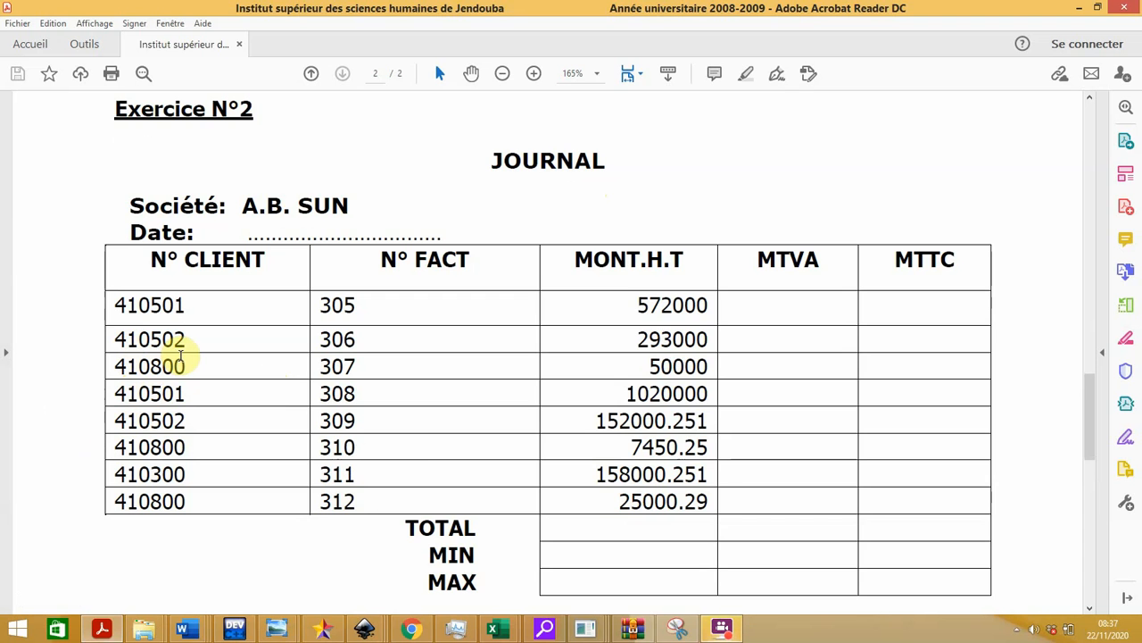
- Switch to the Word document Activité 1 and copy the Exercice N°2 table from the header row through invoice 312
scroll(413, 453, "down", 2)
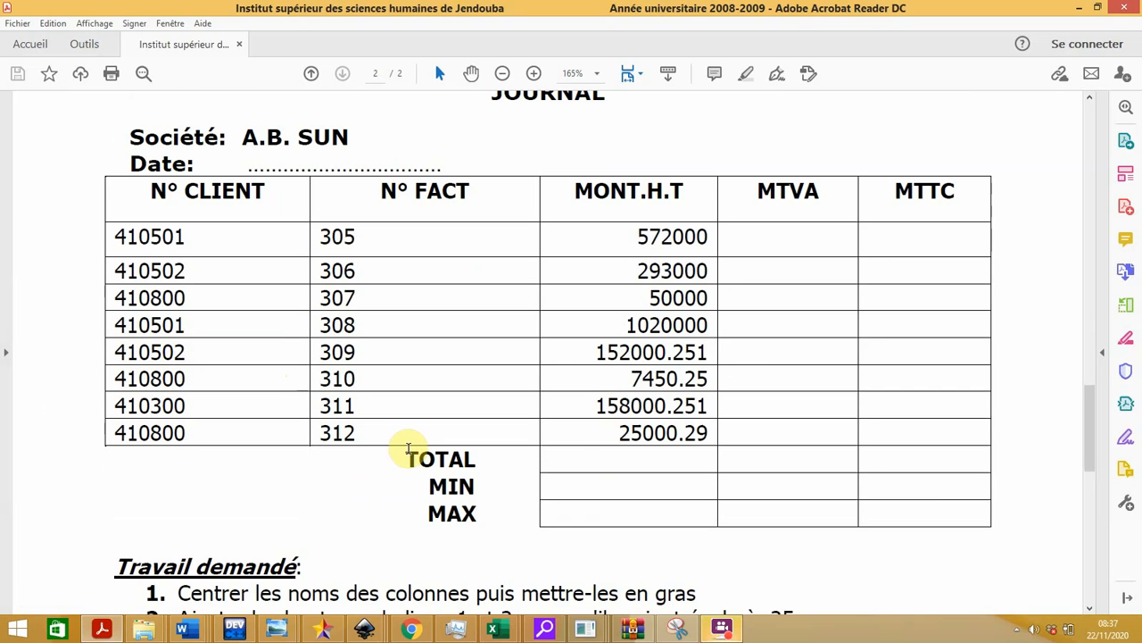
scroll(400, 457, "up", 2)
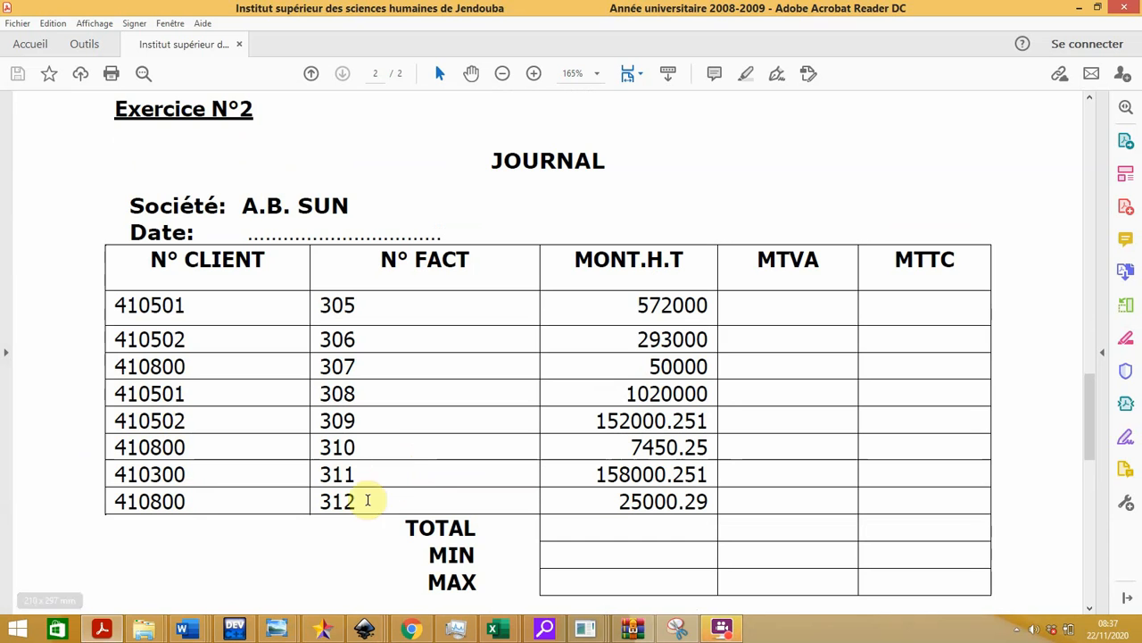
mouse_move(183, 629)
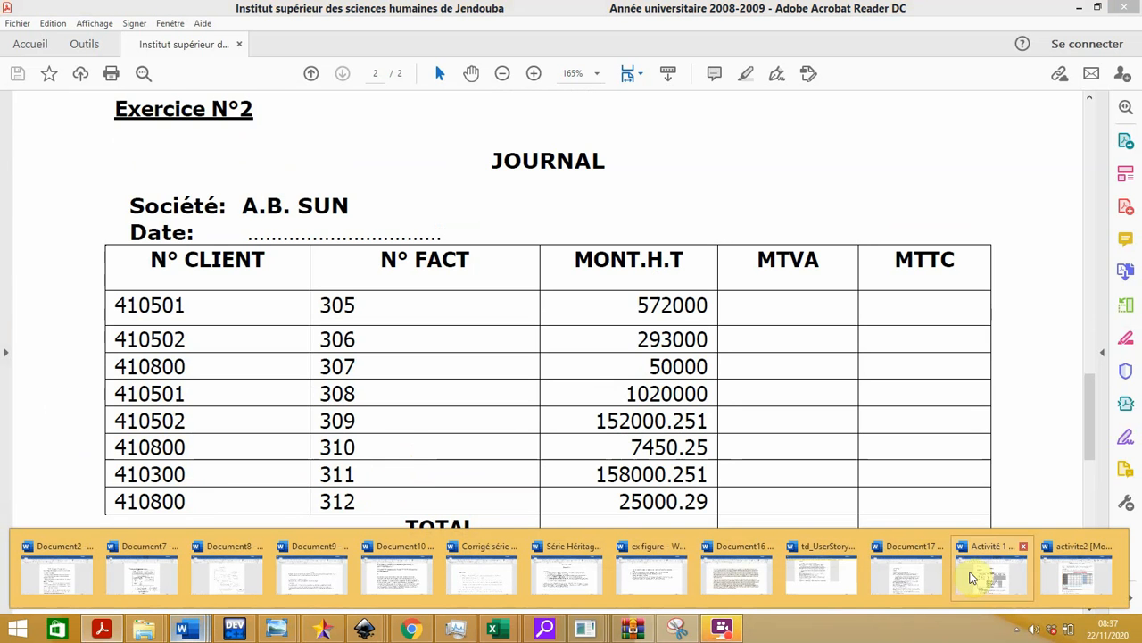
left_click(973, 576)
scroll(766, 446, "down", 6)
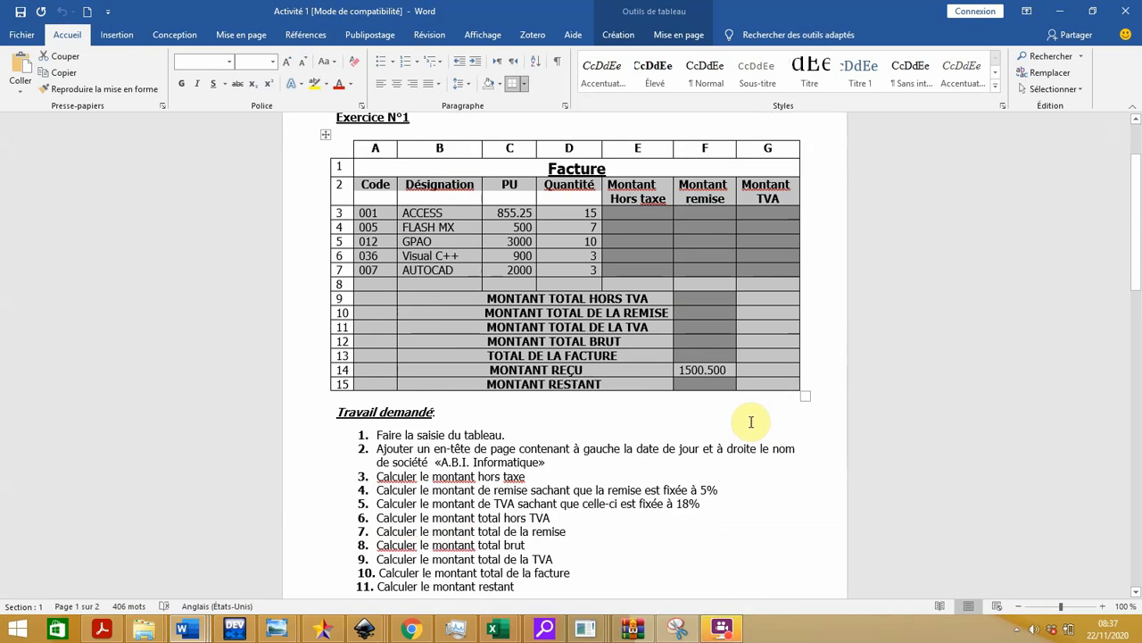
scroll(747, 441, "down", 11)
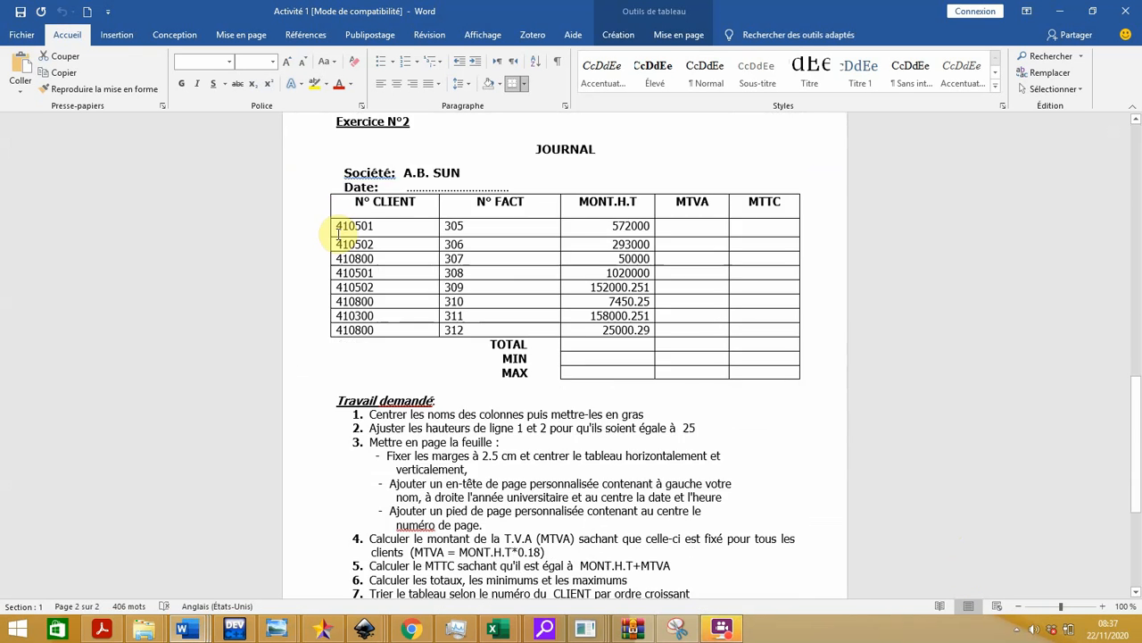
left_click_drag(347, 204, 772, 331)
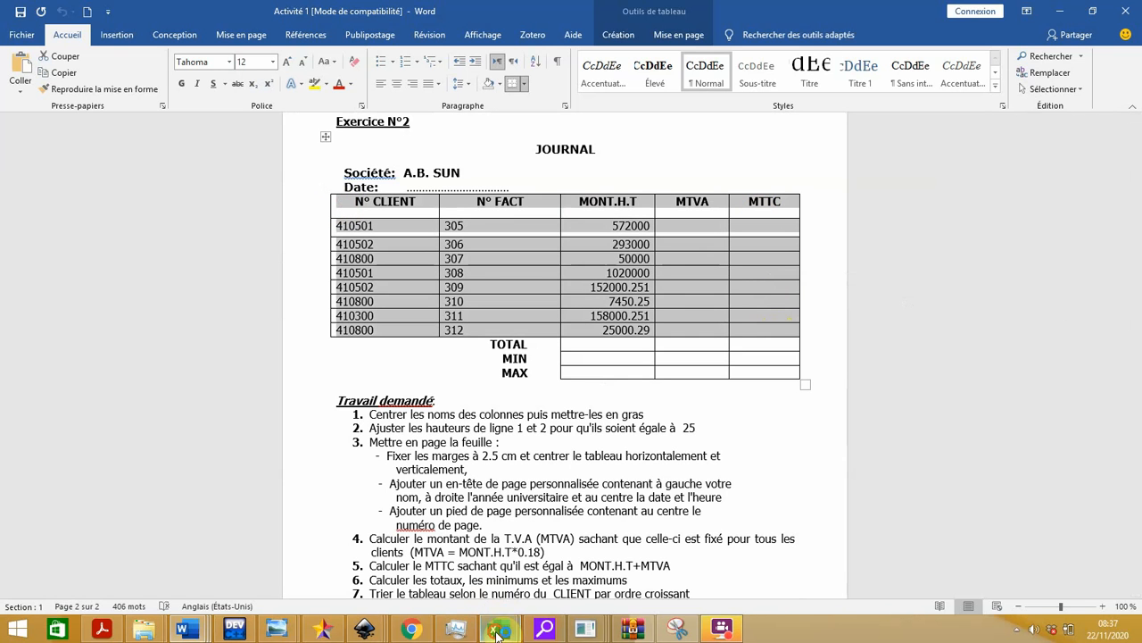
- Switch to the Excel workbook Classeur1 and paste the copied table at cell F5 of sheet Feuil9
mouse_move(493, 627)
left_click(470, 582)
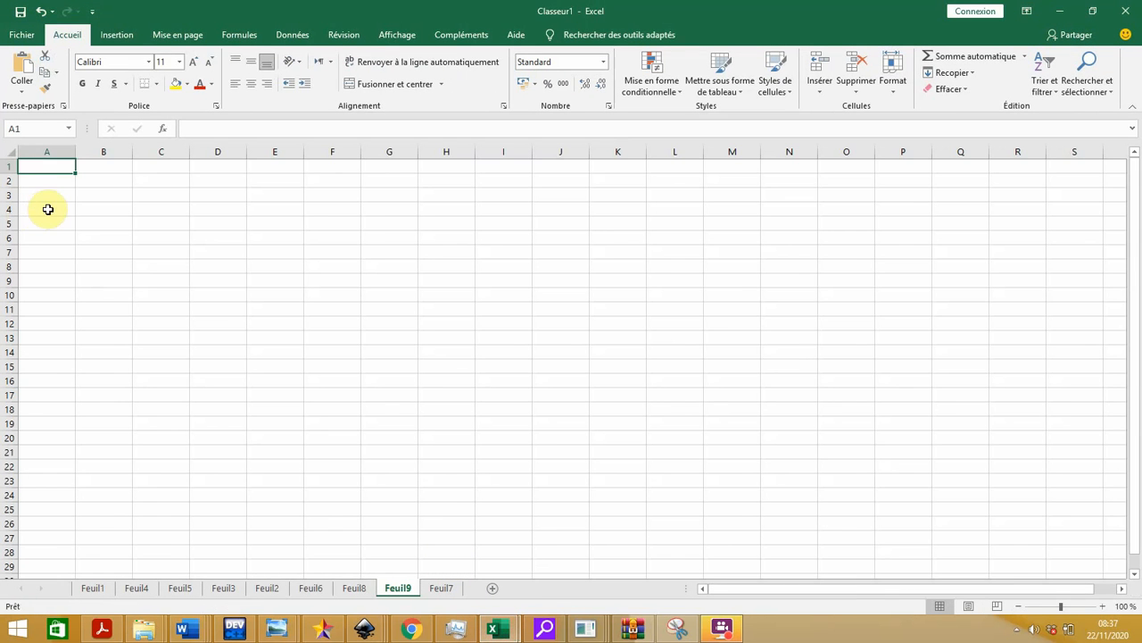
left_click(325, 228)
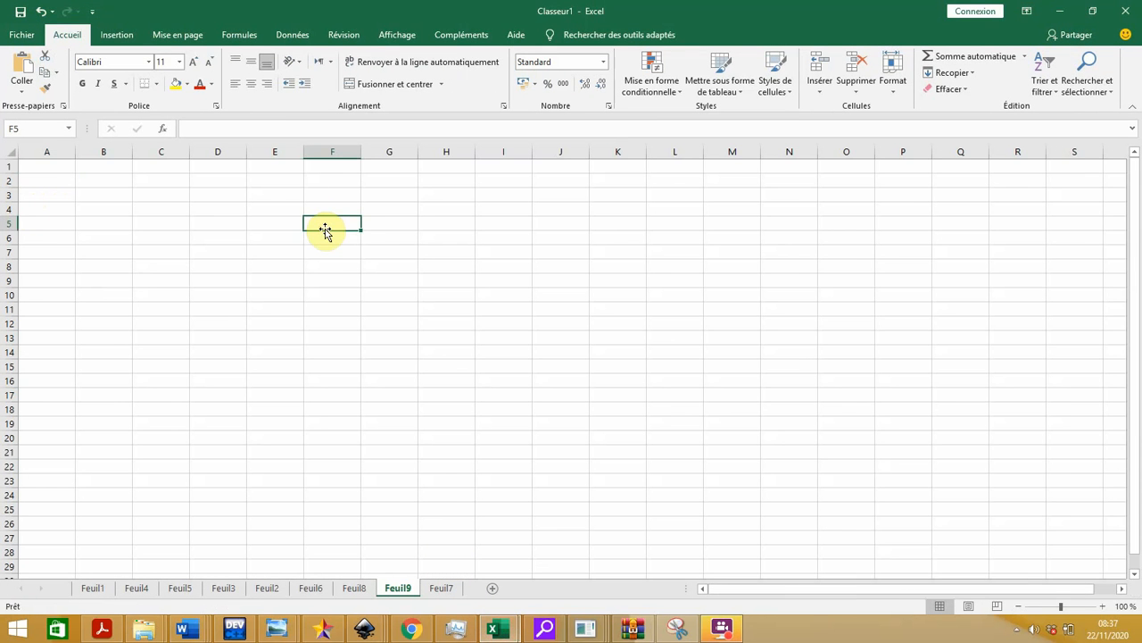
key("ctrl+v")
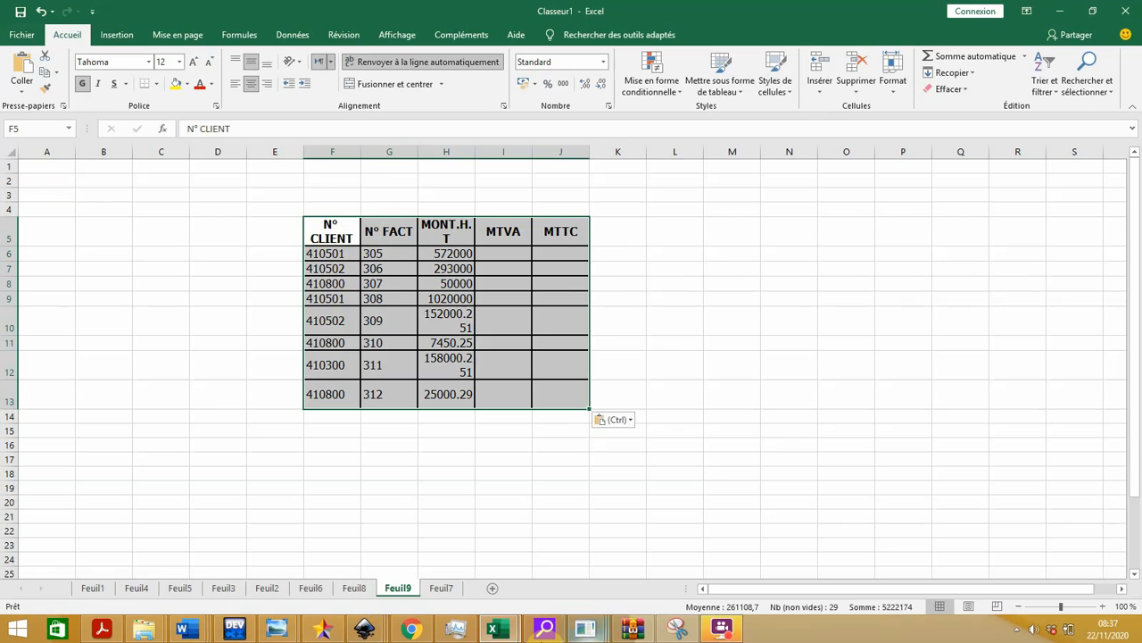
- Return to the Word document Activité 1 and copy the JOURNAL, Société and Date lines above the table
left_click(182, 629)
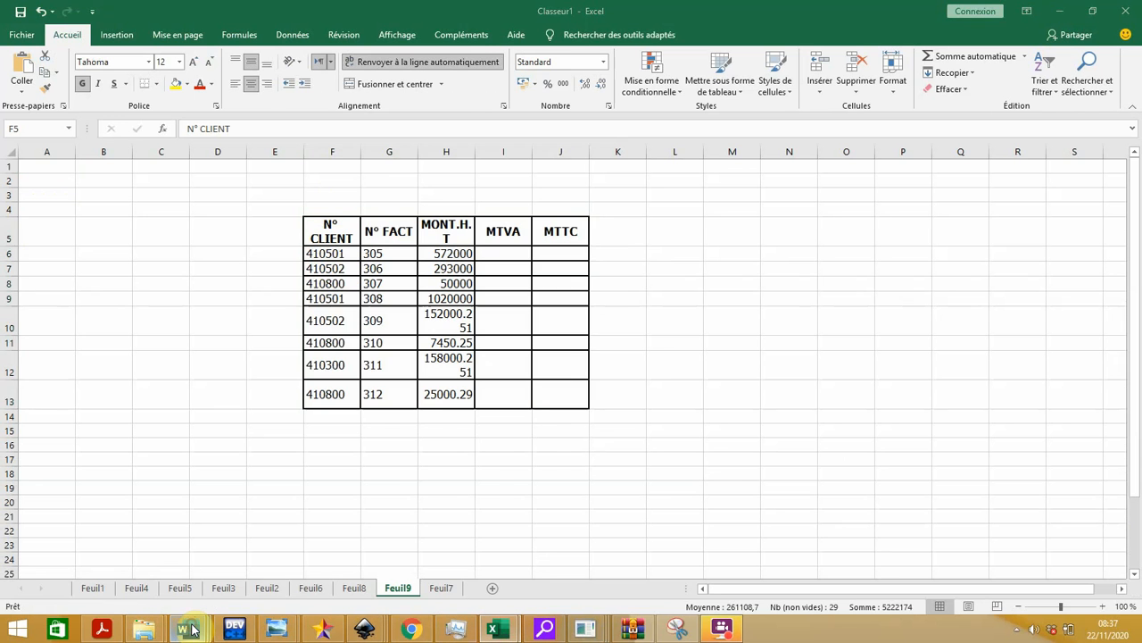
left_click(987, 575)
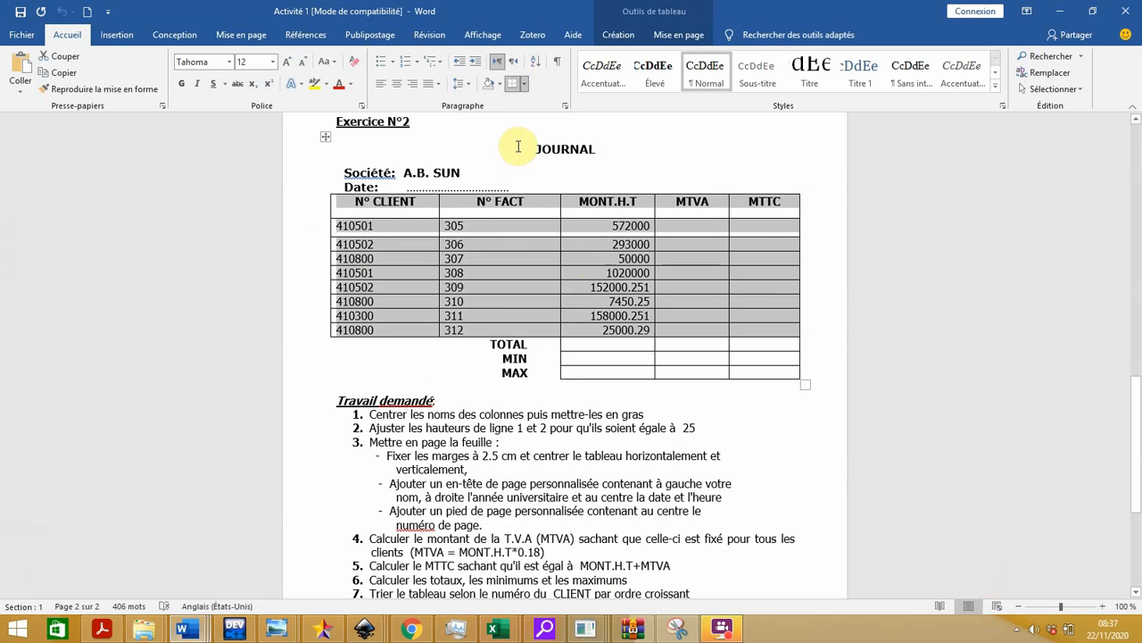
left_click_drag(524, 147, 574, 179)
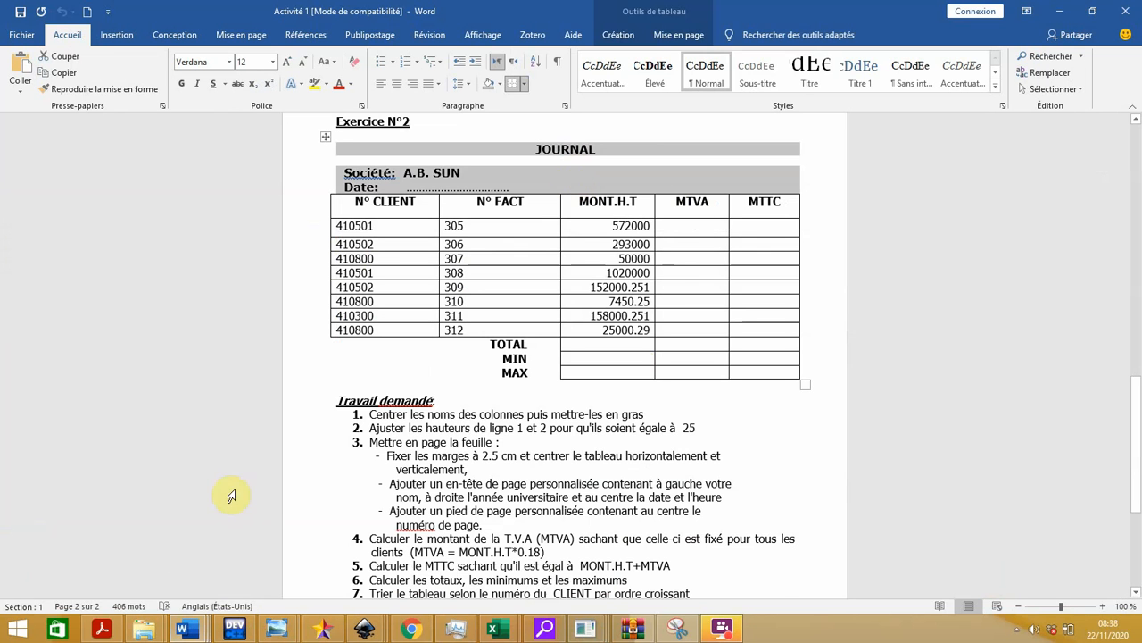
- Switch back to the Excel workbook Classeur1 and paste the copied heading lines at cell F2, above the table
left_click(182, 629)
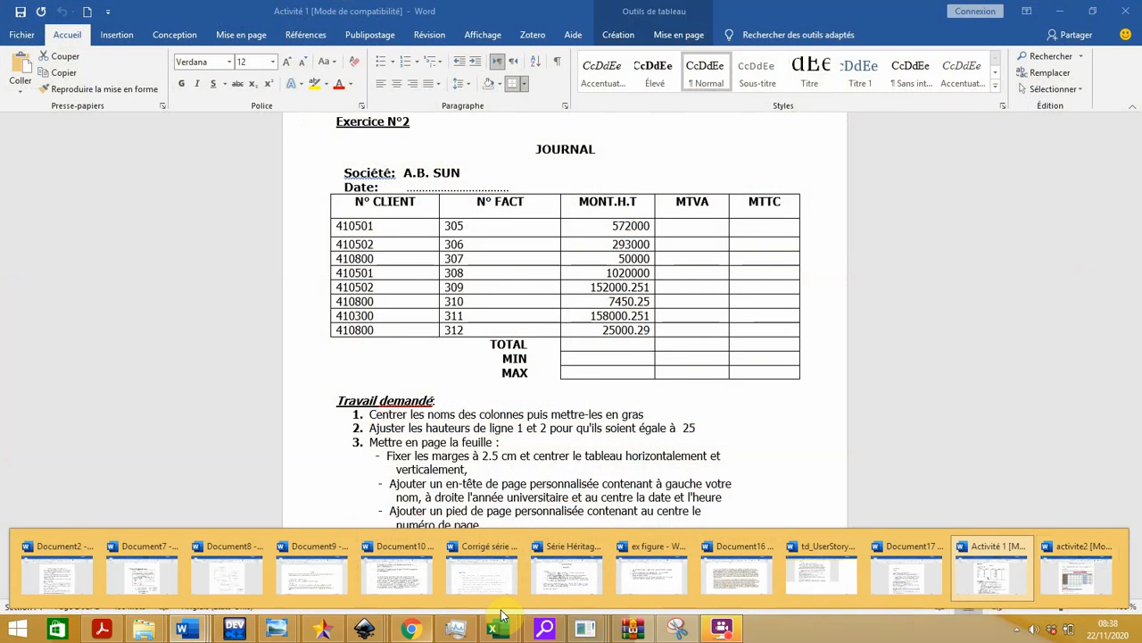
left_click(507, 630)
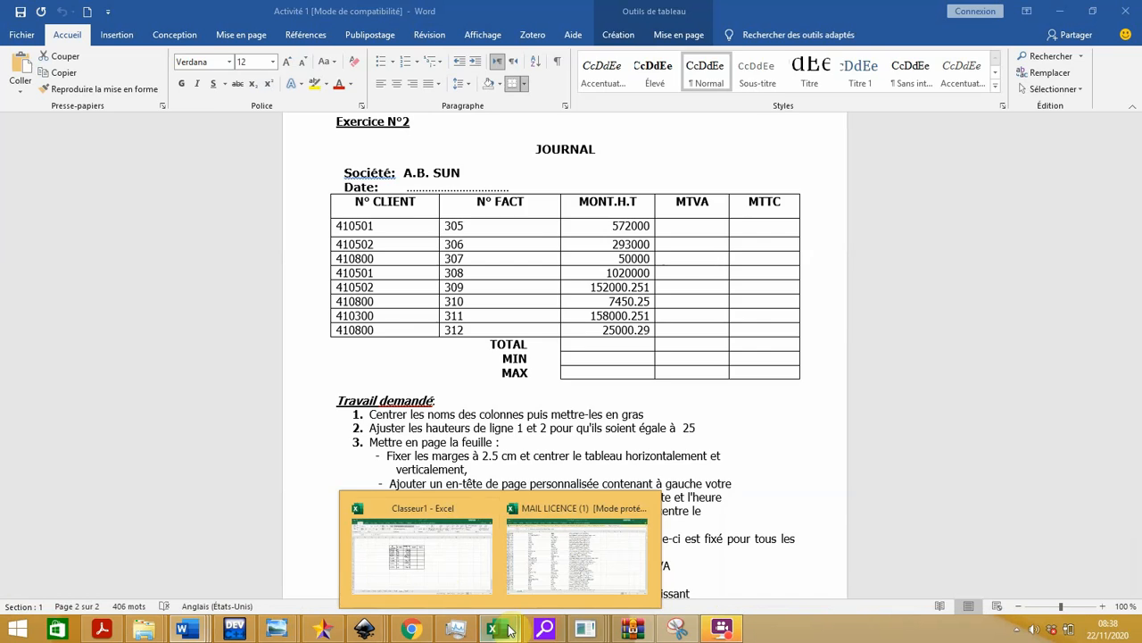
left_click(433, 586)
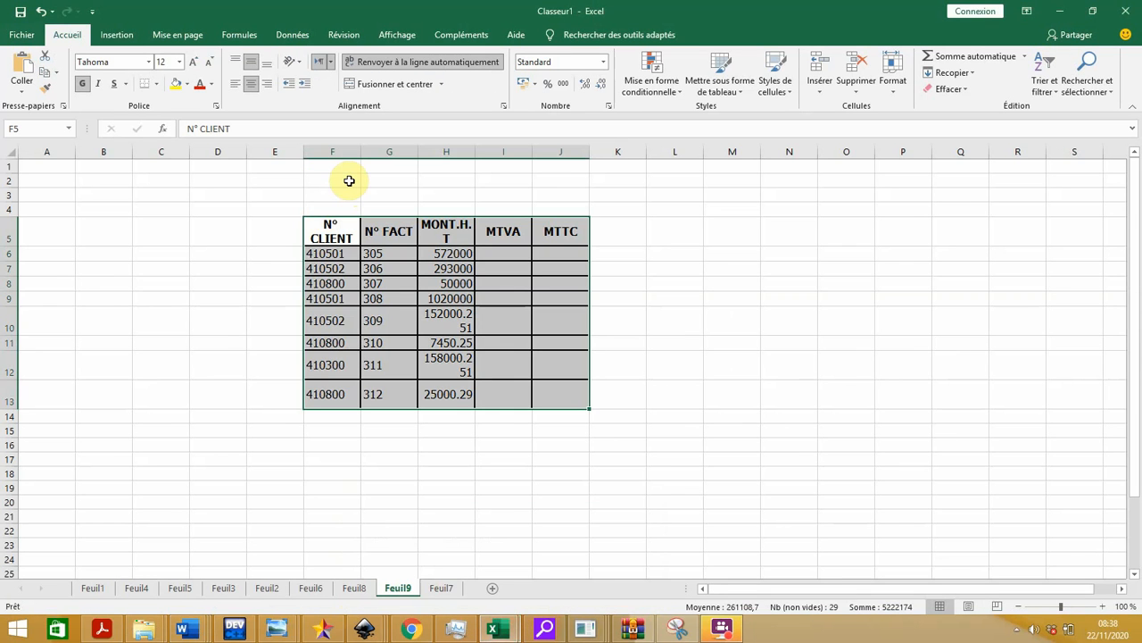
left_click(349, 181)
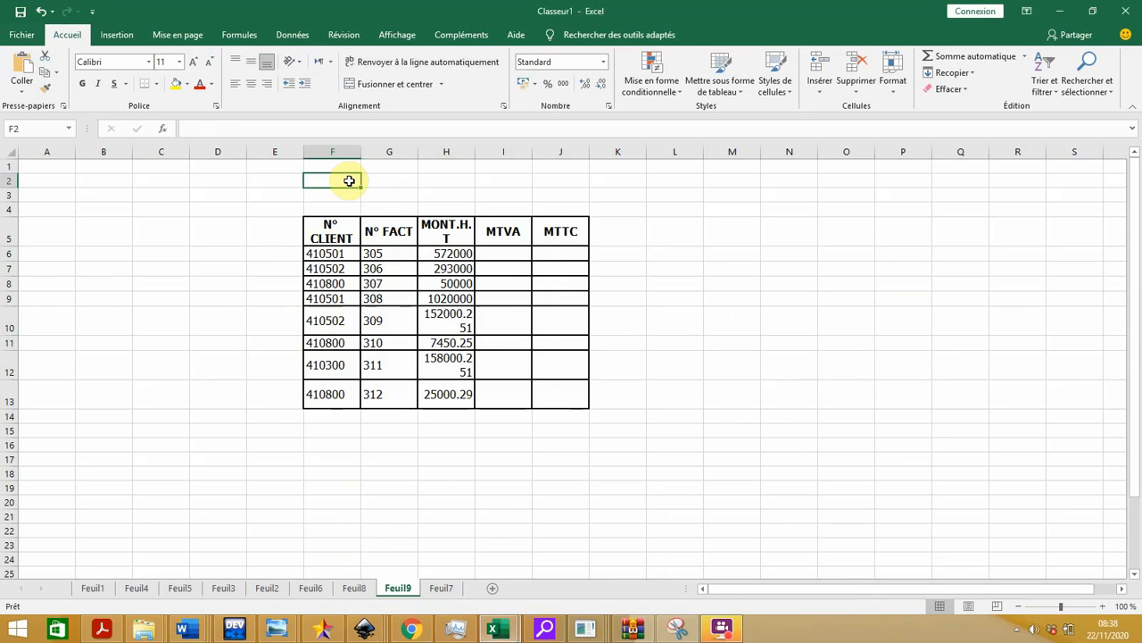
key("ctrl+v")
left_click(240, 301)
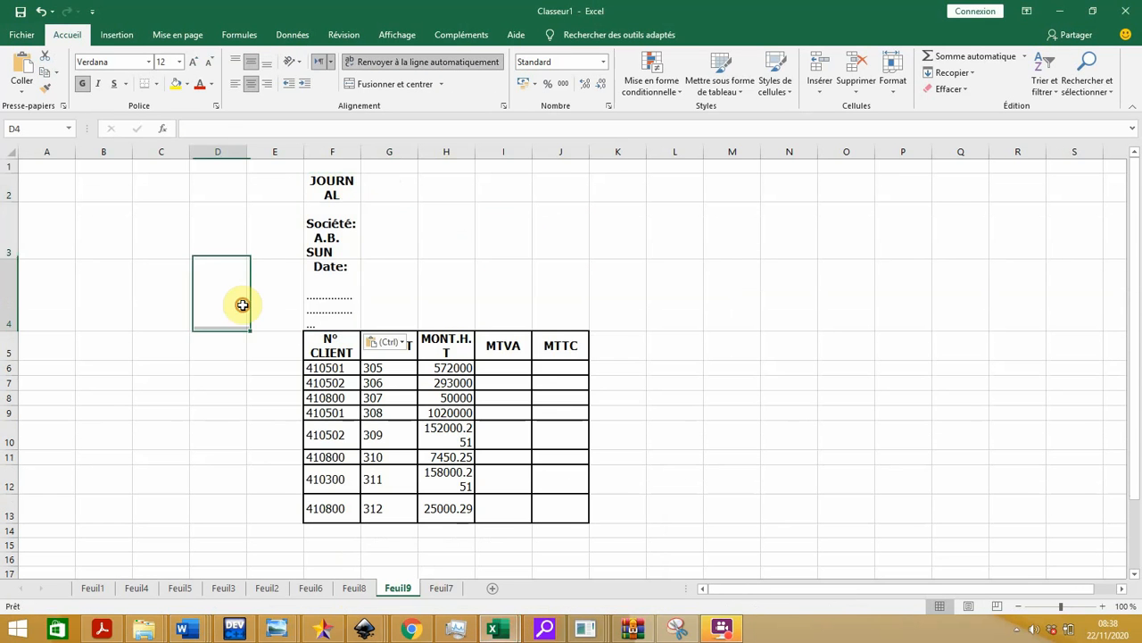
- Widen column F, and merge and centre the JOURNAL title across F2:J2
left_click_drag(362, 152, 394, 151)
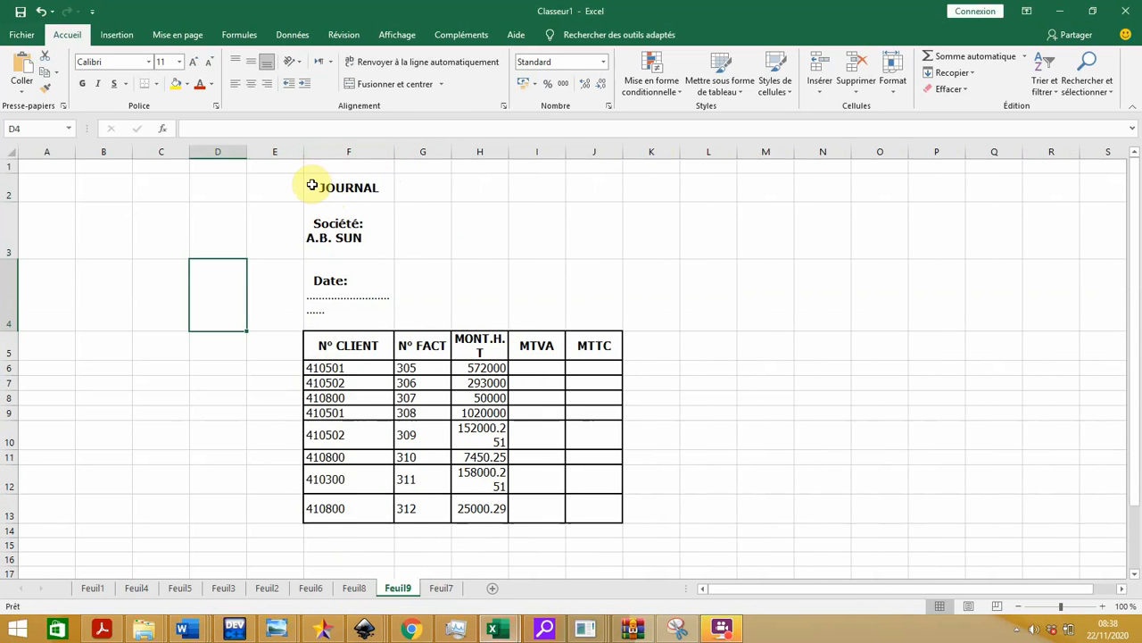
left_click_drag(311, 185, 610, 188)
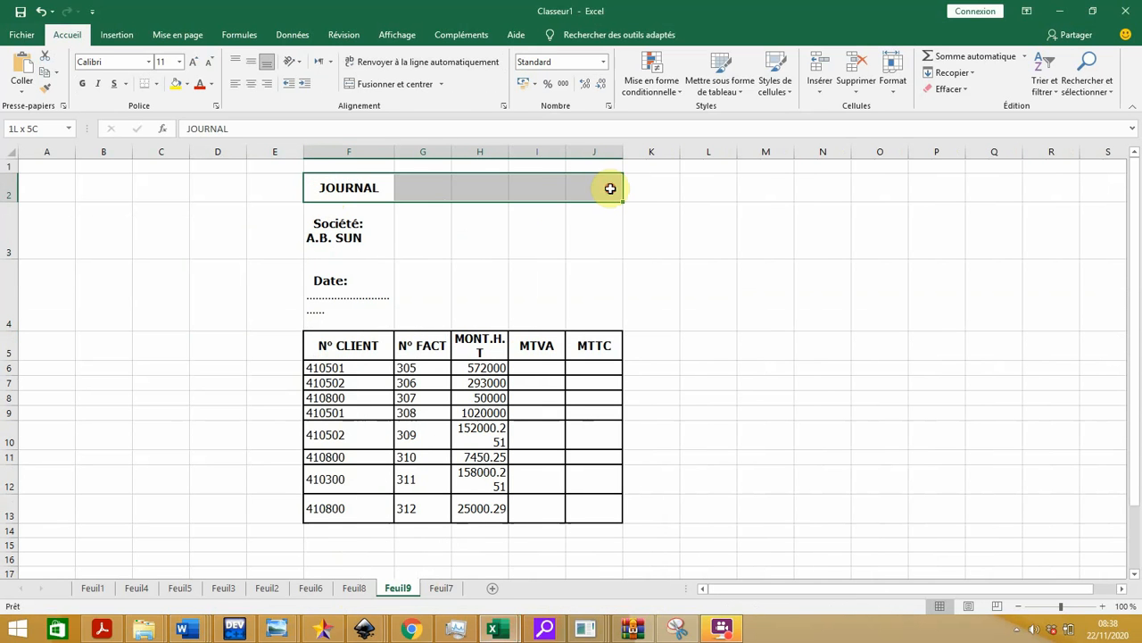
left_click(419, 85)
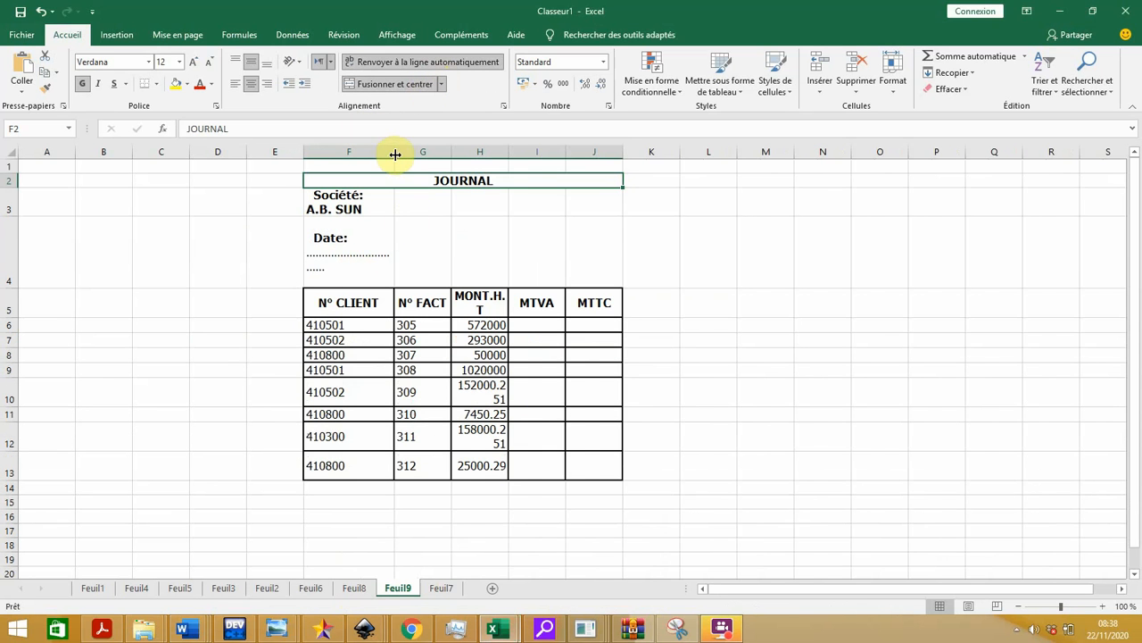
- Widen columns F, G and H until their headers, the Société line and the amounts each fit on one line
left_click_drag(395, 154, 673, 155)
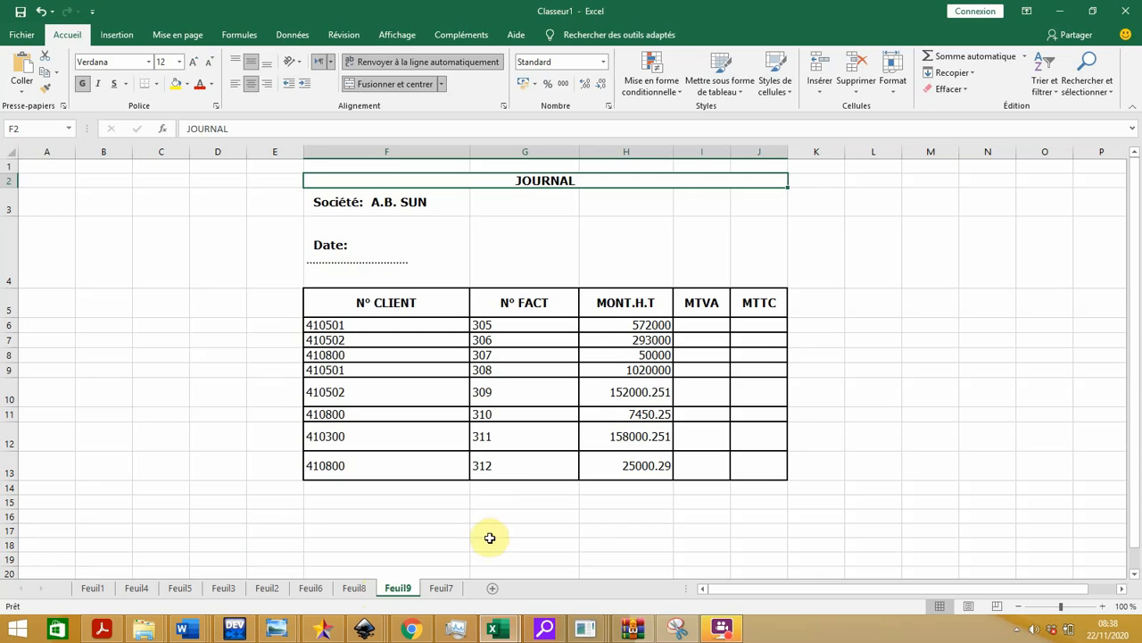
scroll(494, 509, "down", 1)
scroll(572, 304, "down", 1)
scroll(592, 259, "up", 1)
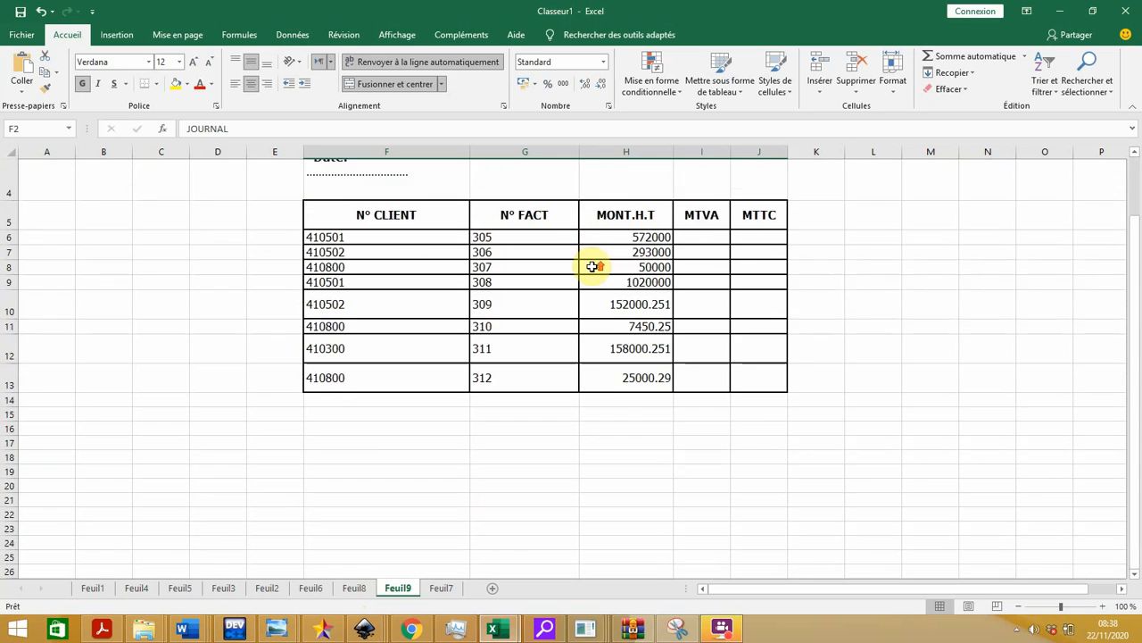
scroll(592, 267, "up", 1)
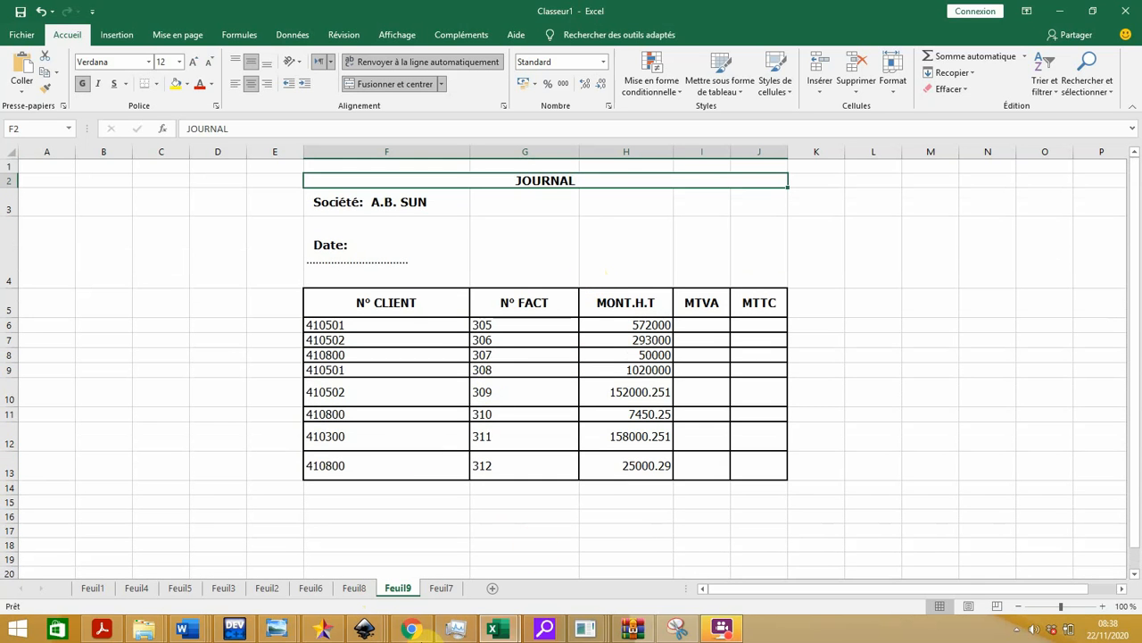
- Check the summary rows in the exercise PDF, then enter the labels Total, MIN and MAX in G14:G16 of the Excel sheet
left_click(101, 630)
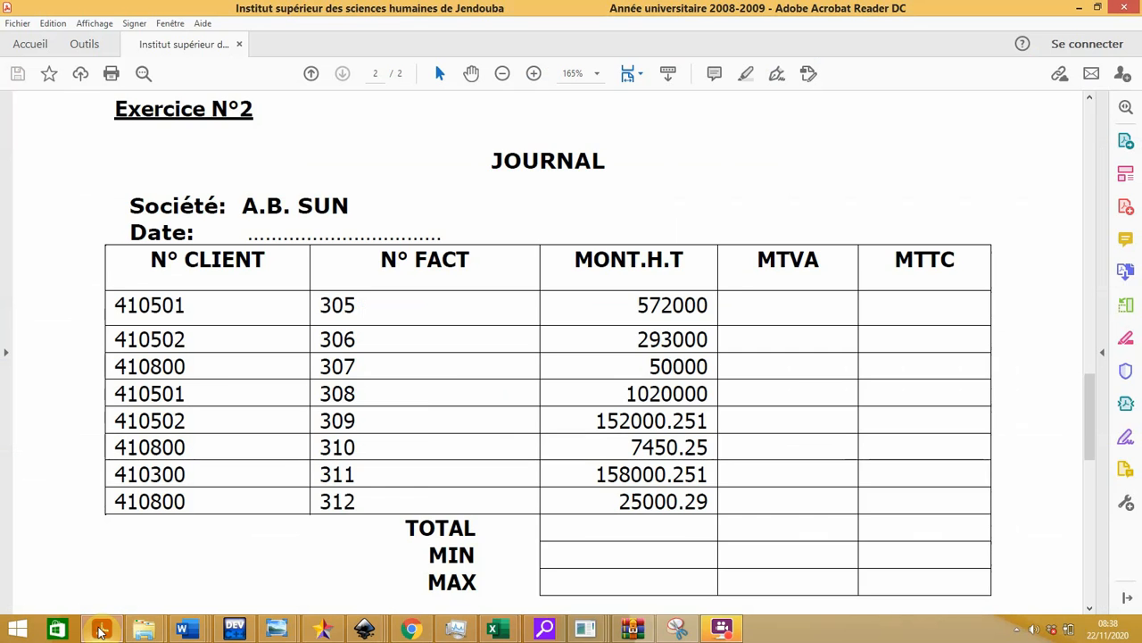
scroll(216, 367, "down", 3)
scroll(215, 373, "up", 1)
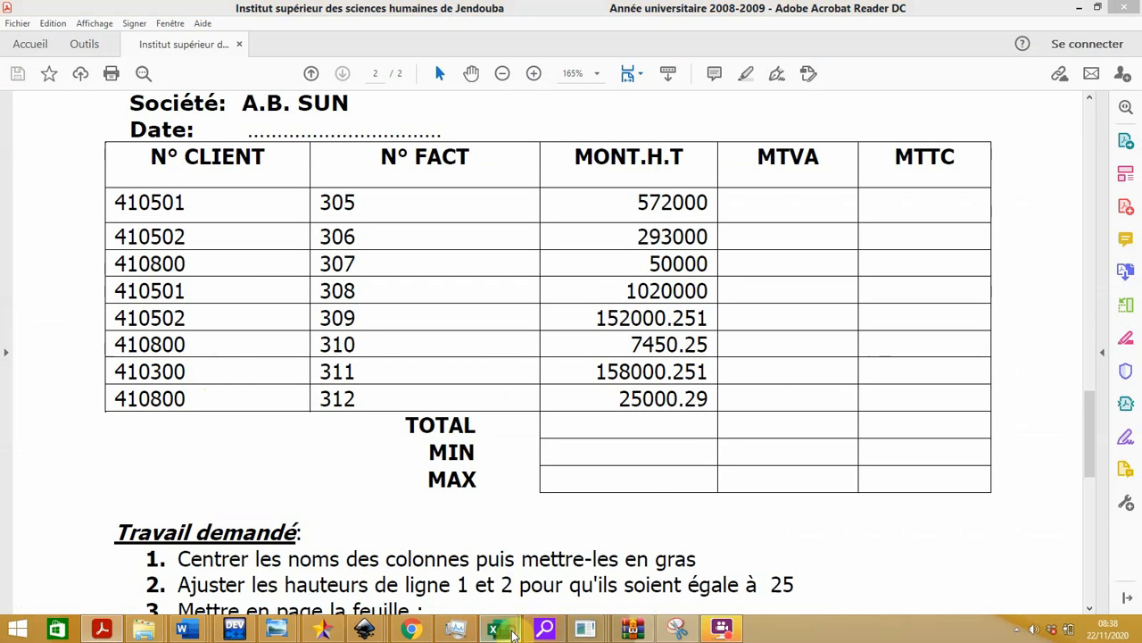
mouse_move(514, 632)
left_click(423, 589)
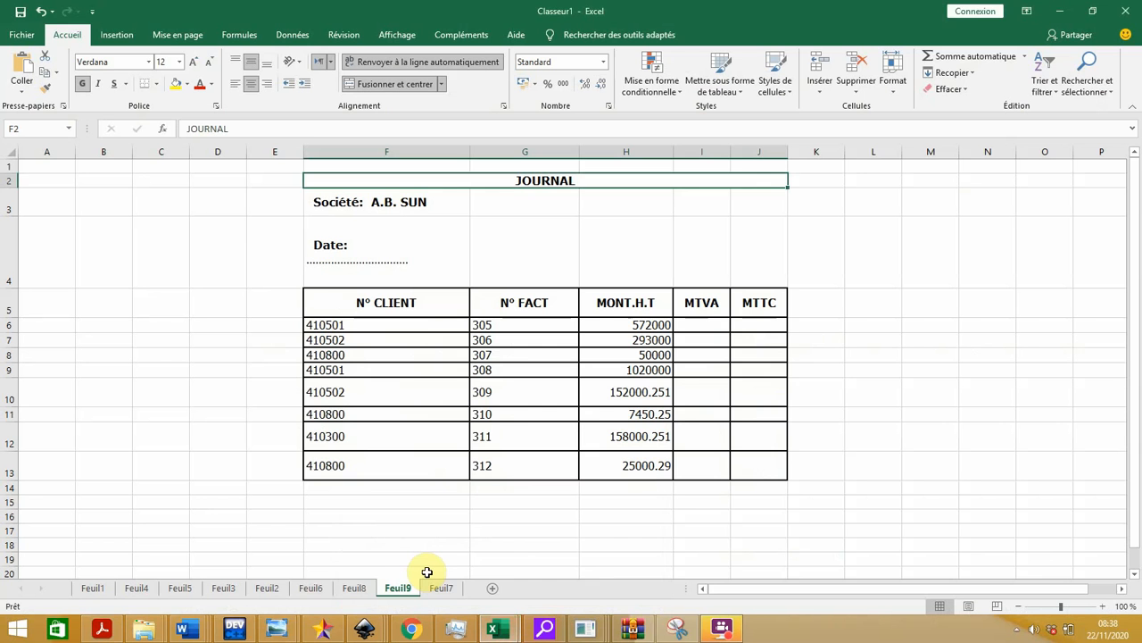
double_click(505, 488)
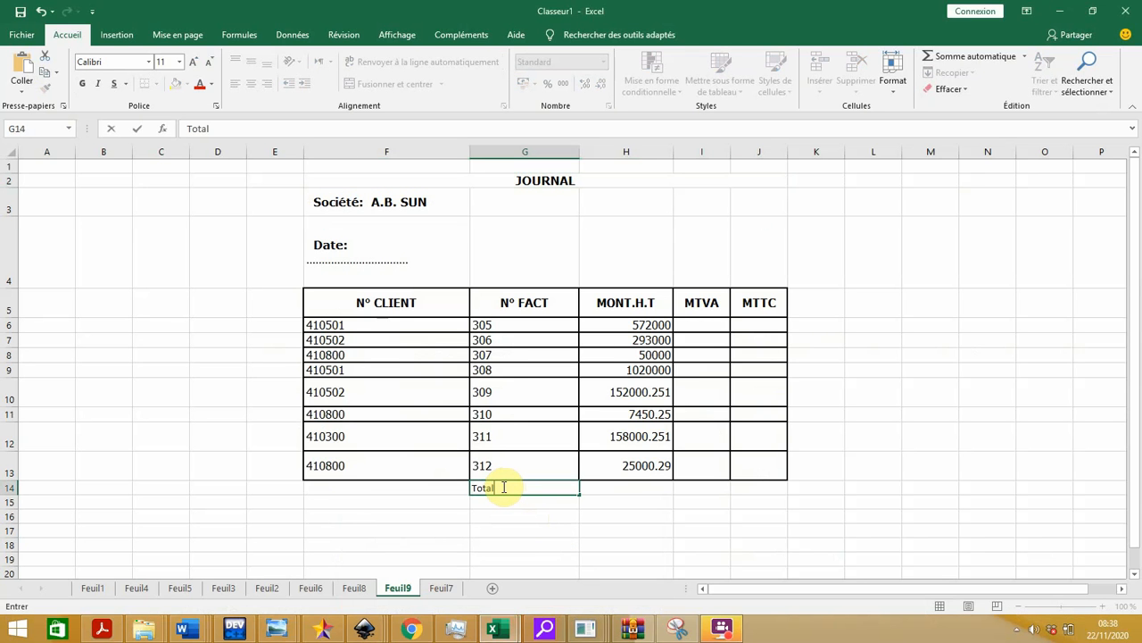
key("Return")
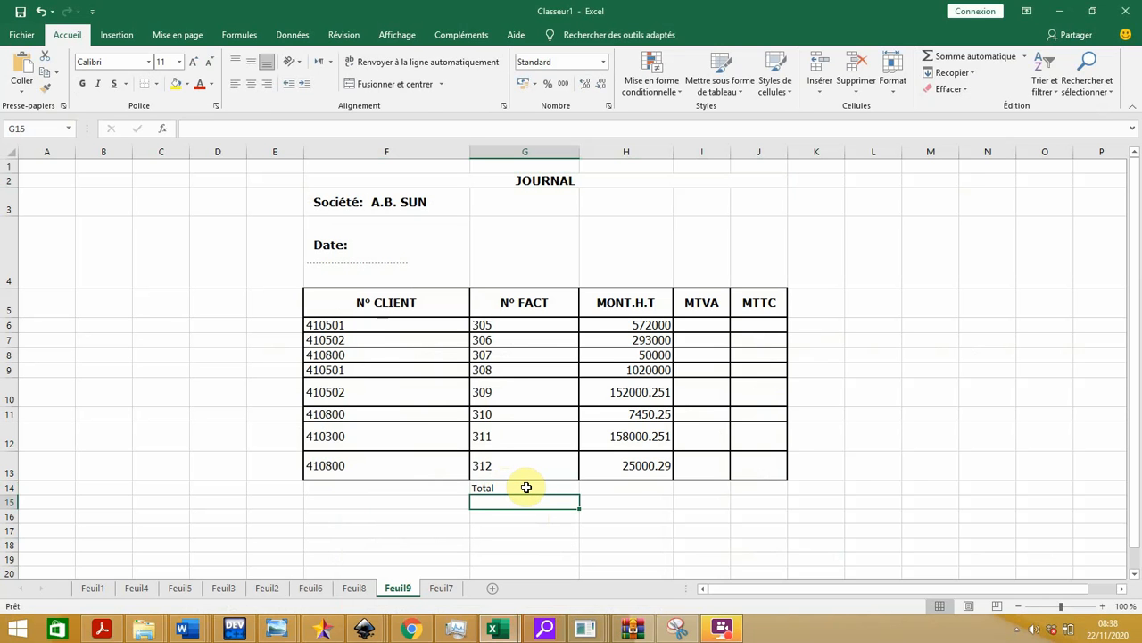
type("MIN")
key("Return")
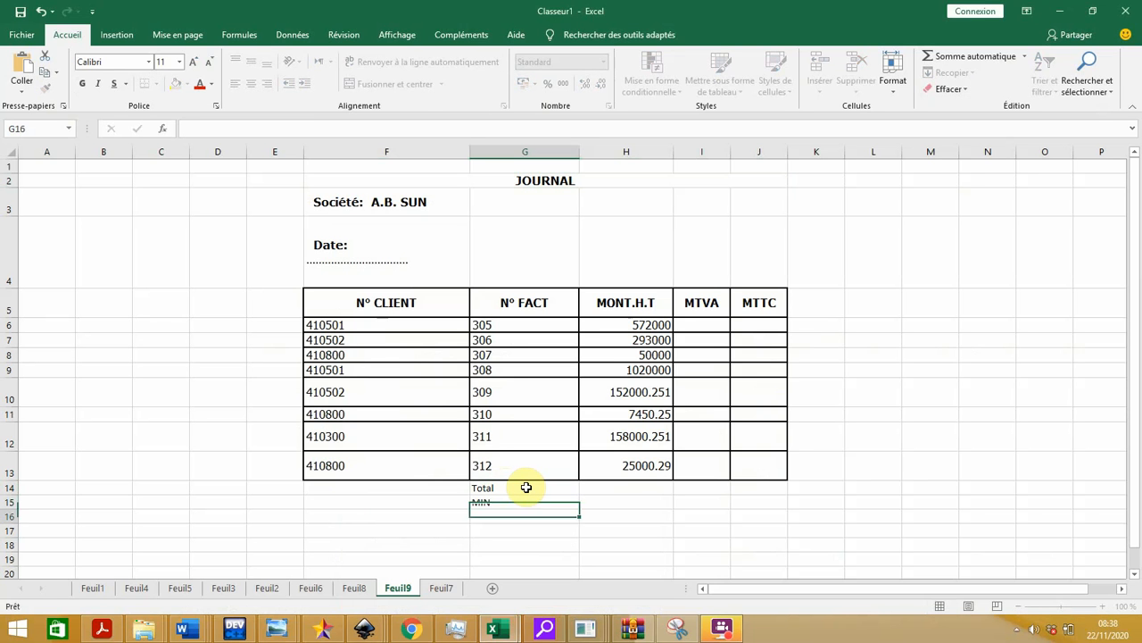
type("MIN")
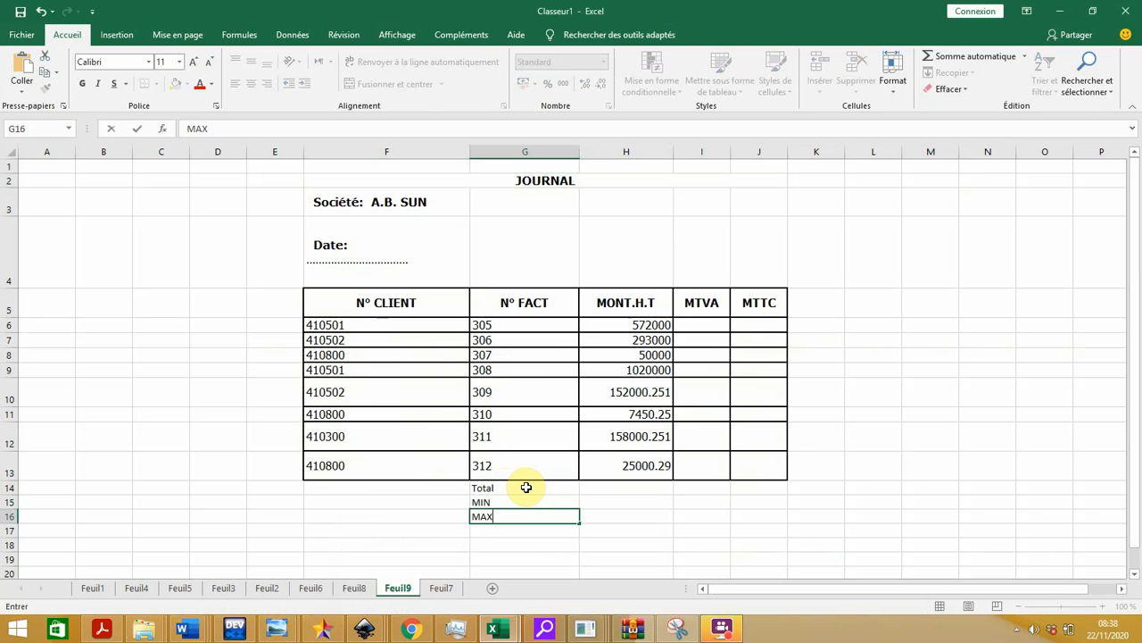
- Make the Total, MIN and MAX labels in G14:G16 bold with font size 16
left_click_drag(491, 483, 500, 516)
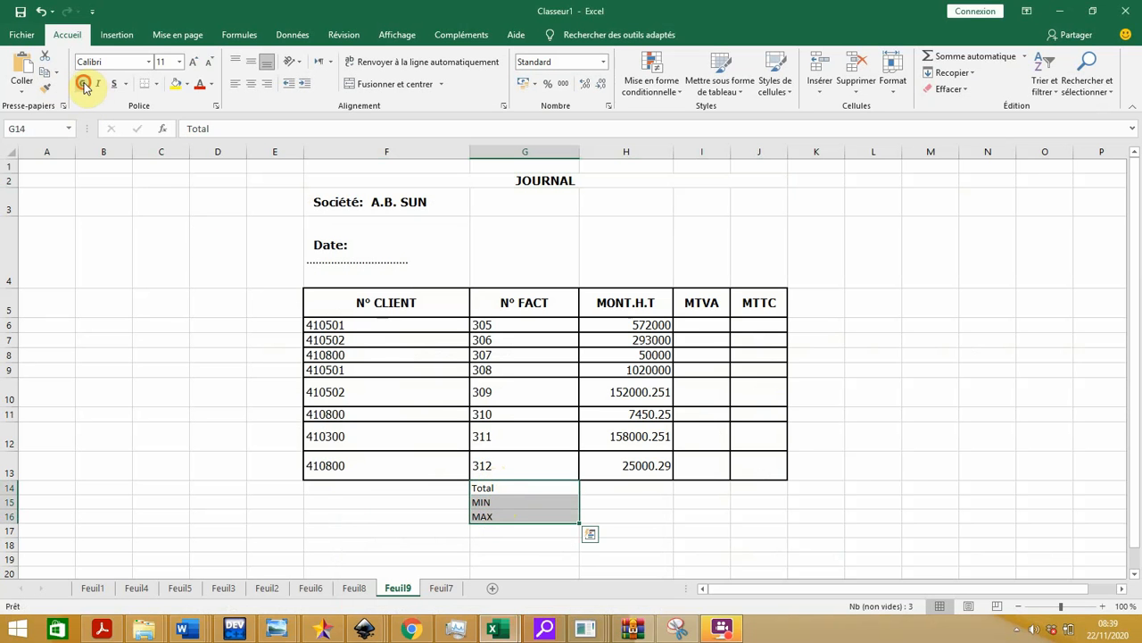
left_click(179, 62)
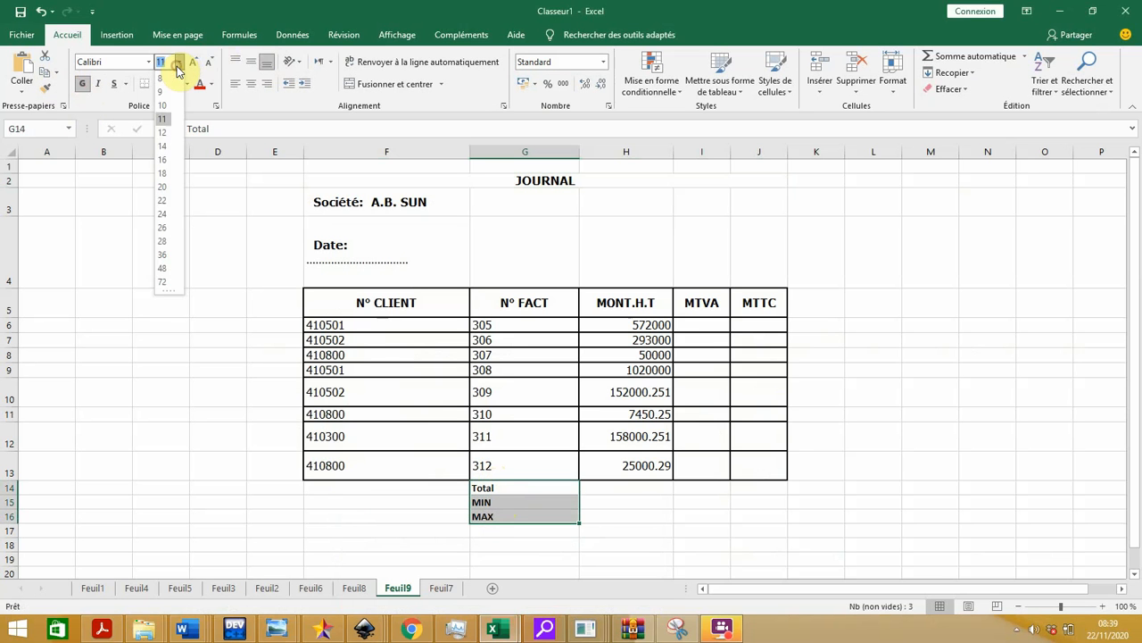
left_click(167, 151)
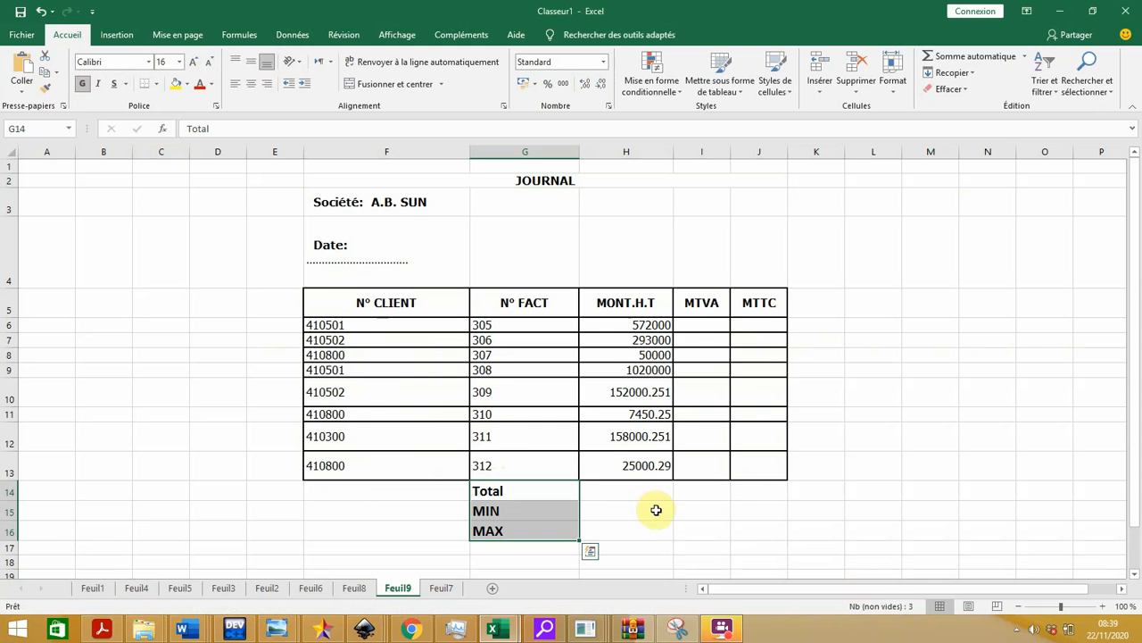
- Switch to the exercise PDF in Acrobat Reader and examine the table's summary rows and the first requested tasks
left_click(102, 629)
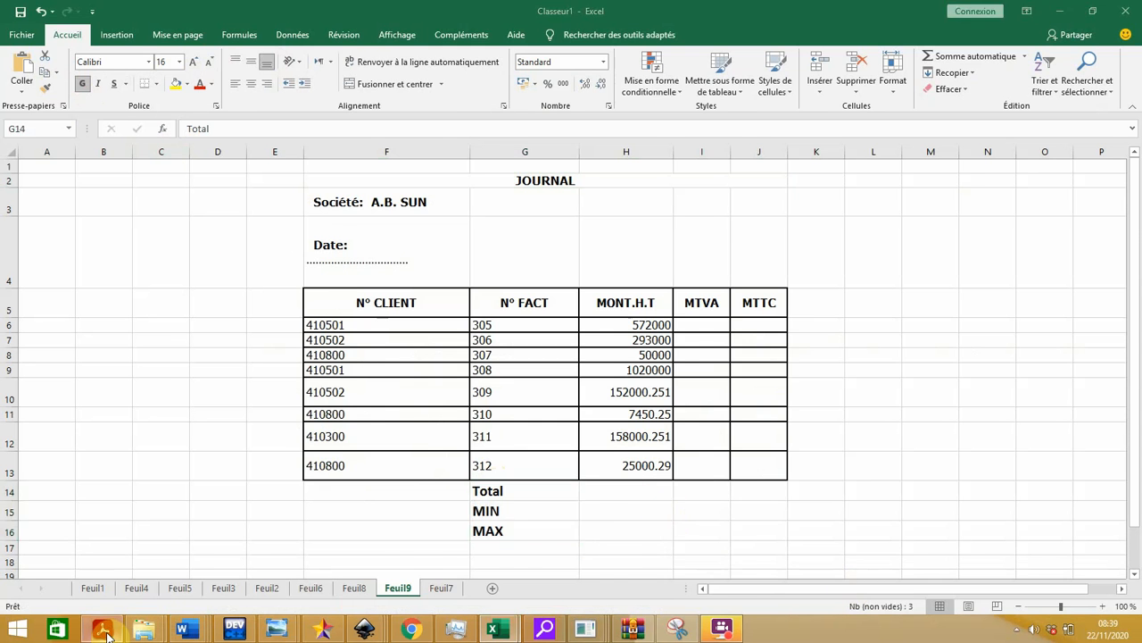
scroll(432, 527, "down", 2)
scroll(432, 527, "down", 1)
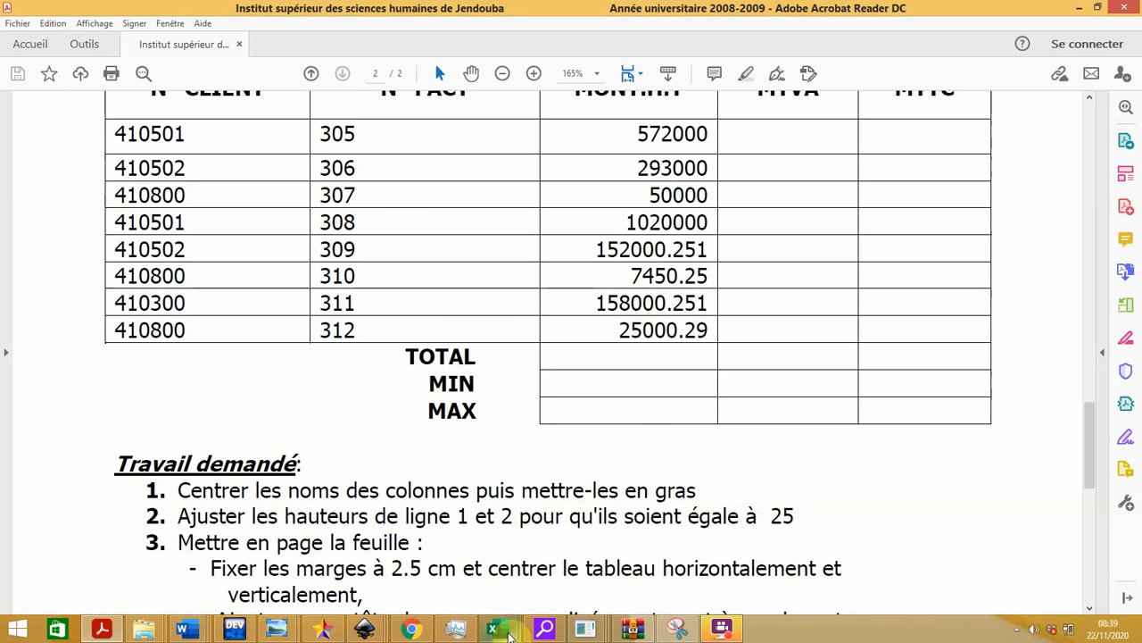
- Switch to the Classeur1 workbook in Excel and reapply bold to the column names in F5:J5
mouse_move(507, 633)
left_click(419, 553)
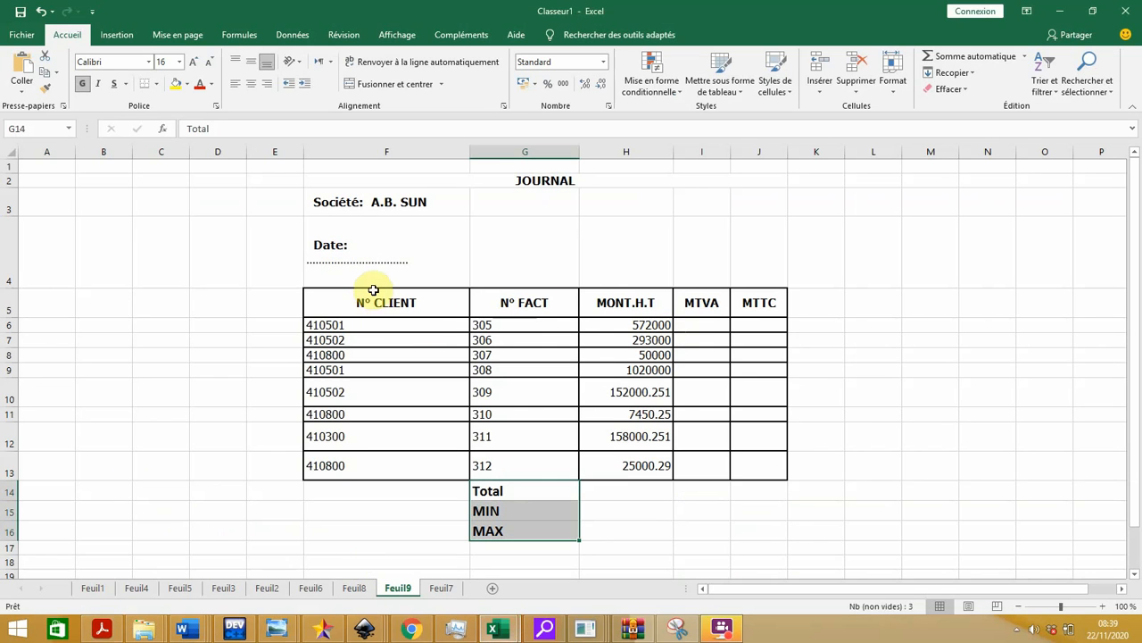
left_click_drag(330, 305, 741, 299)
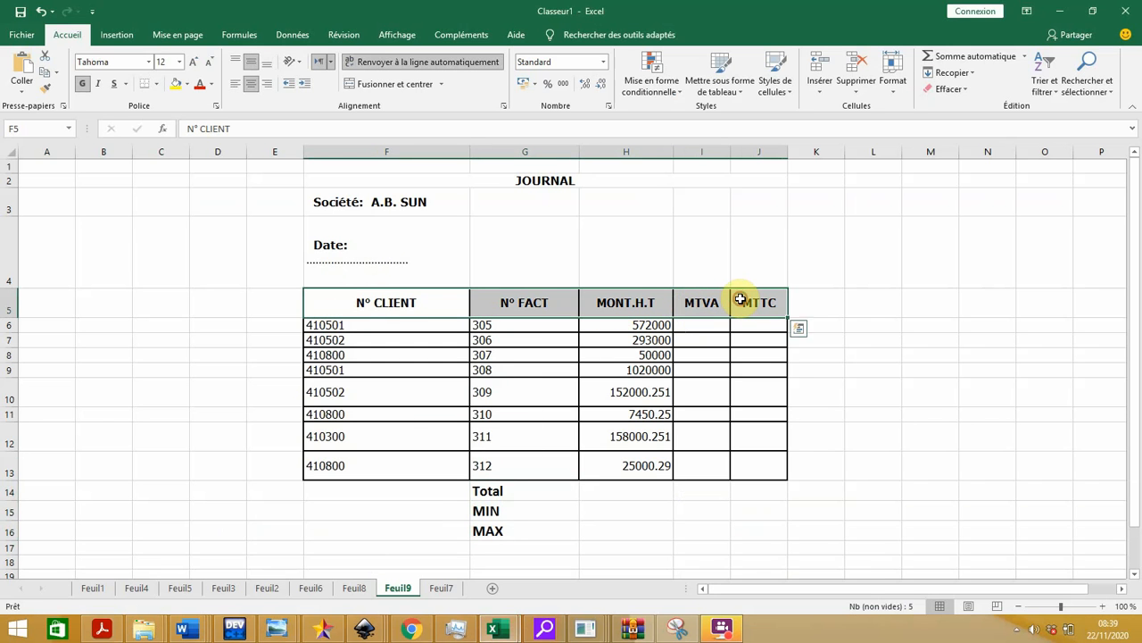
left_click(80, 88)
left_click(81, 87)
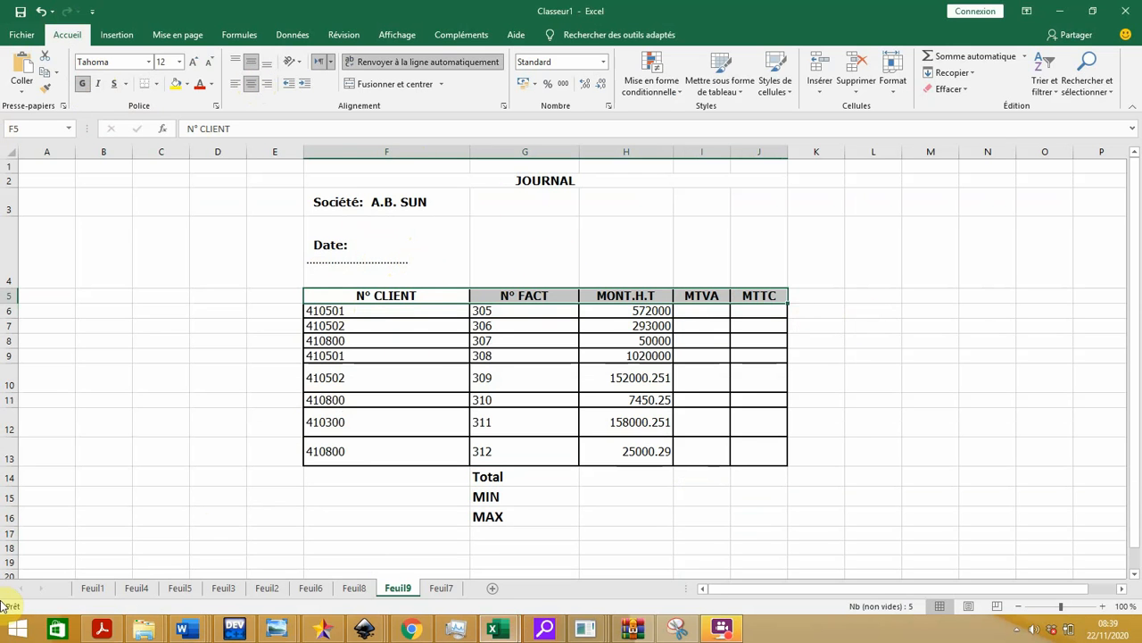
- Set the height of the JOURNAL title row, row 2, to 25
left_click(475, 179)
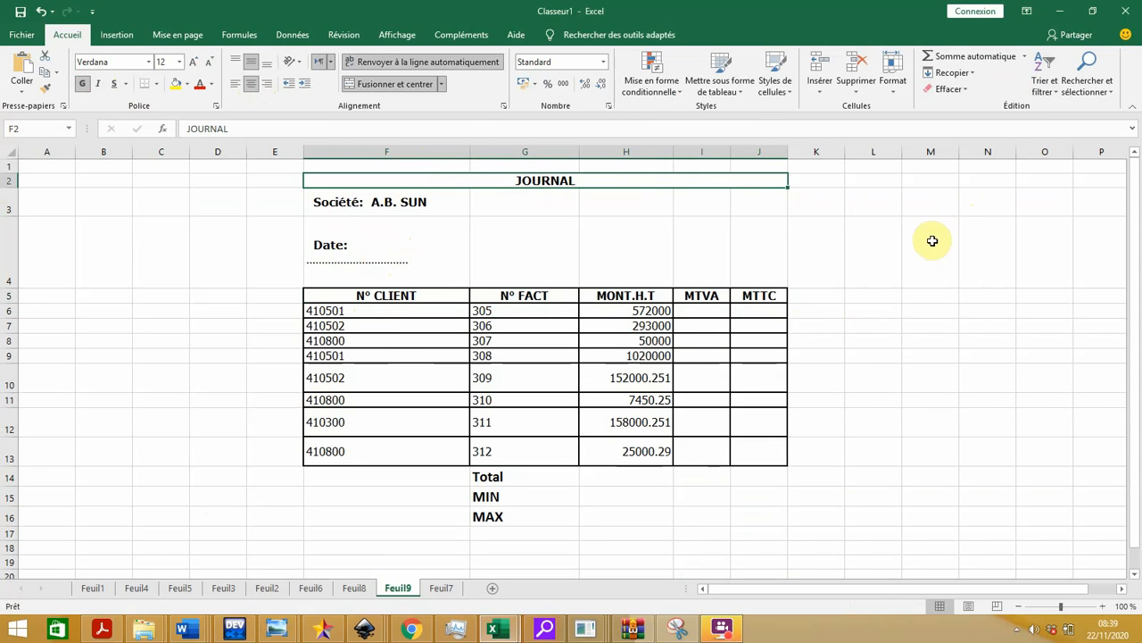
left_click(890, 88)
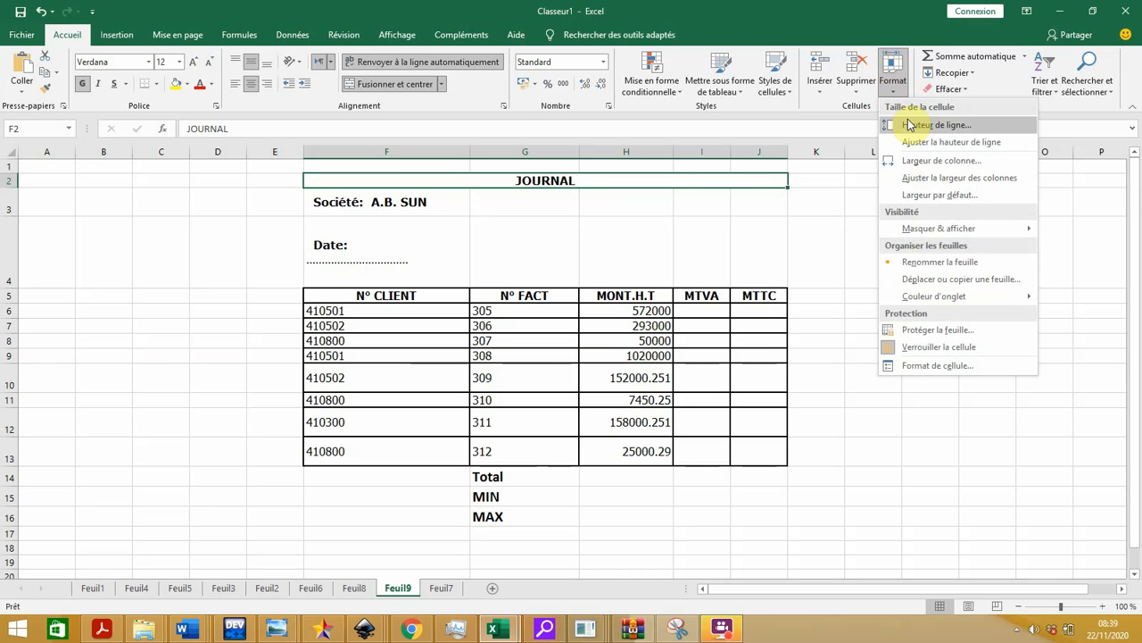
left_click(909, 124)
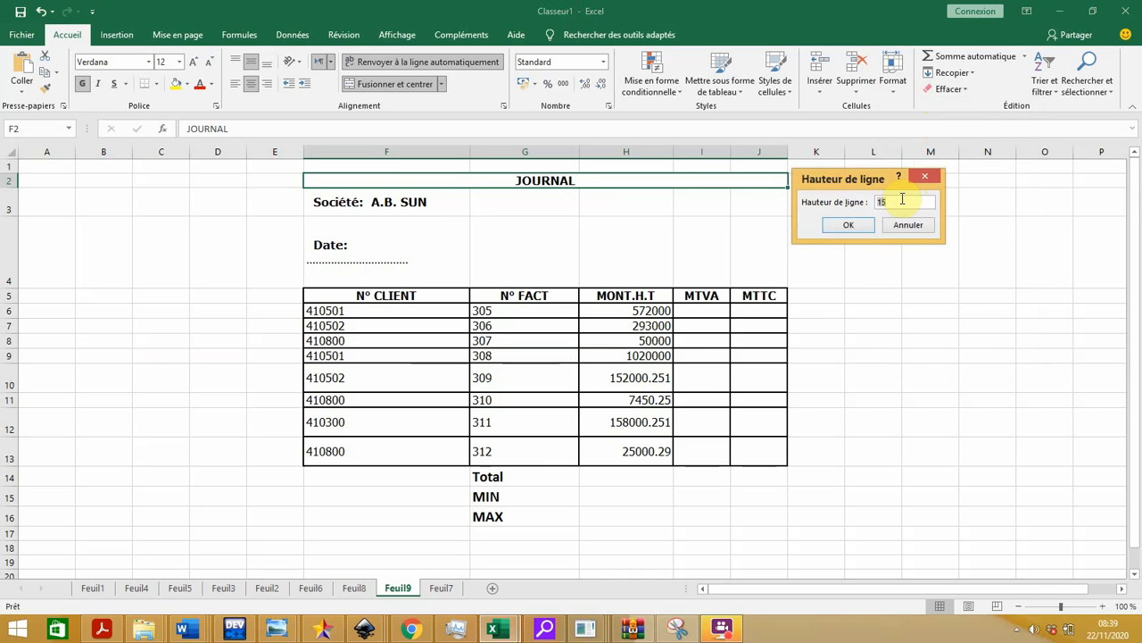
key("Return")
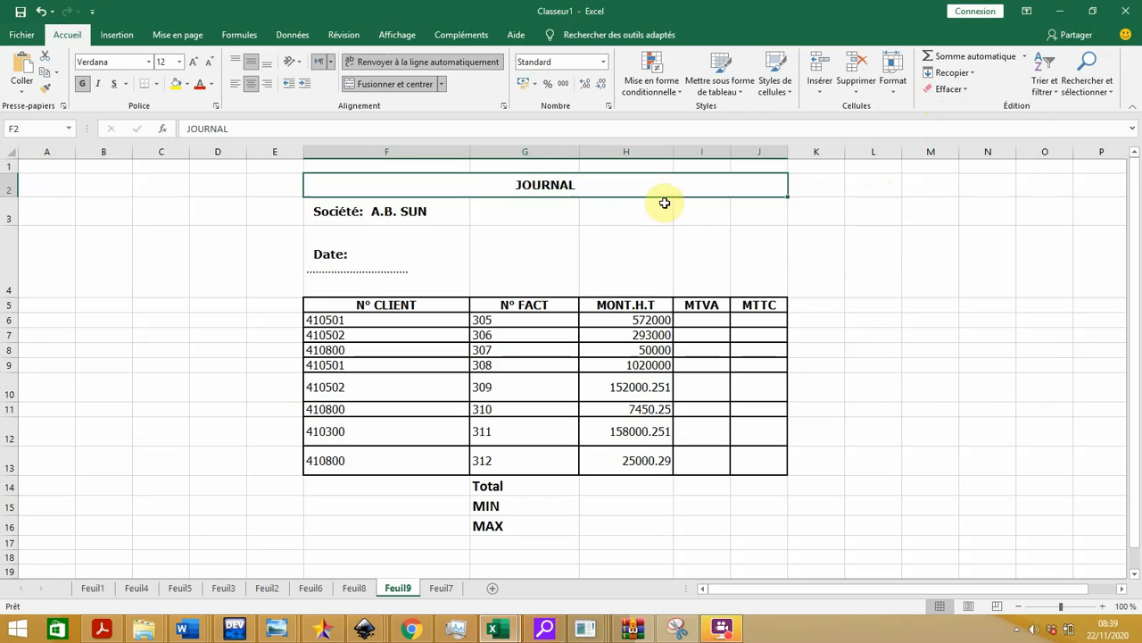
- Set the height of the Société row, row 3, to 25
left_click(429, 213)
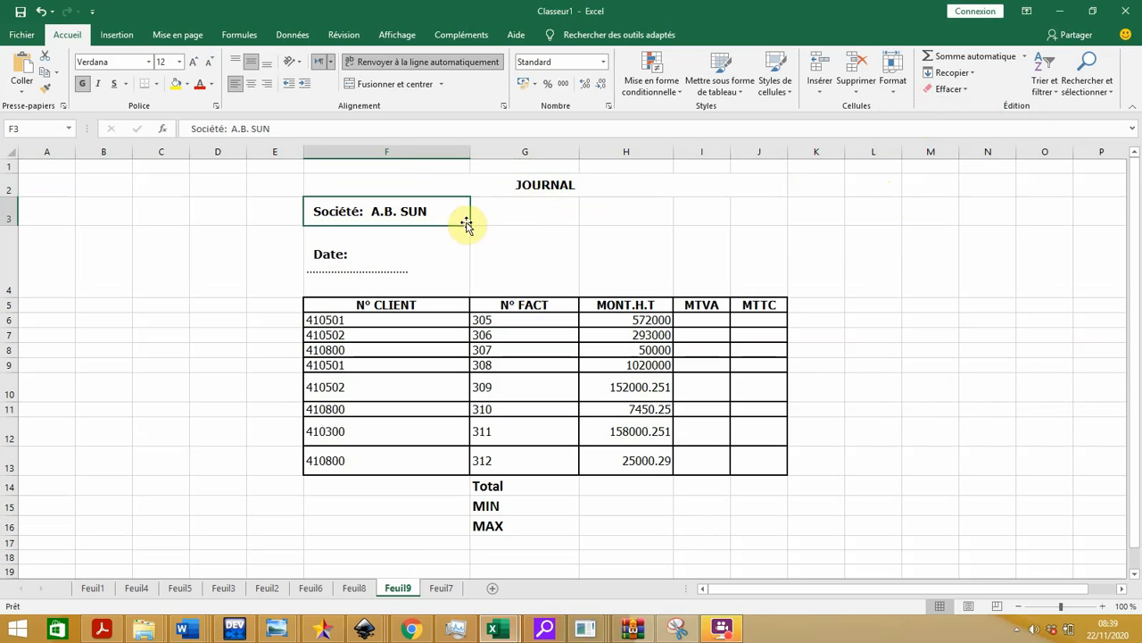
left_click_drag(444, 219, 760, 199)
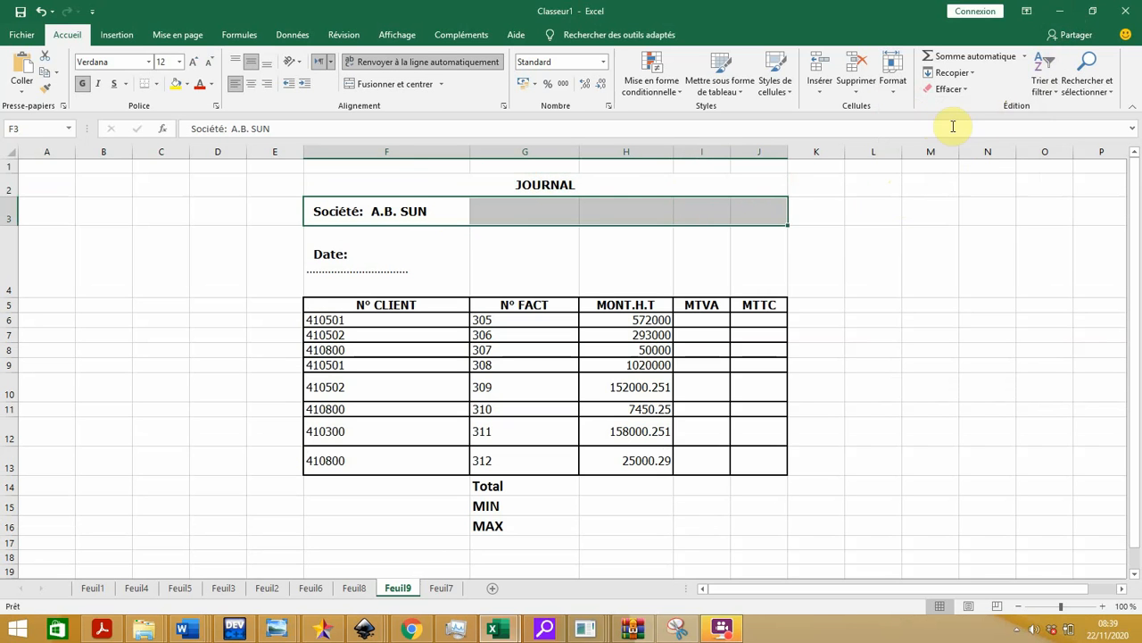
left_click(891, 85)
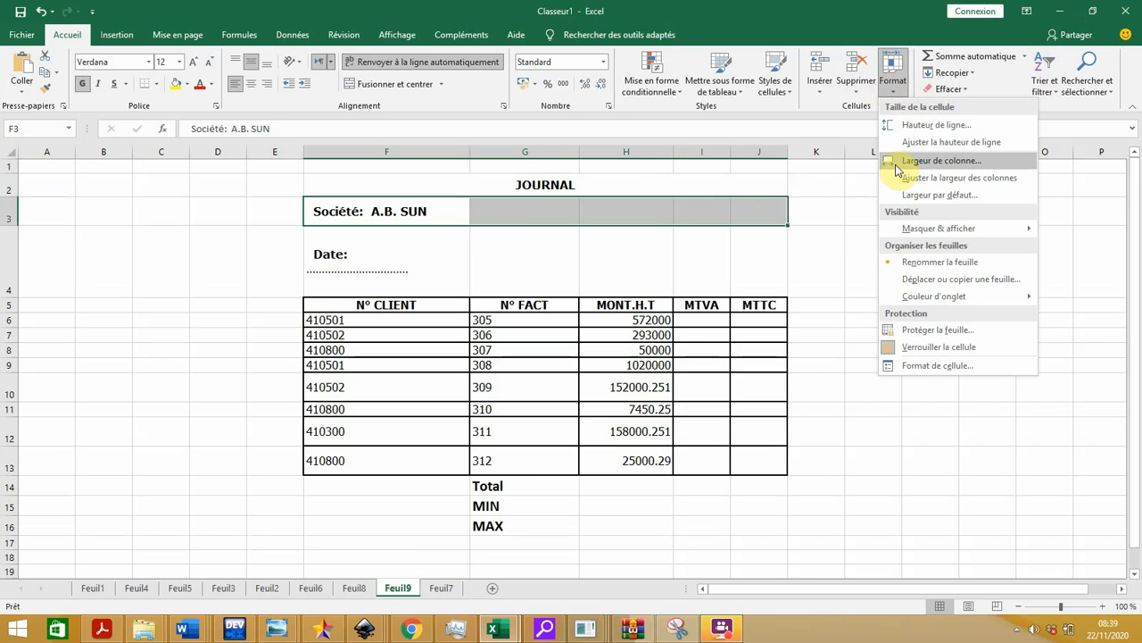
left_click(903, 124)
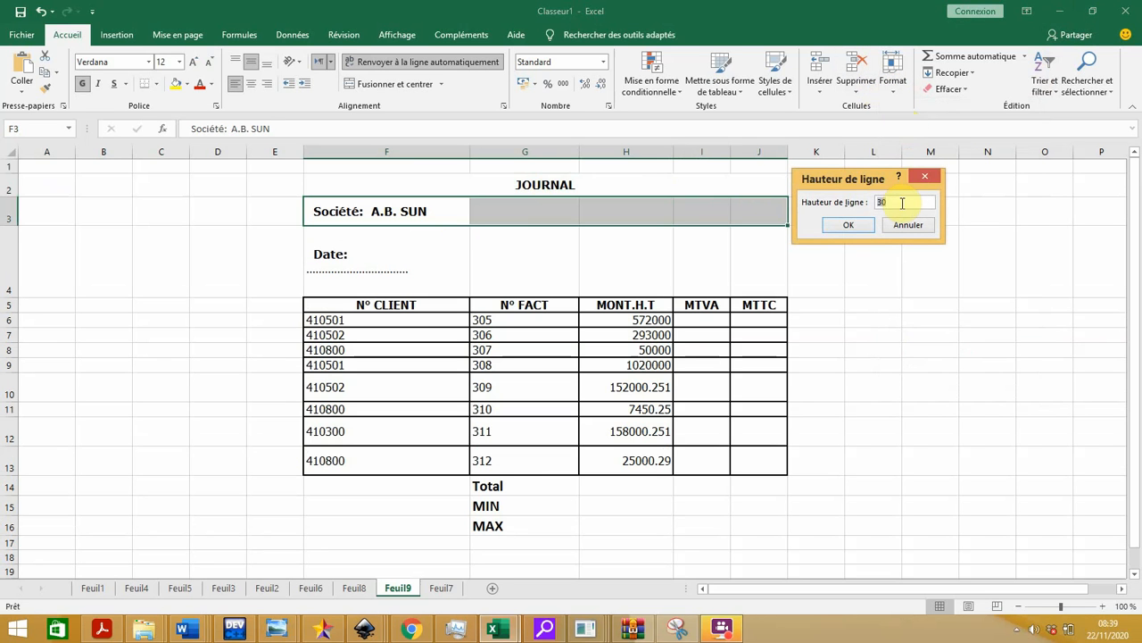
type("25")
key("Return")
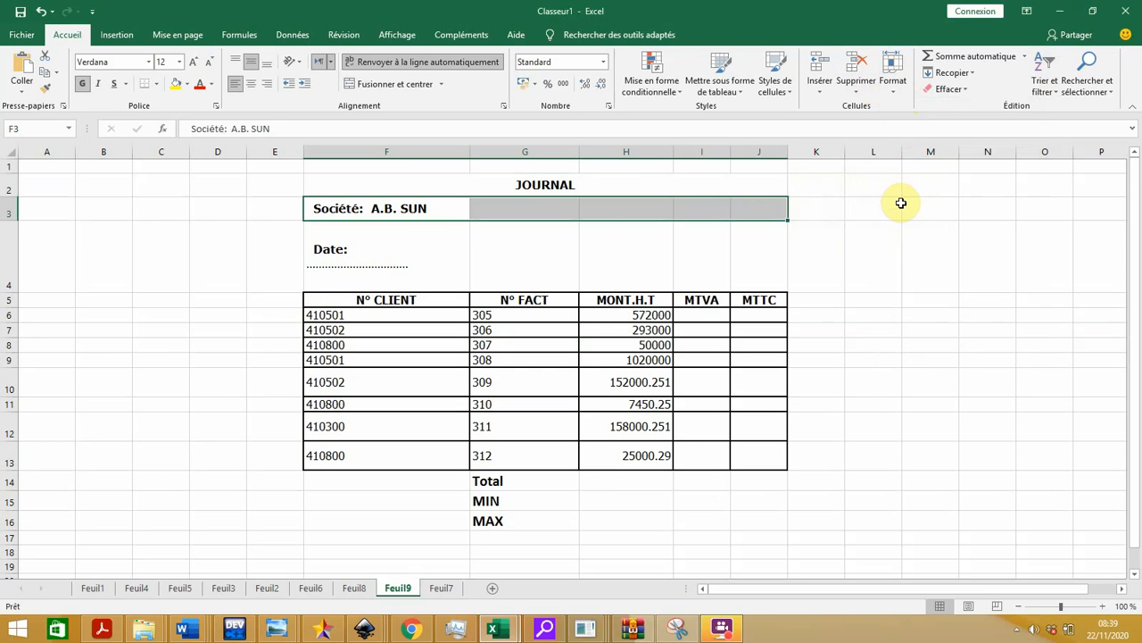
- Switch to the exercise PDF in Acrobat Reader and read the page setup tasks on margins, header and footer
left_click(117, 634)
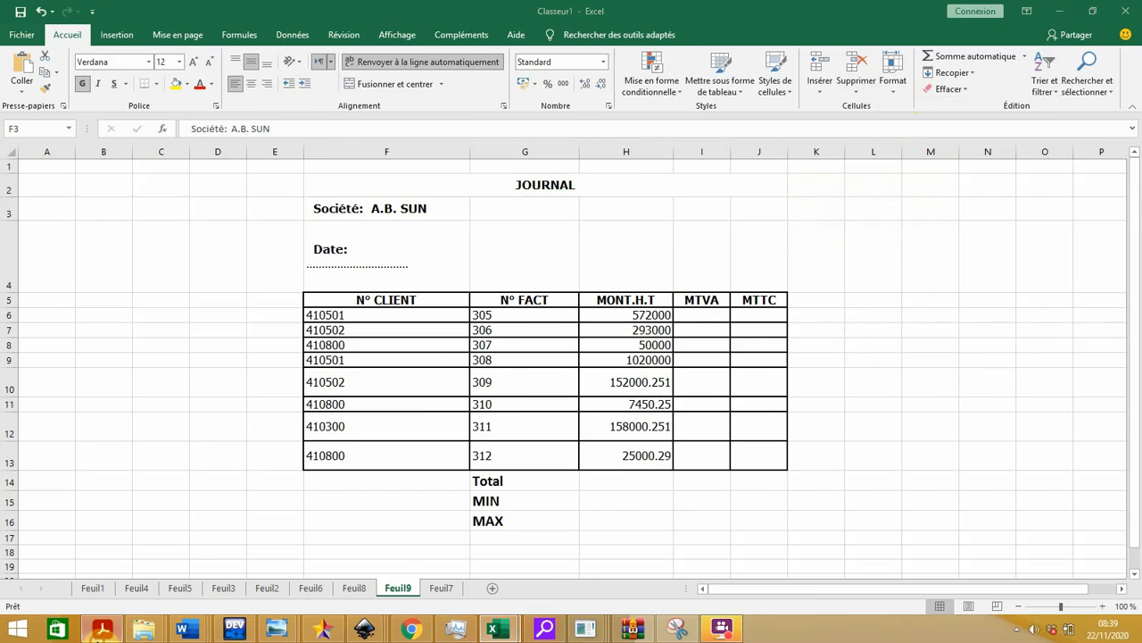
scroll(237, 535, "down", 1)
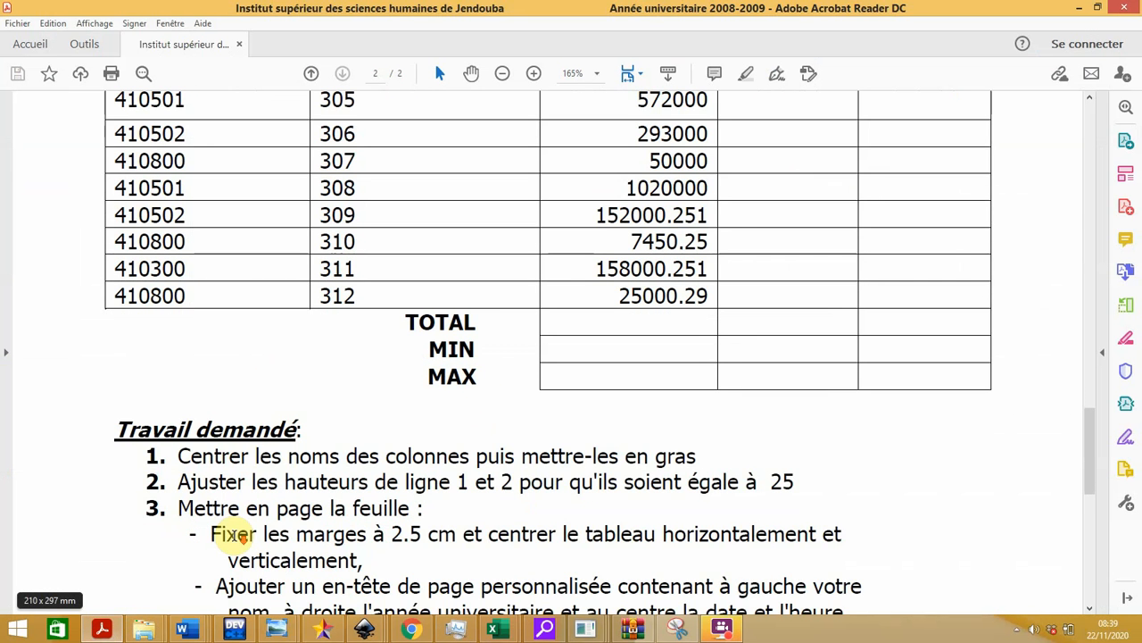
scroll(268, 536, "down", 1)
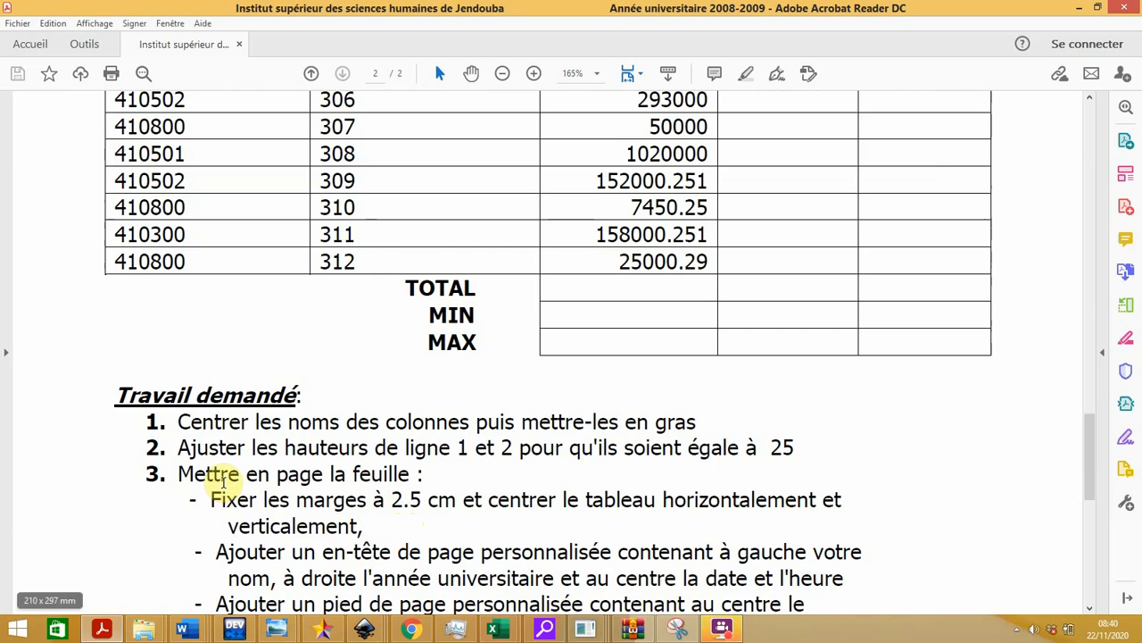
scroll(241, 536, "down", 1)
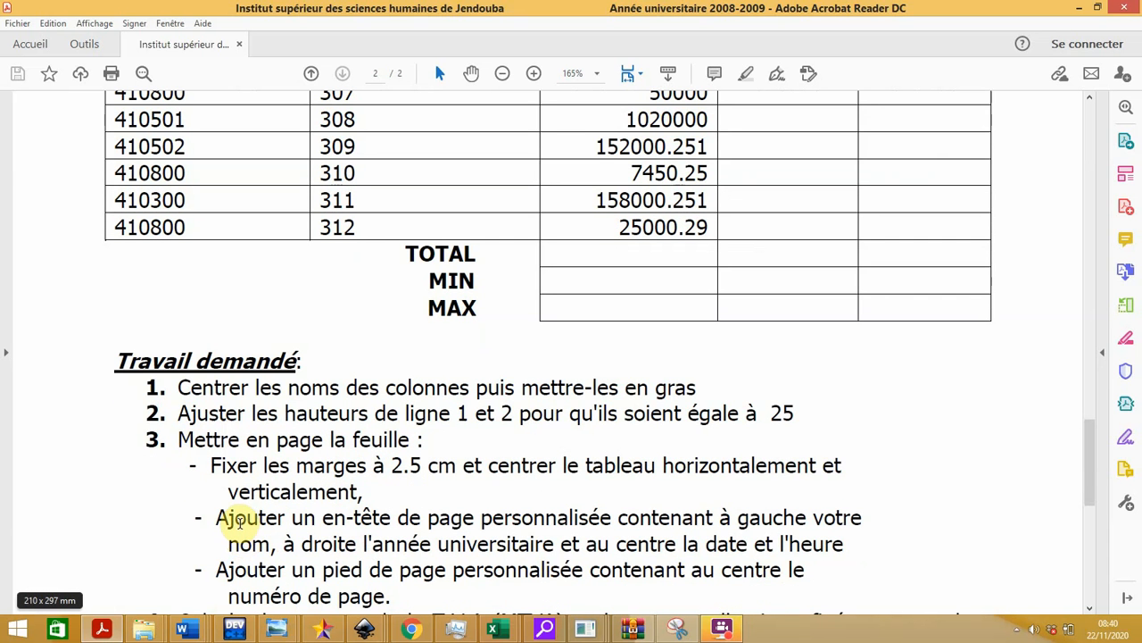
scroll(581, 504, "down", 1)
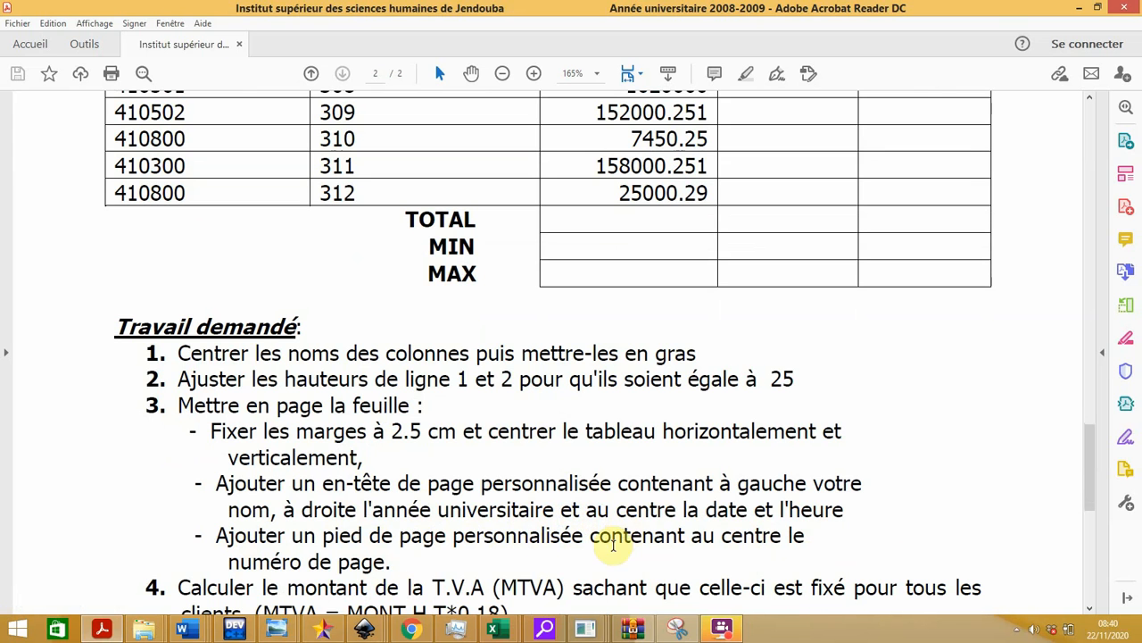
- Return to Classeur1 in Excel and set custom top, left, bottom and right page margins of 2,5 cm for the sheet
left_click(499, 630)
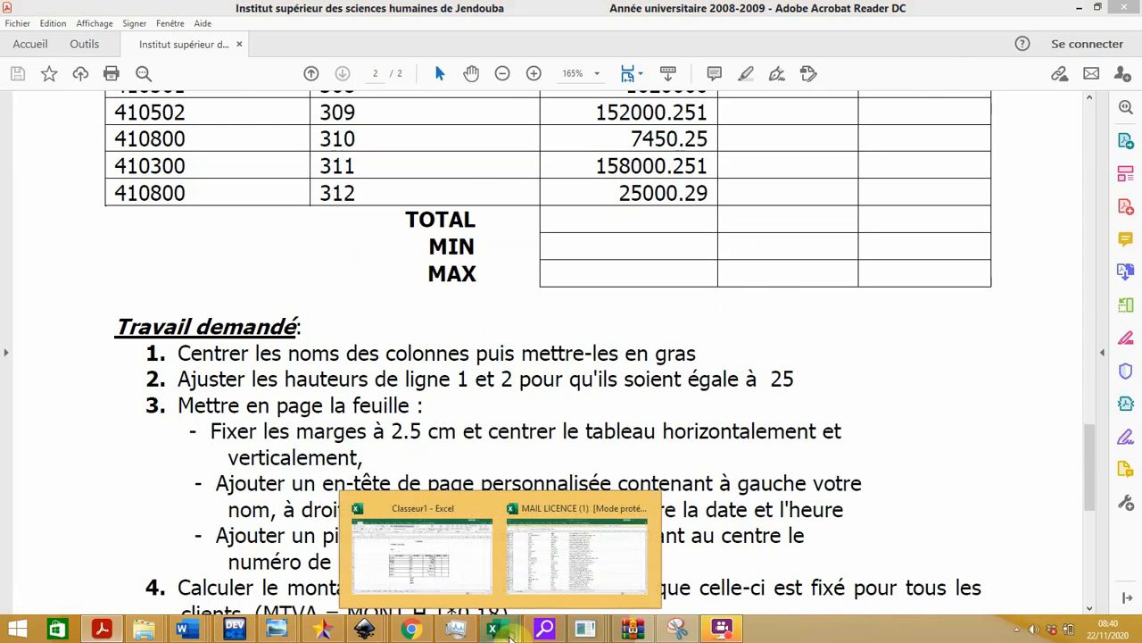
left_click(396, 560)
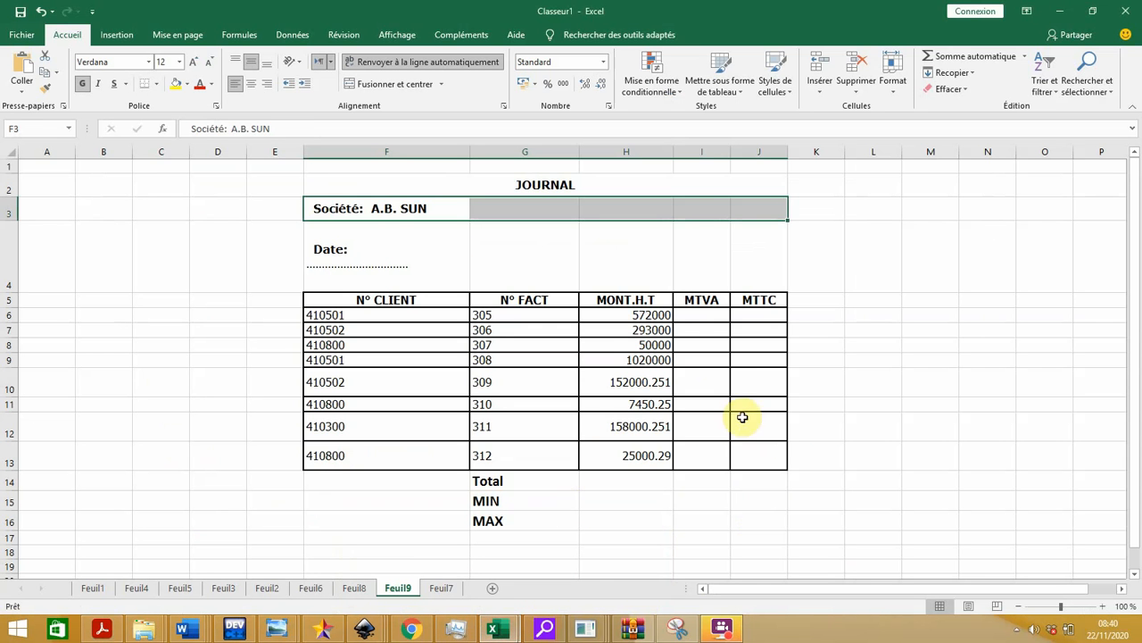
left_click(876, 261)
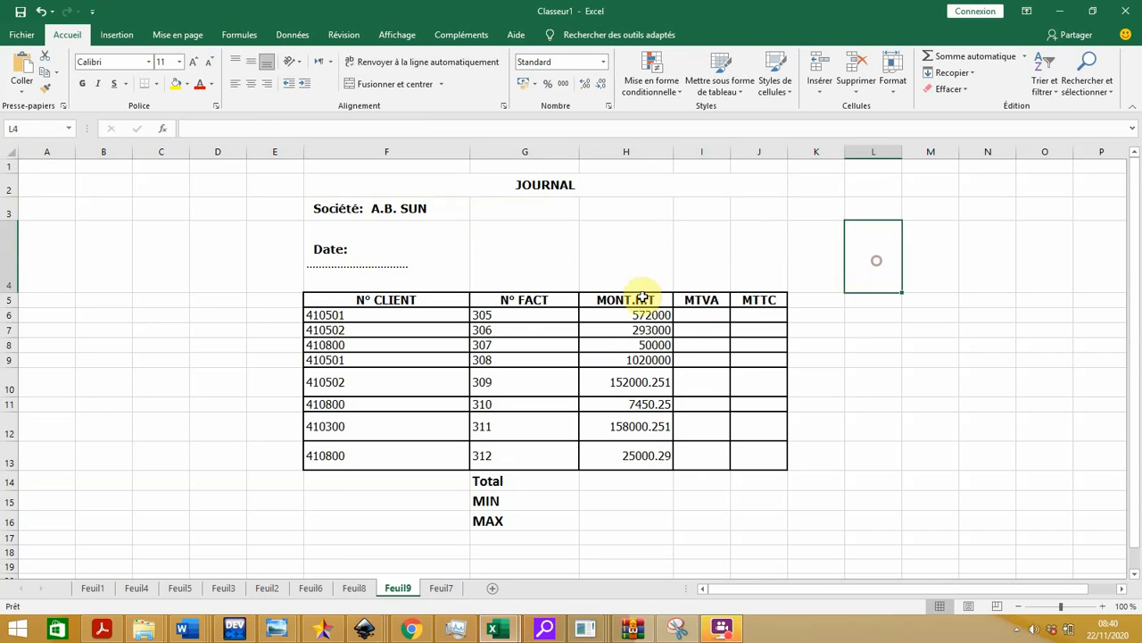
left_click(193, 35)
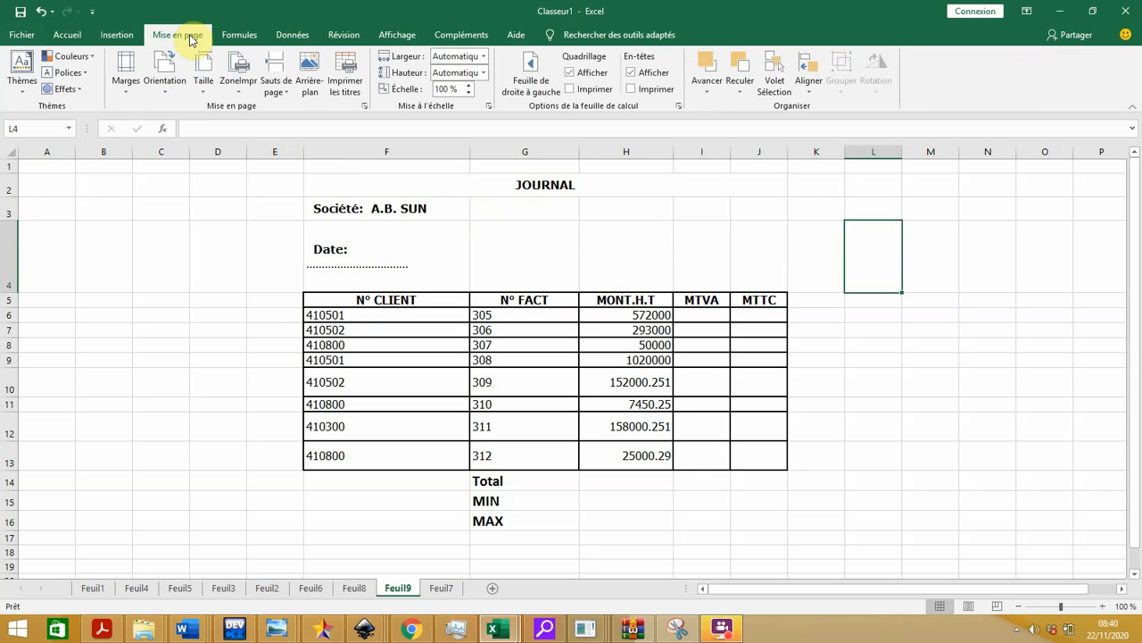
left_click(125, 78)
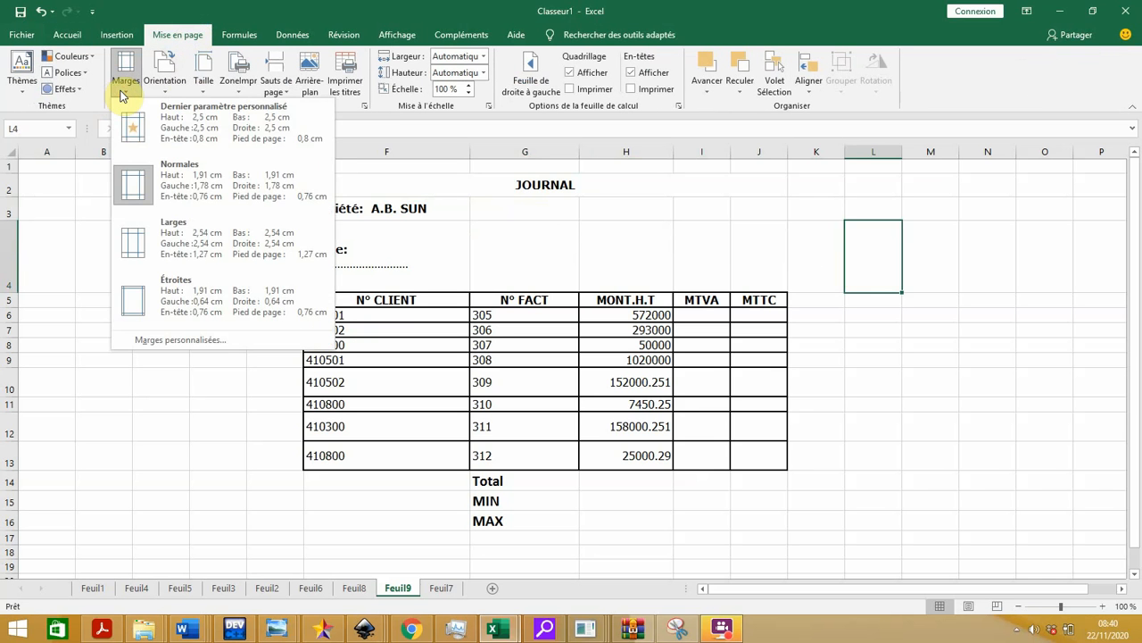
left_click(182, 344)
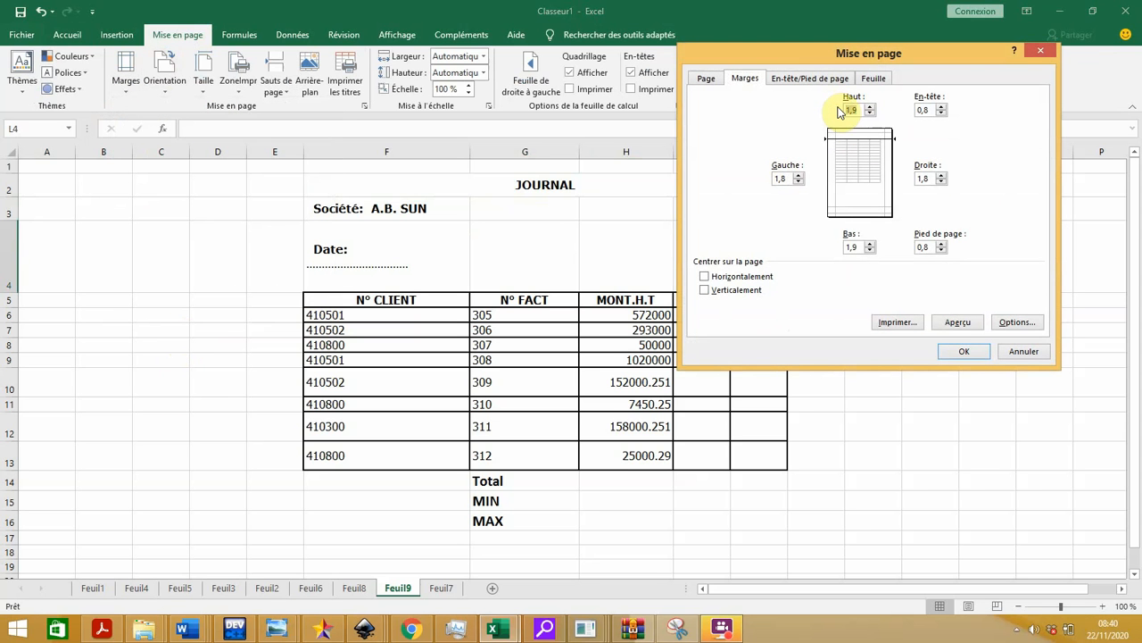
left_click(795, 177)
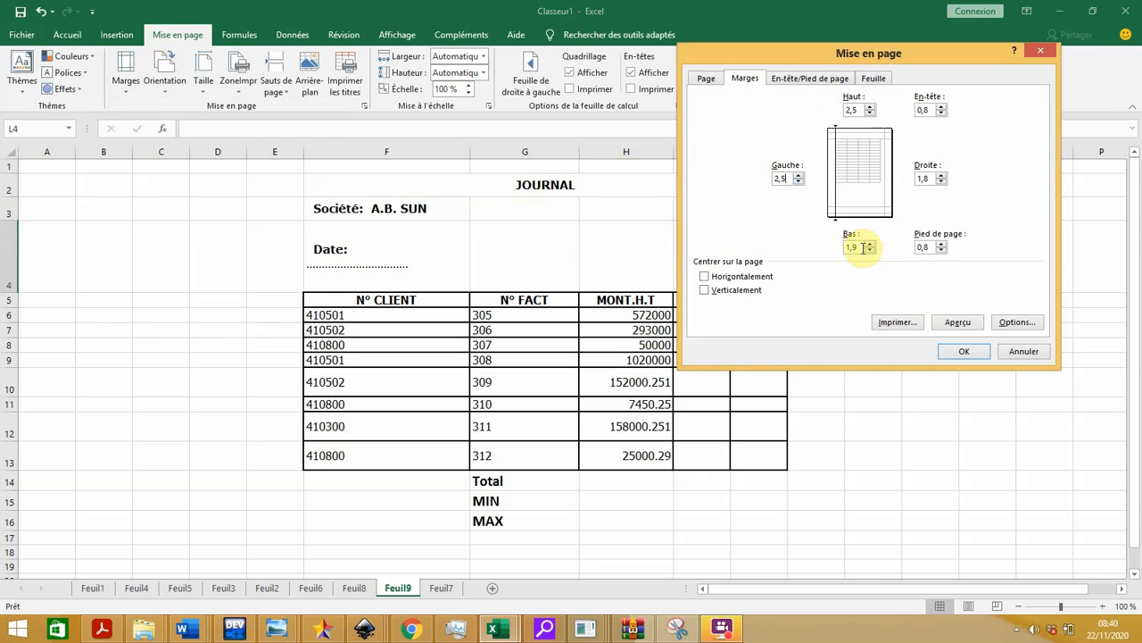
left_click(837, 246)
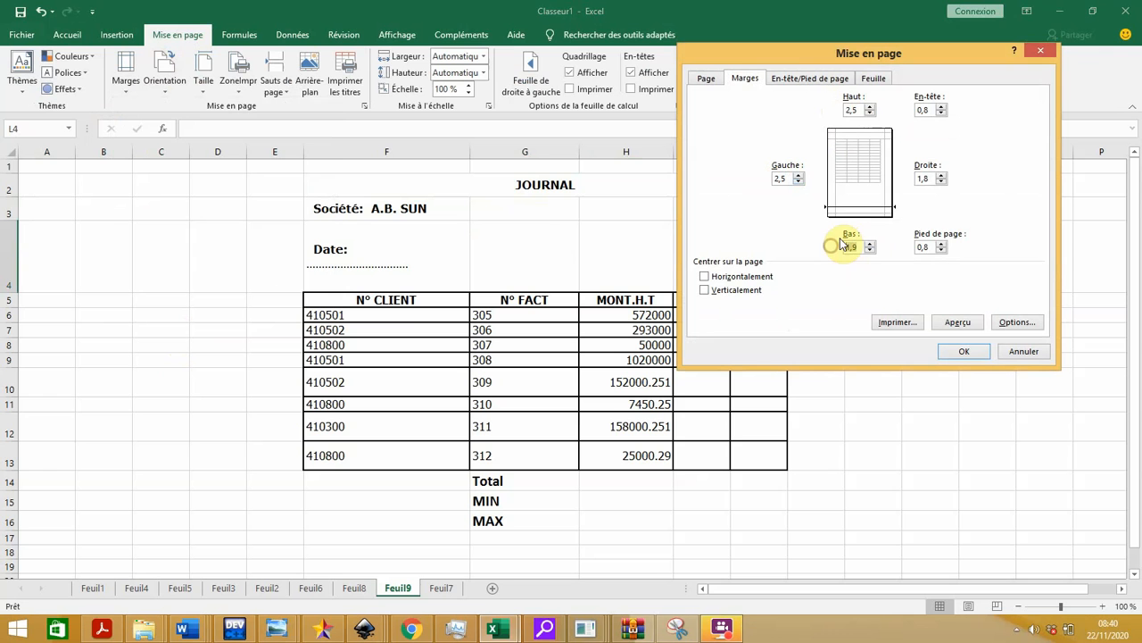
left_click(920, 177)
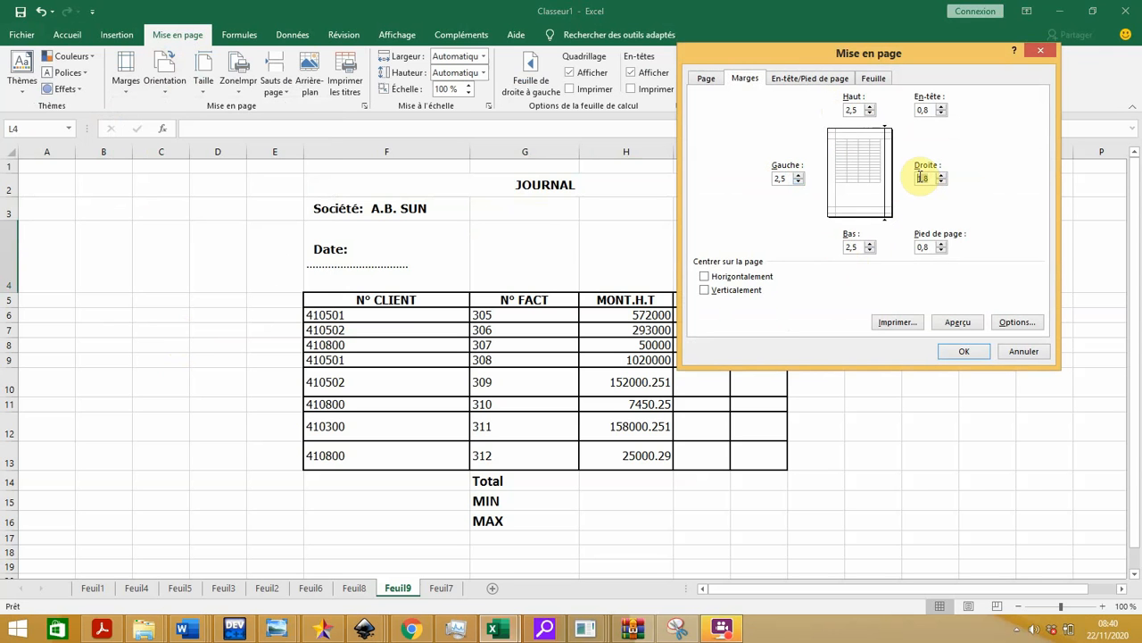
left_click(928, 108)
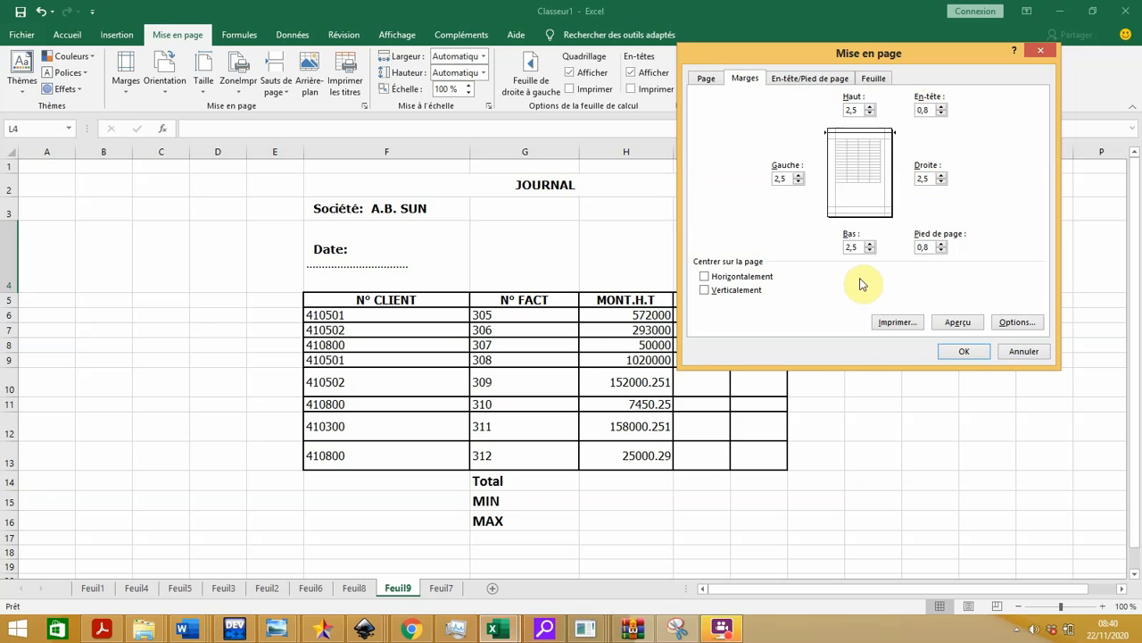
left_click(968, 351)
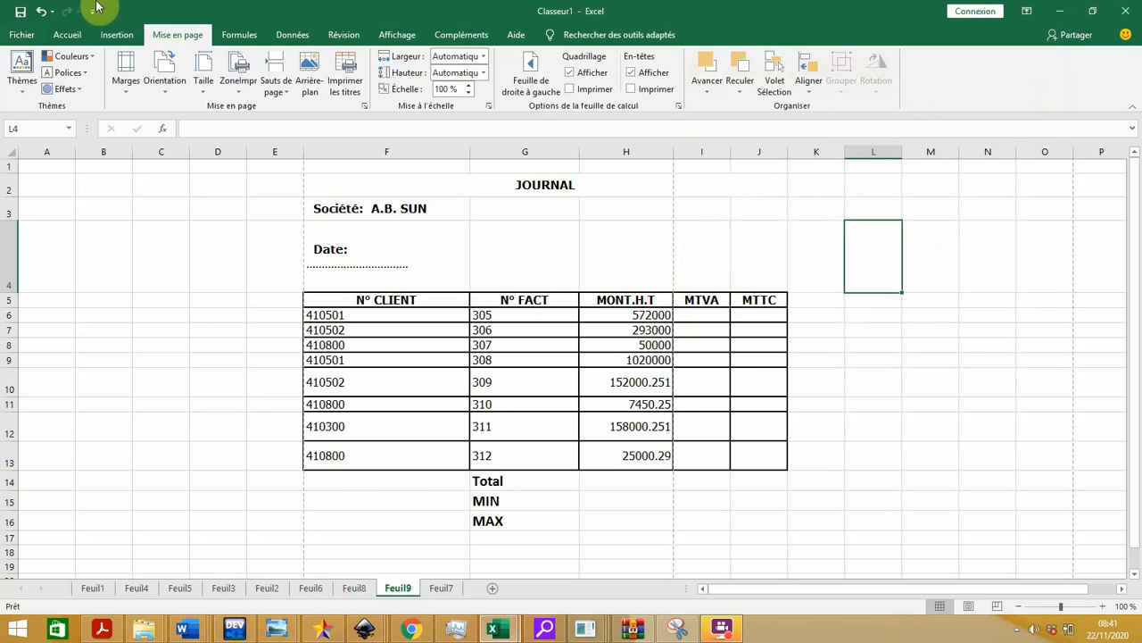
- Insert a page header and enter "votre nom" in its left section
left_click(124, 39)
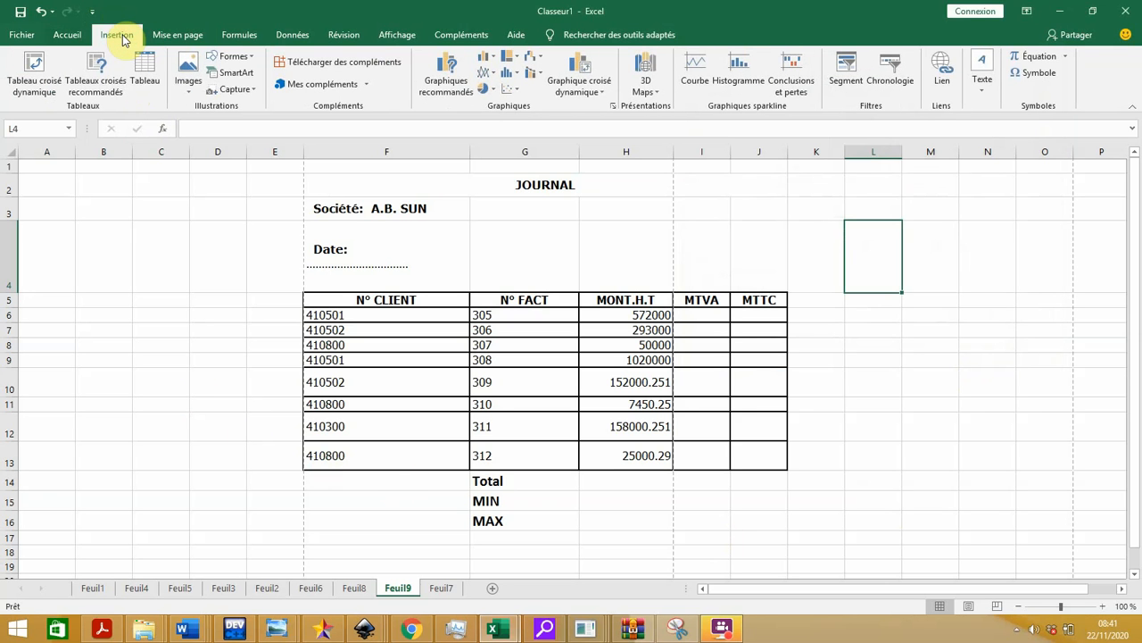
left_click(970, 93)
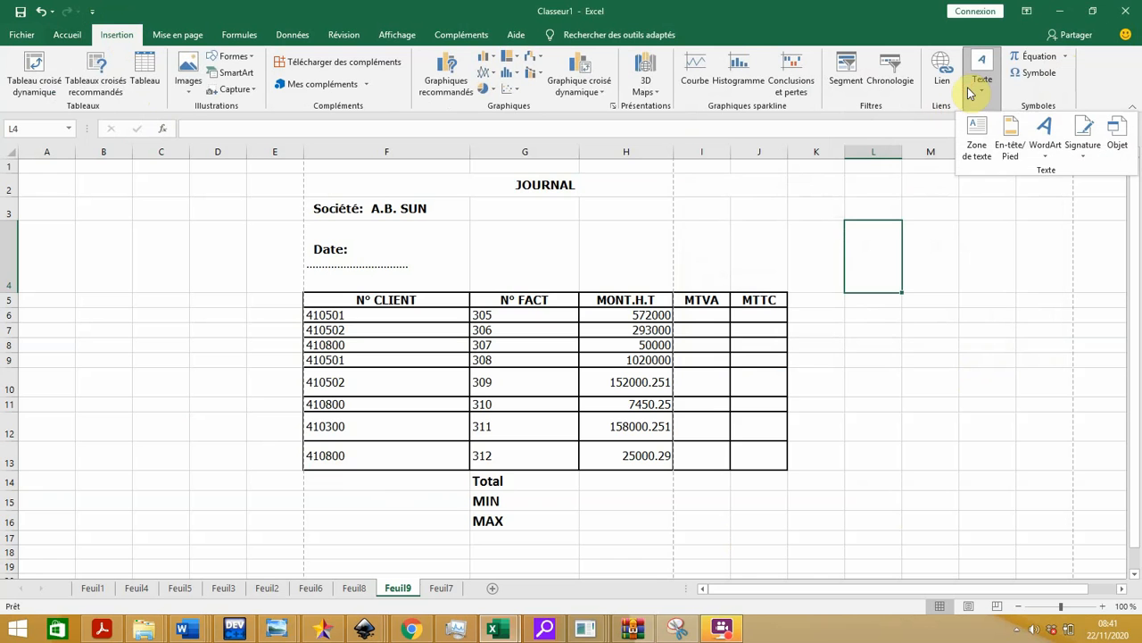
left_click(1009, 143)
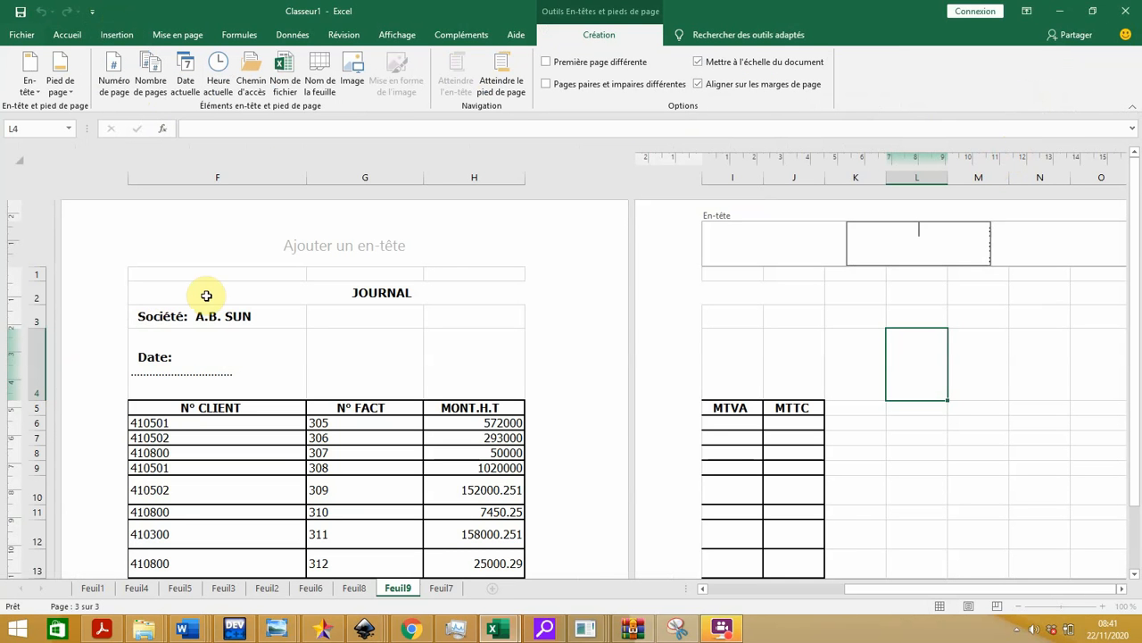
left_click(751, 247)
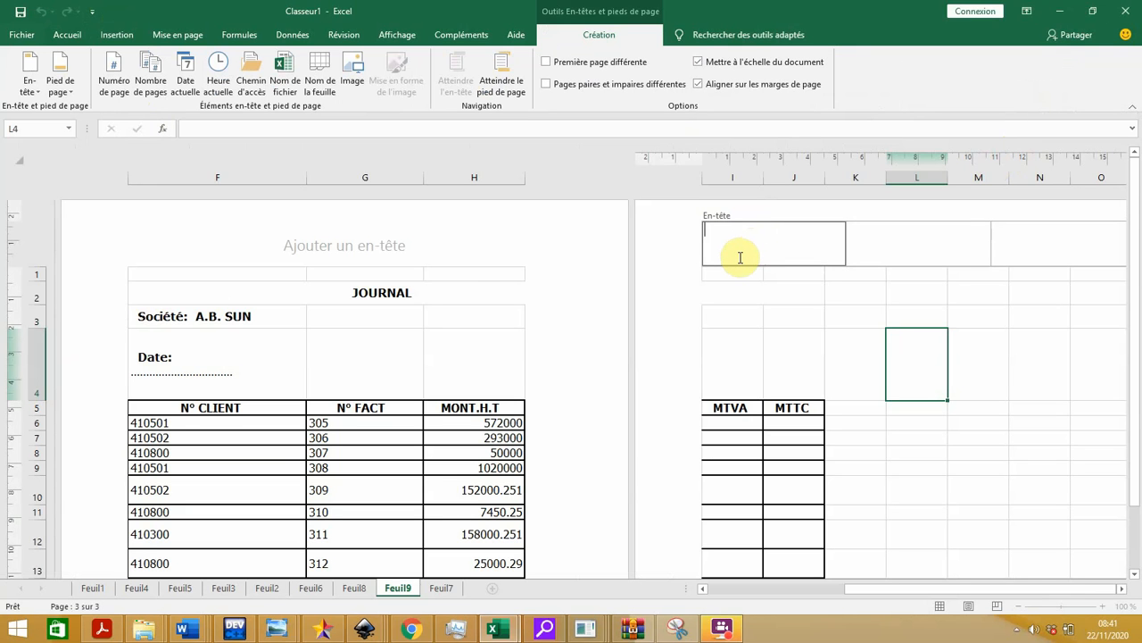
type("vO")
key("BackSpace")
key("BackSpace")
key("Tab")
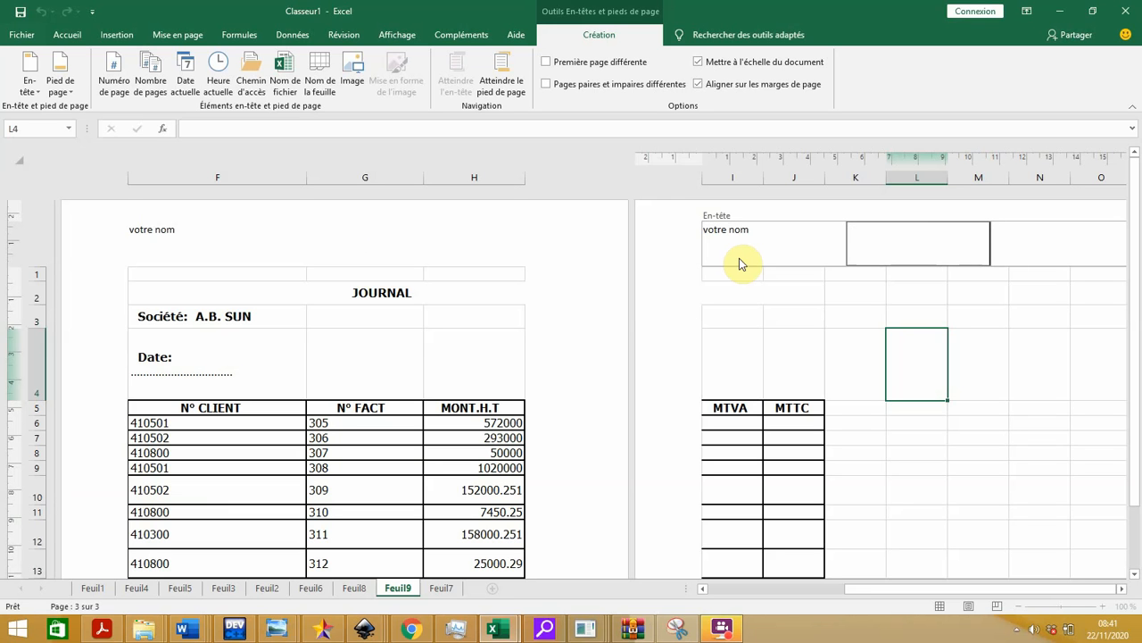
- Enter 8h:41 in the header's centre section and 2020/2021 in its right section
type("8")
type("h41")
type(":41")
key("Tab")
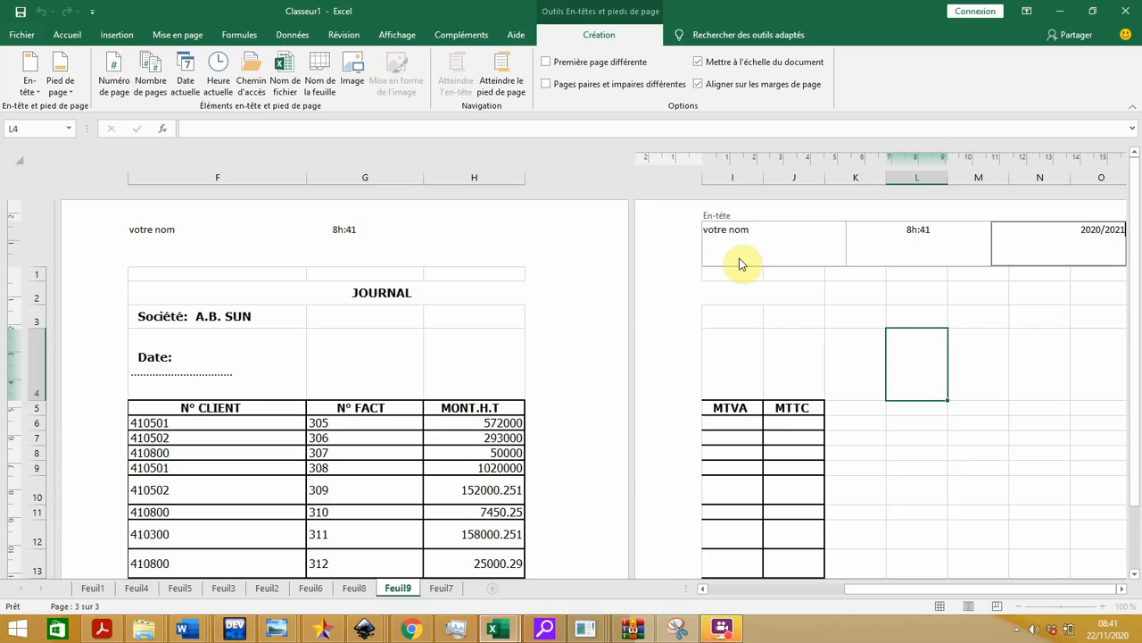
- Add the preset "Page 1" page-number footer to the sheet and return to the normal worksheet view
left_click(61, 82)
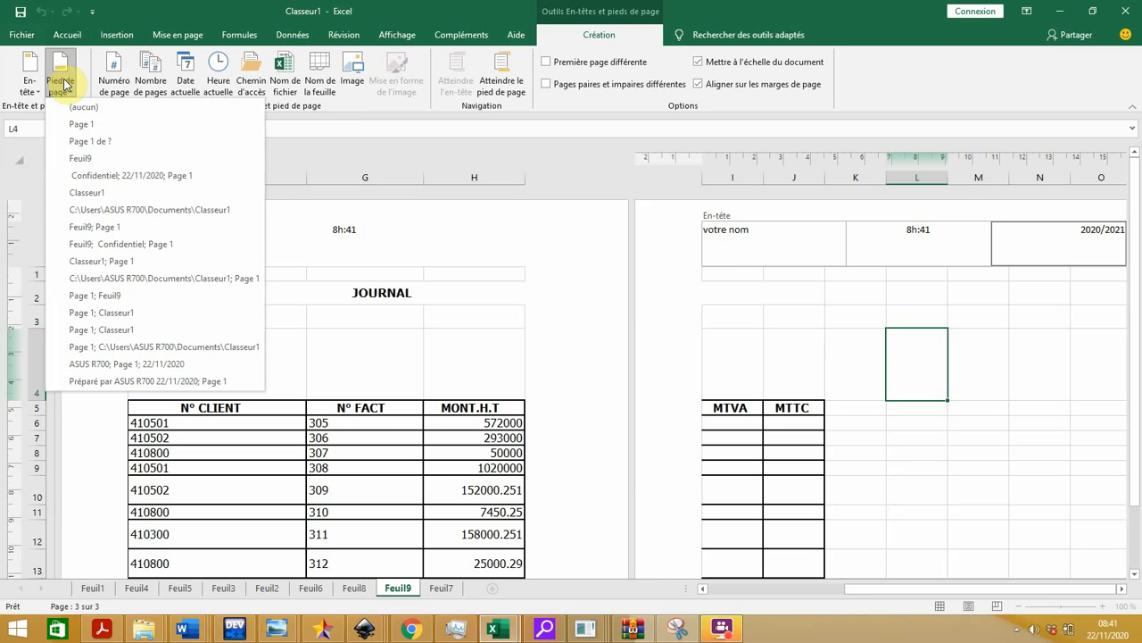
left_click(99, 132)
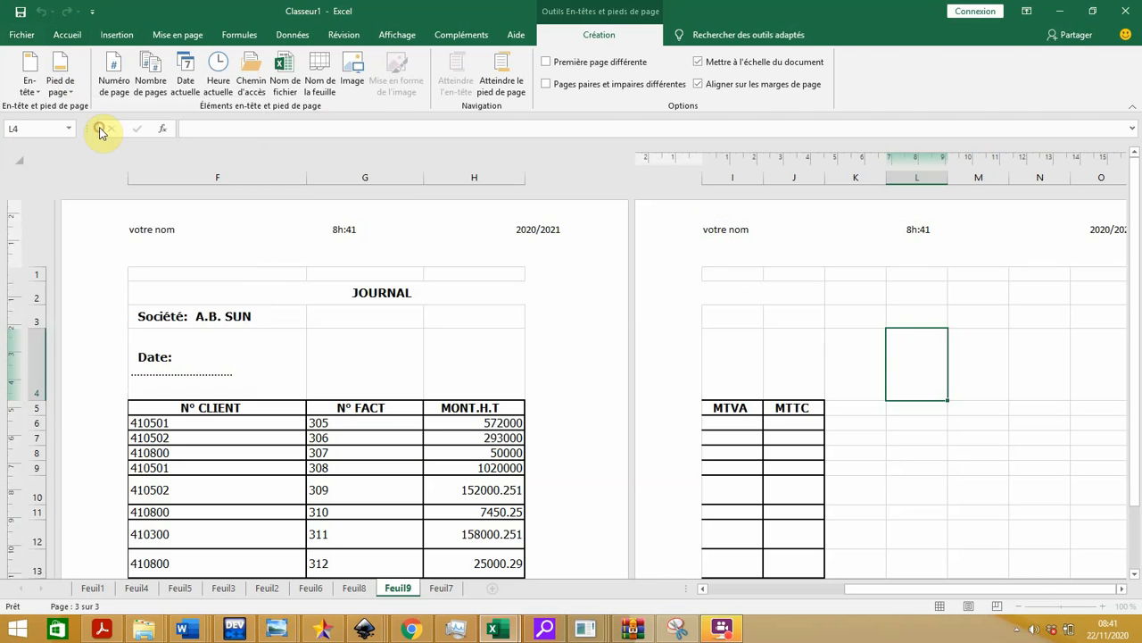
left_click(604, 232)
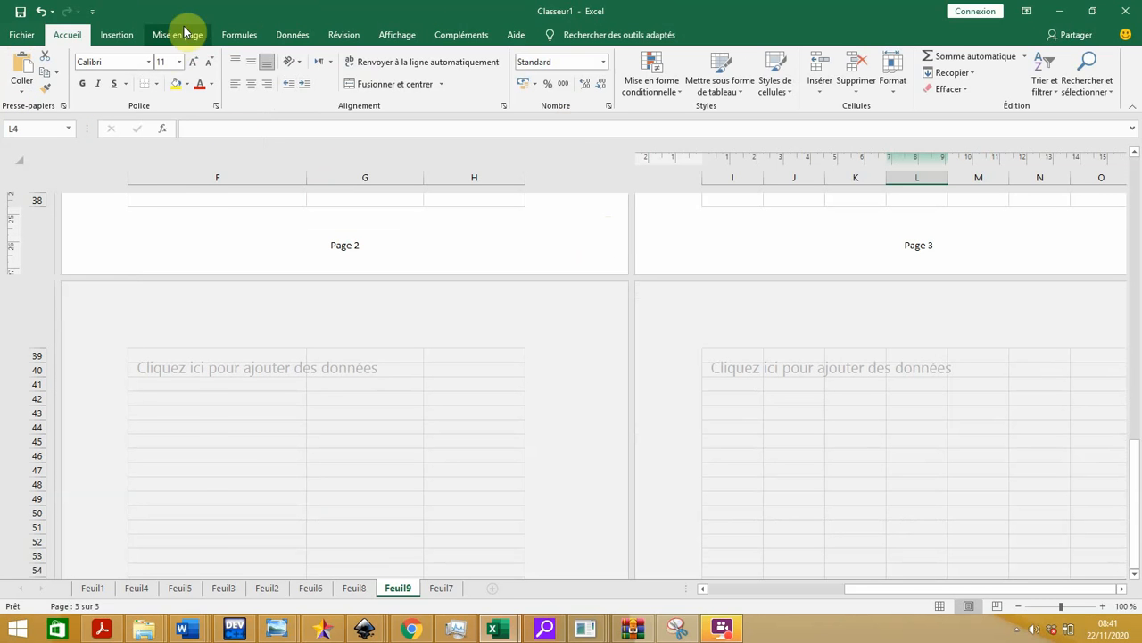
left_click(398, 36)
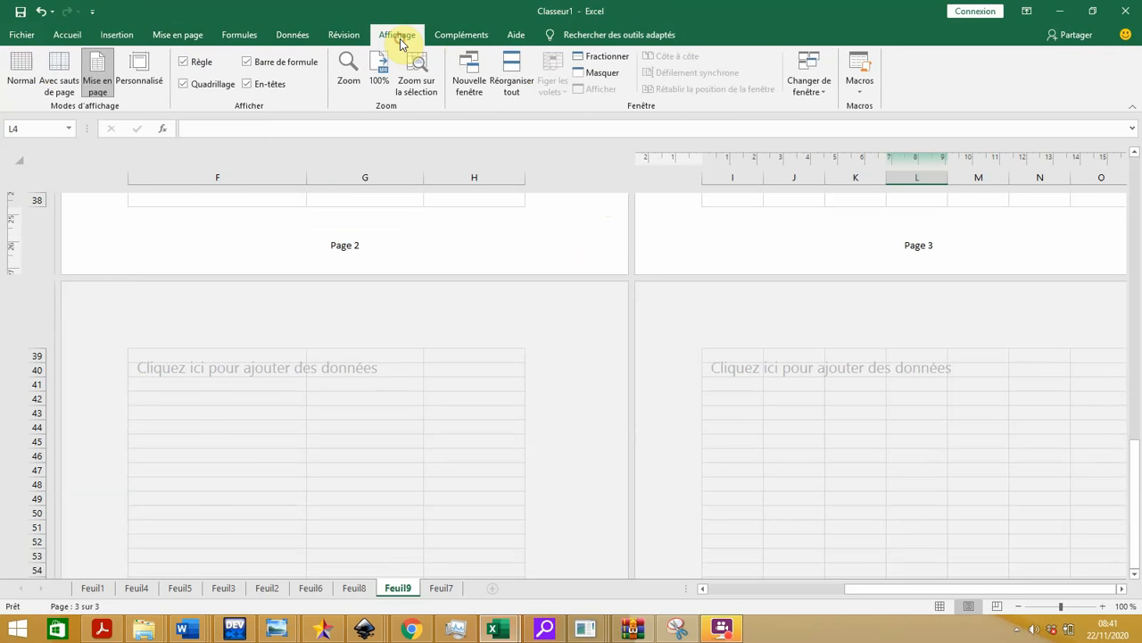
left_click(20, 68)
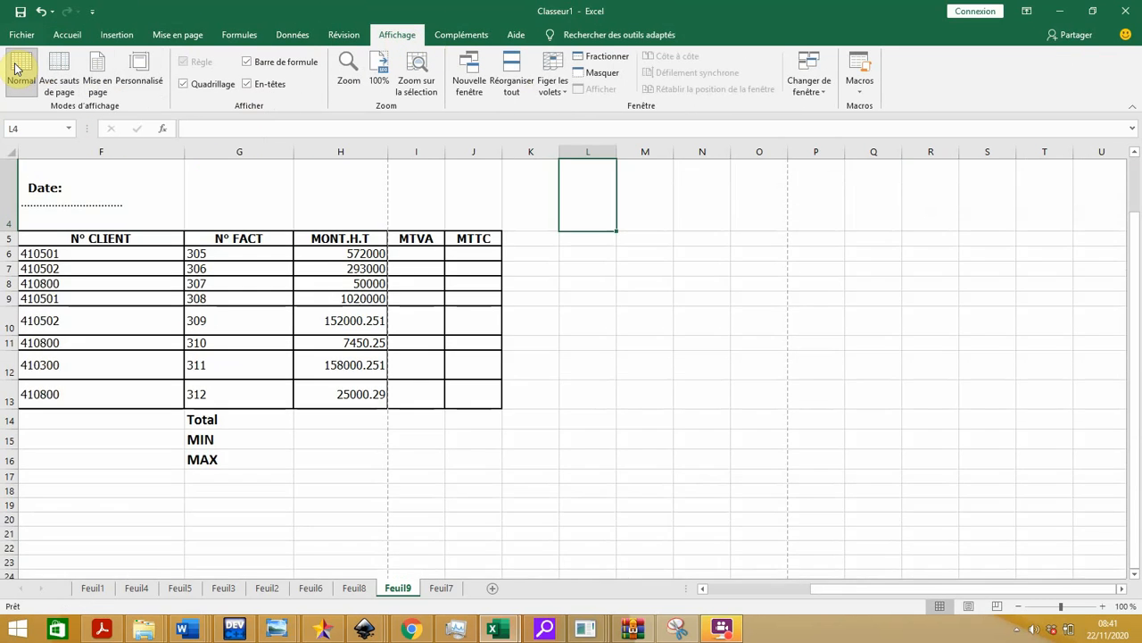
scroll(327, 359, "up", 1)
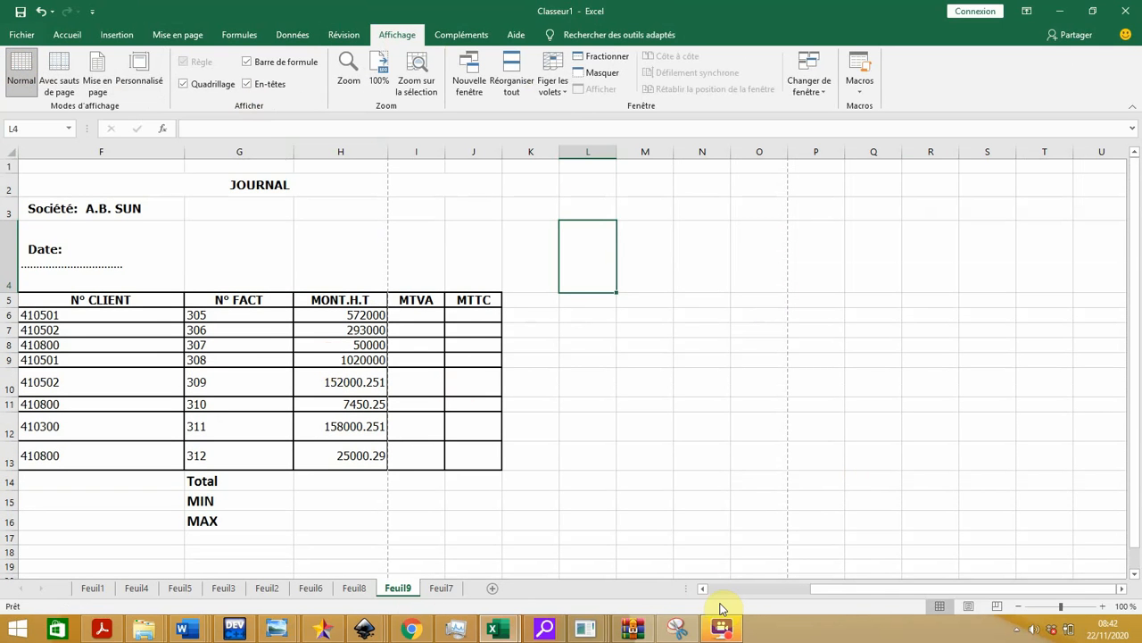
- Switch to the exercise PDF in Acrobat Reader and read the task on calculating the T.V.A amount (MTVA)
left_click(101, 629)
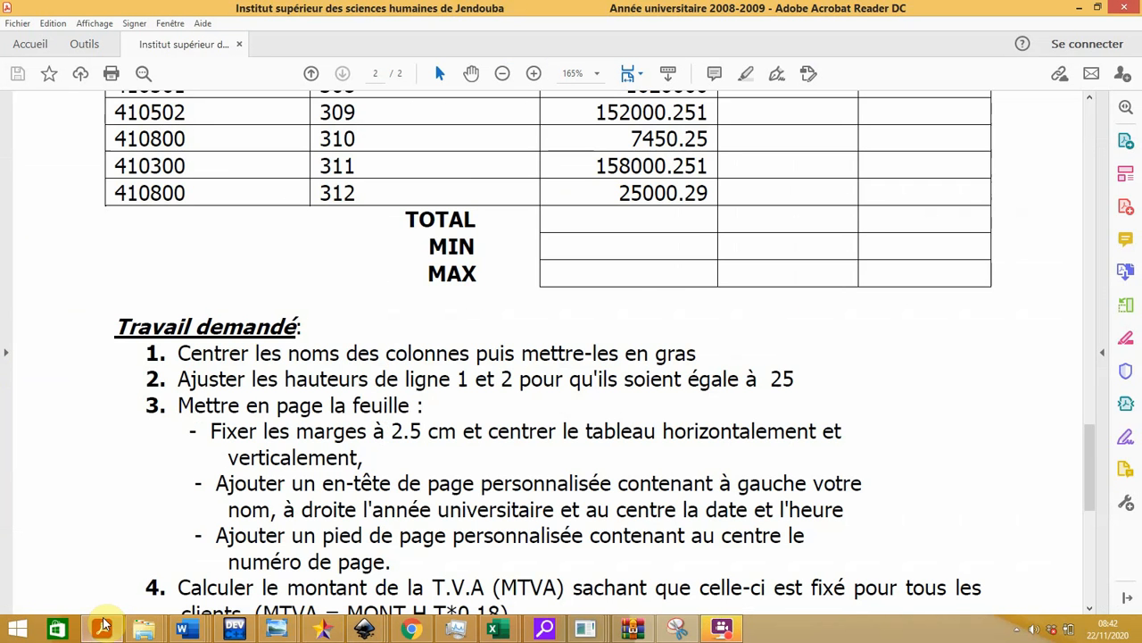
scroll(295, 478, "down", 2)
scroll(366, 536, "down", 1)
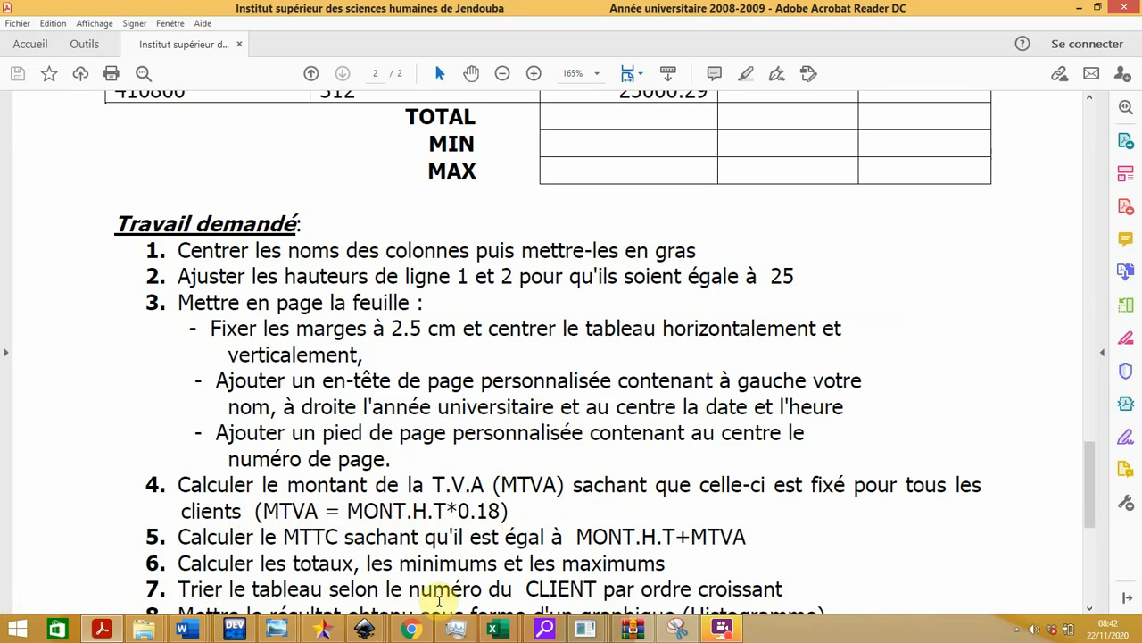
- Return to Classeur1 in Excel and enter the MTVA formula =H6*0,18 in cell I6
mouse_move(423, 634)
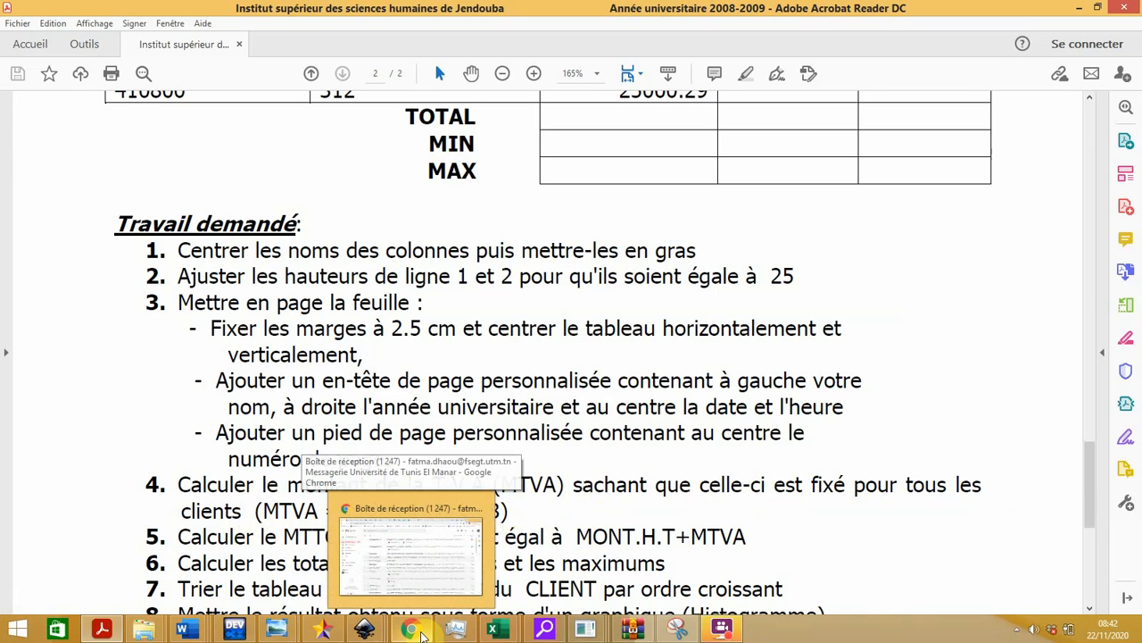
mouse_move(515, 635)
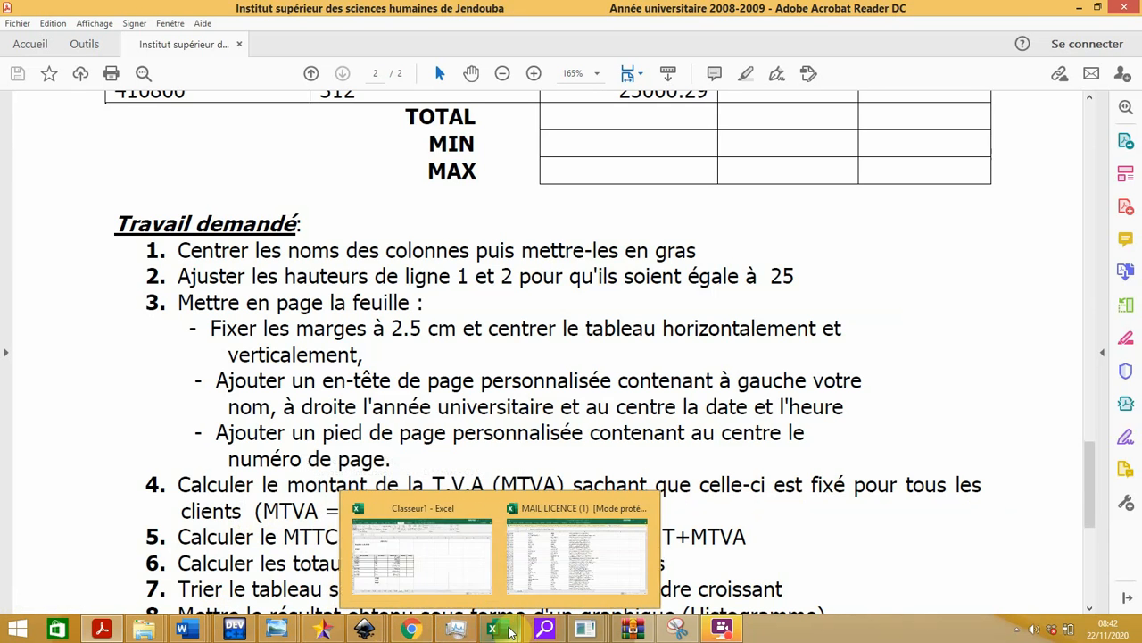
left_click(460, 562)
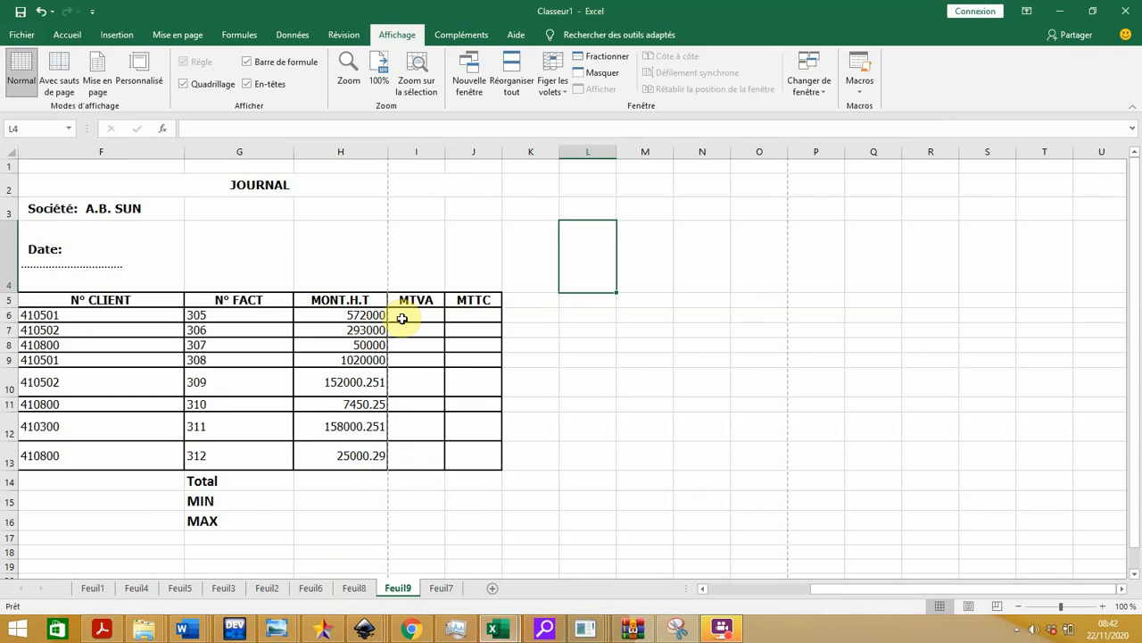
double_click(403, 319)
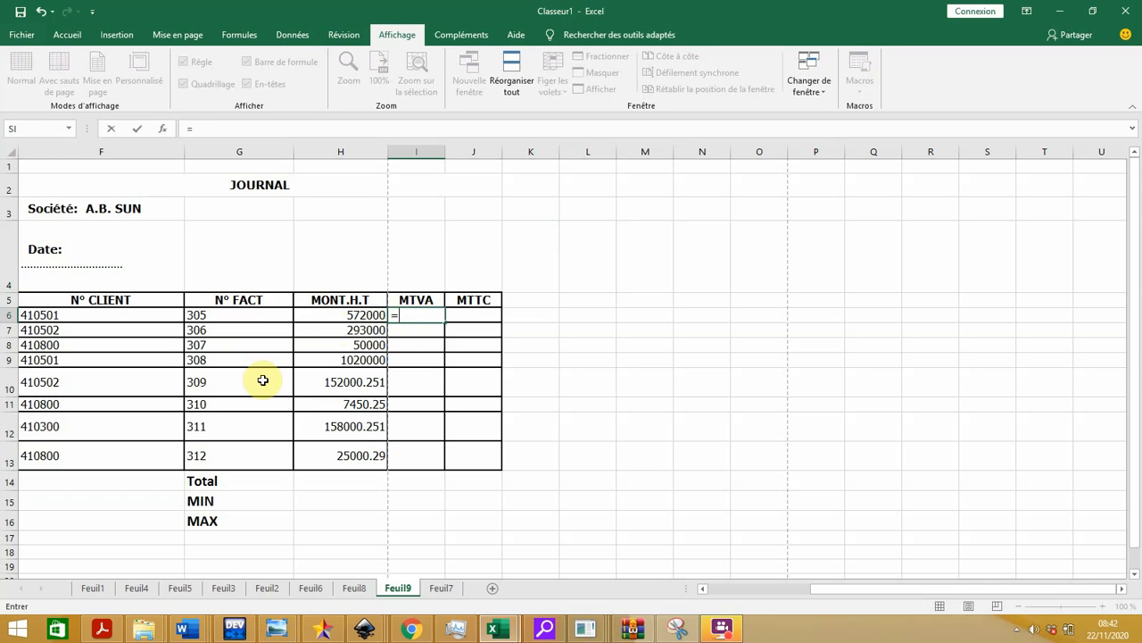
left_click(343, 316)
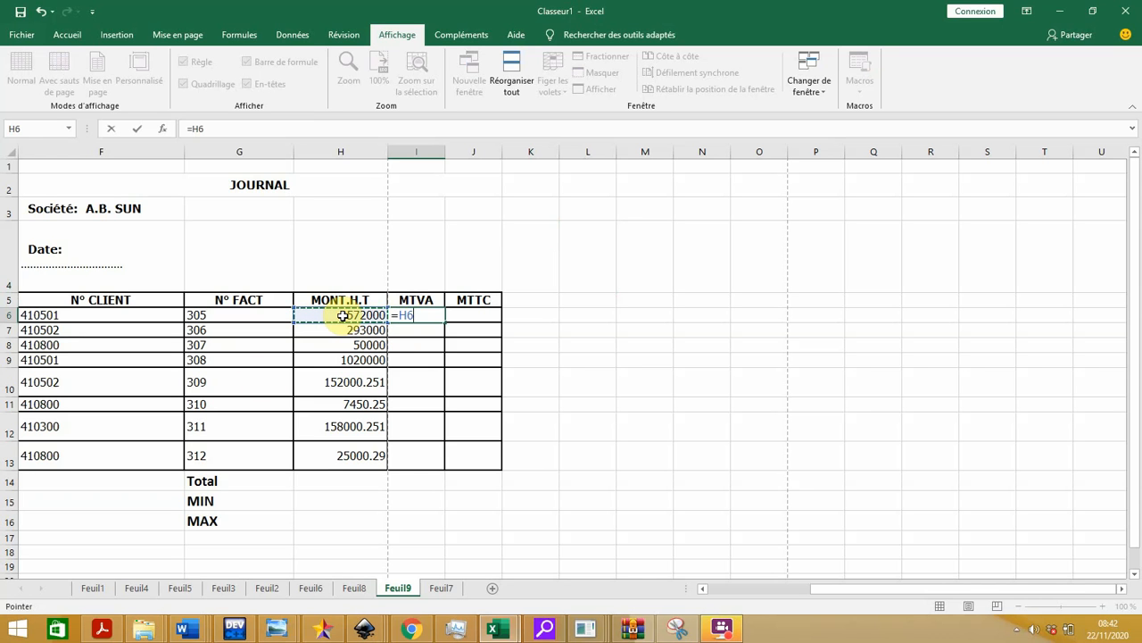
type("*0,18")
key("Return")
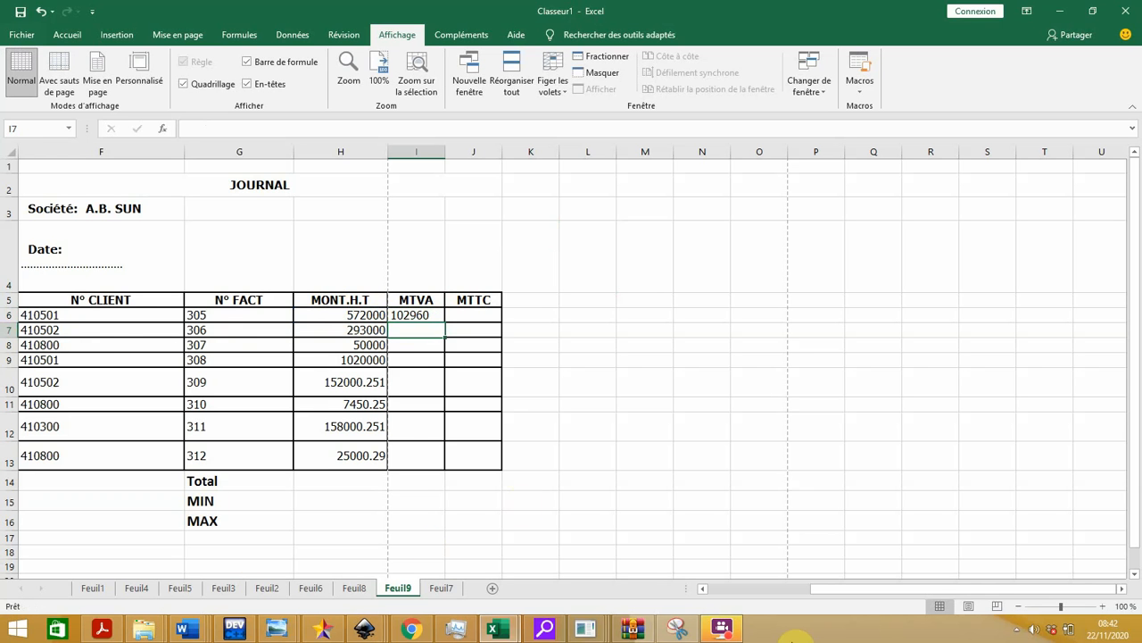
- Fill the MTVA formula from I6 down to I13 for all invoices
left_click_drag(821, 592, 770, 589)
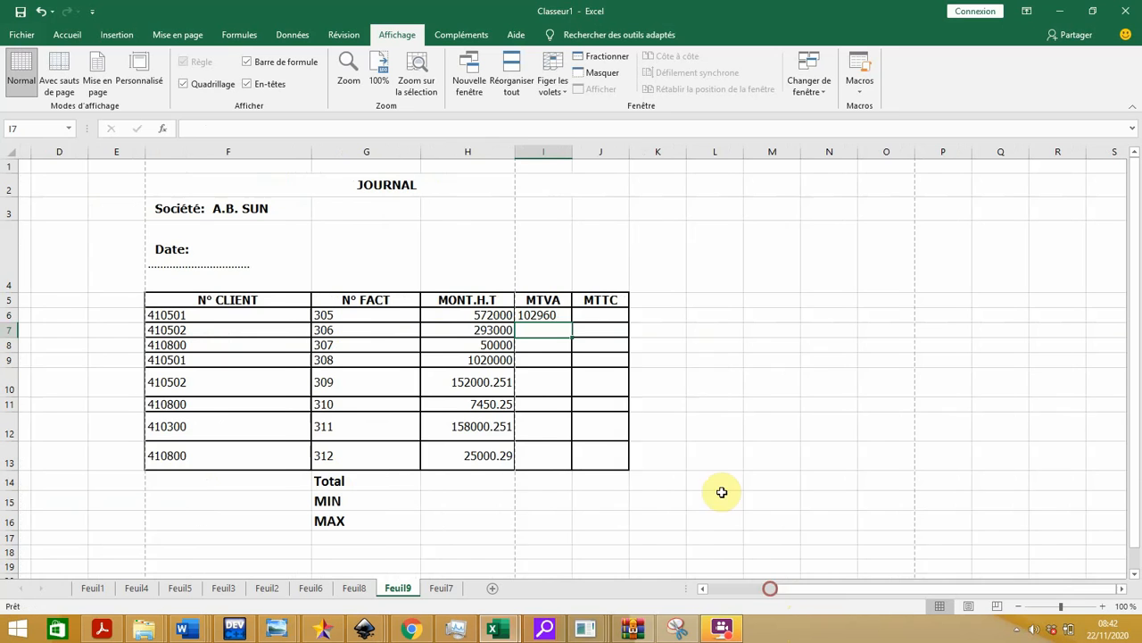
left_click(547, 312)
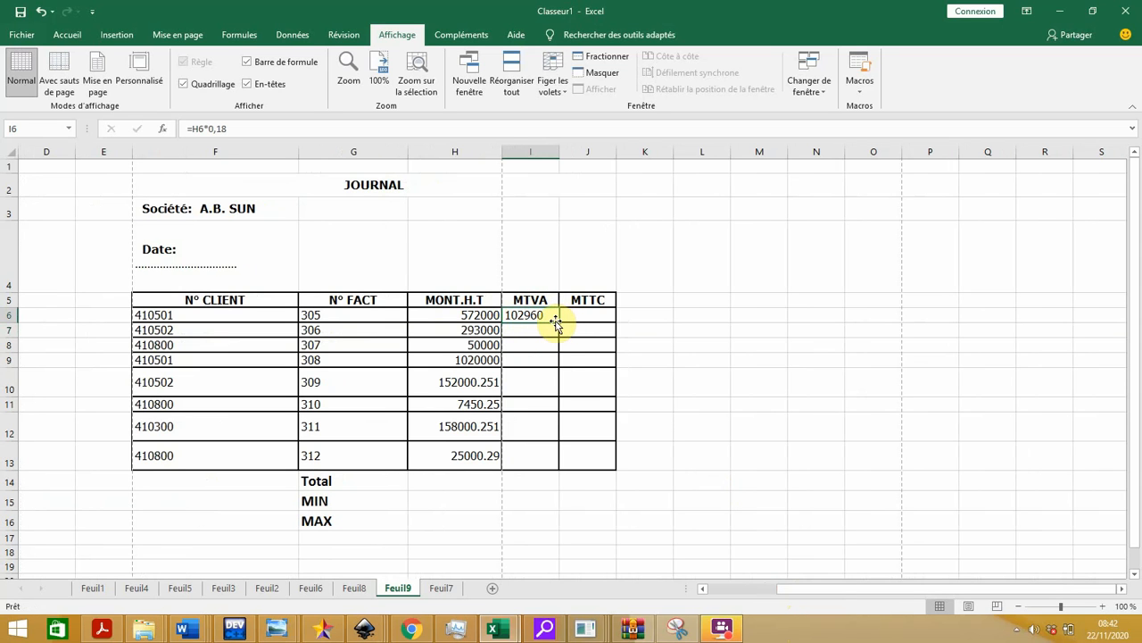
left_click_drag(557, 321, 559, 321)
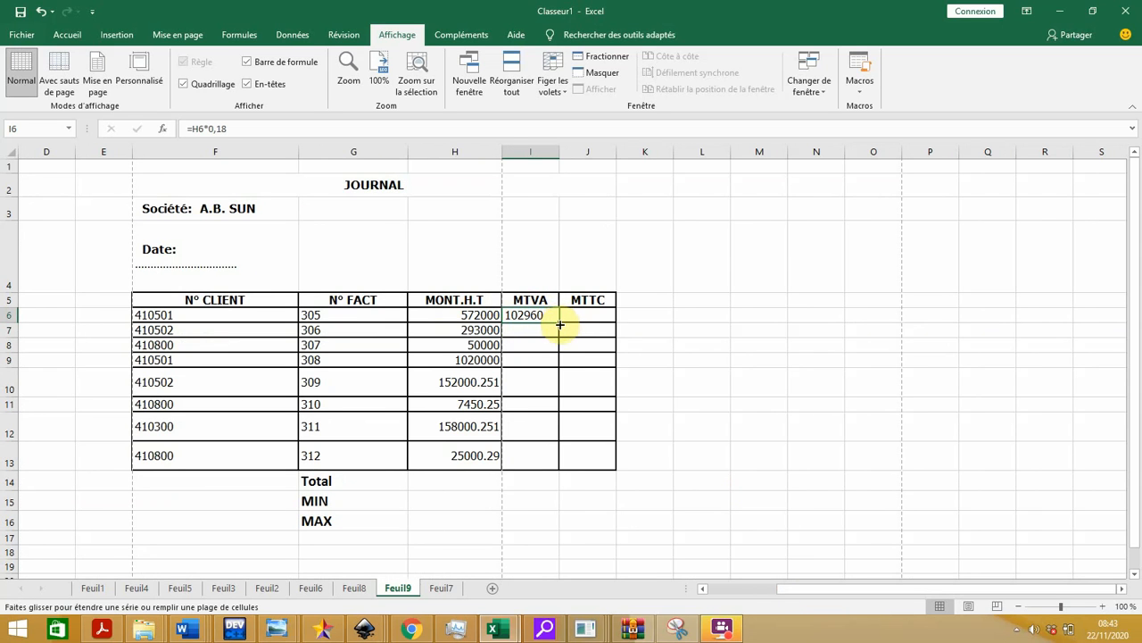
left_click_drag(559, 325, 535, 467)
left_click(533, 473)
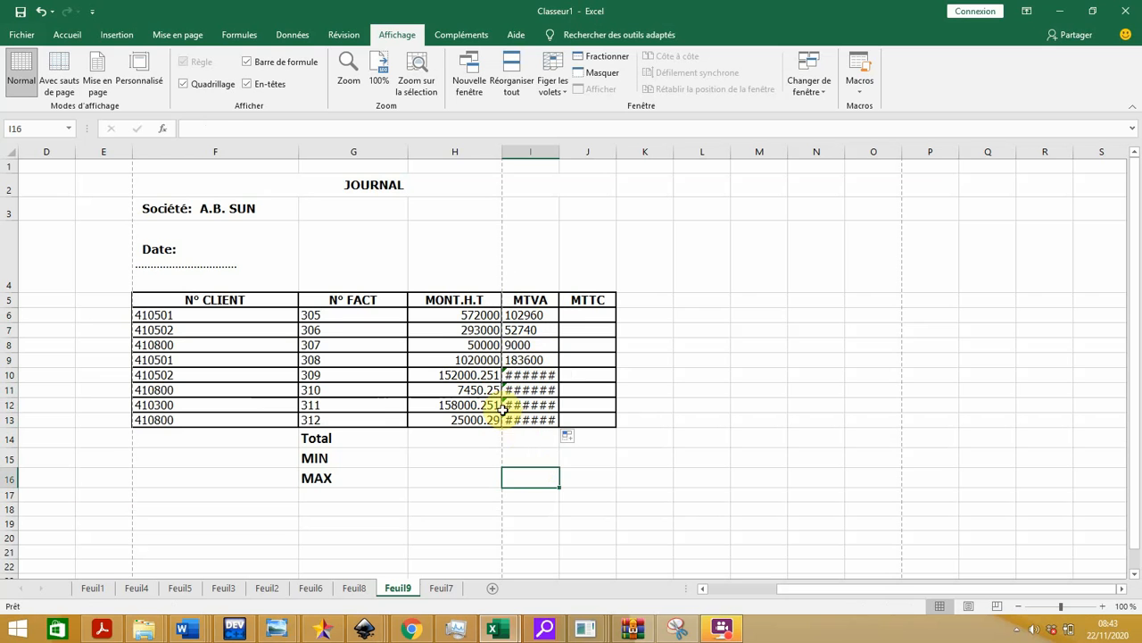
- Replace the decimal points with commas in the MONT.H.T amounts of H10 and H11, giving 152000,251 and 7450,25
double_click(473, 375)
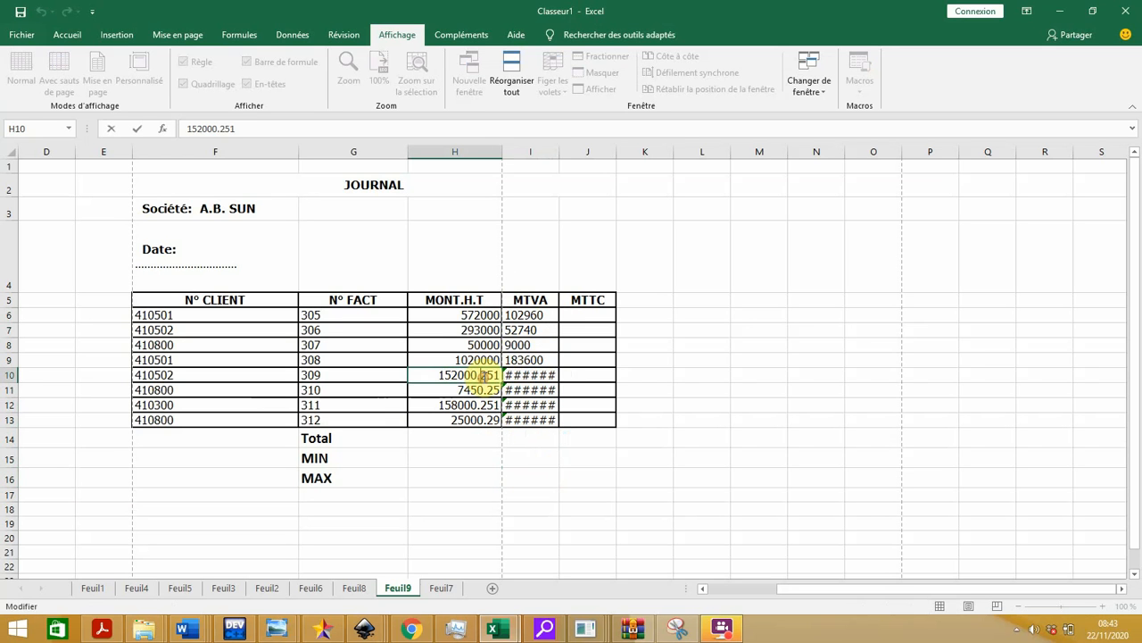
key("BackSpace")
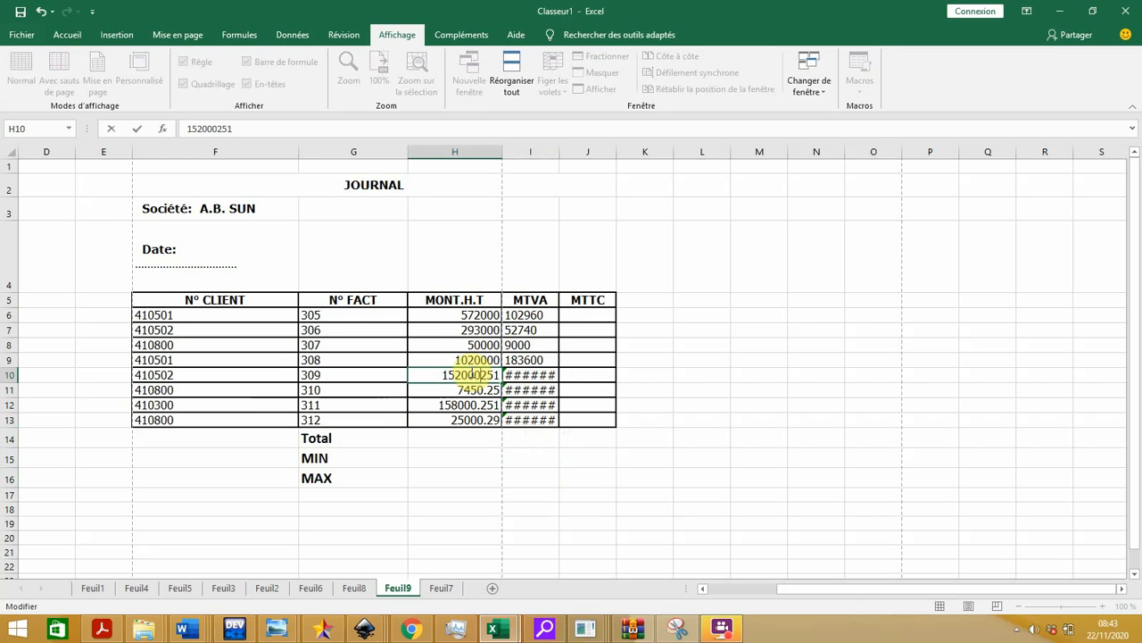
type(",")
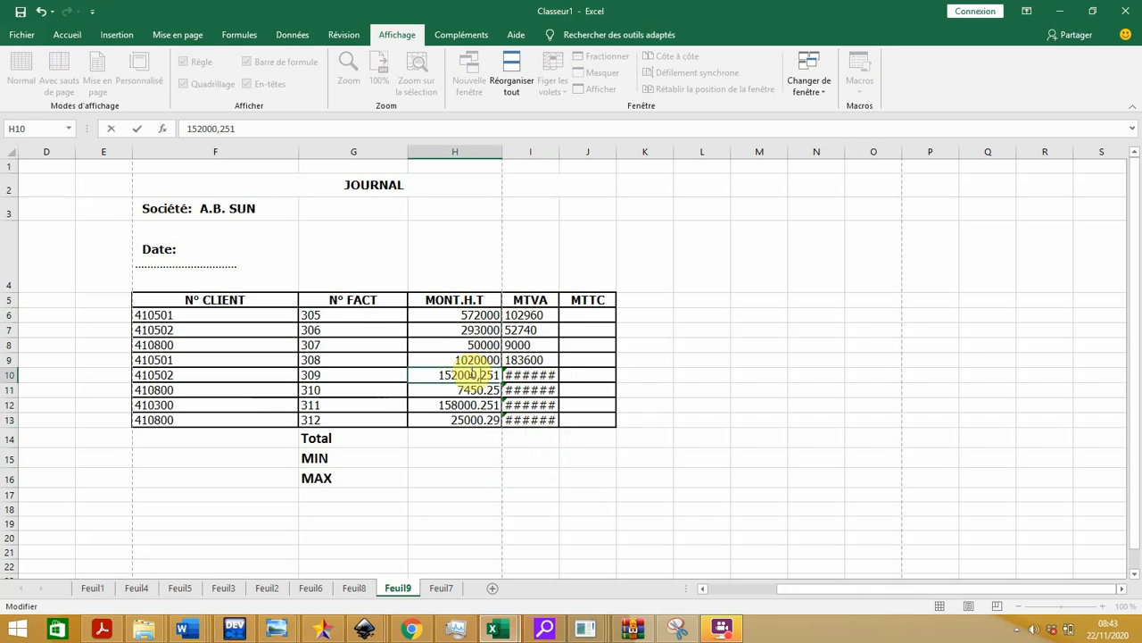
left_click(489, 390)
double_click(489, 390)
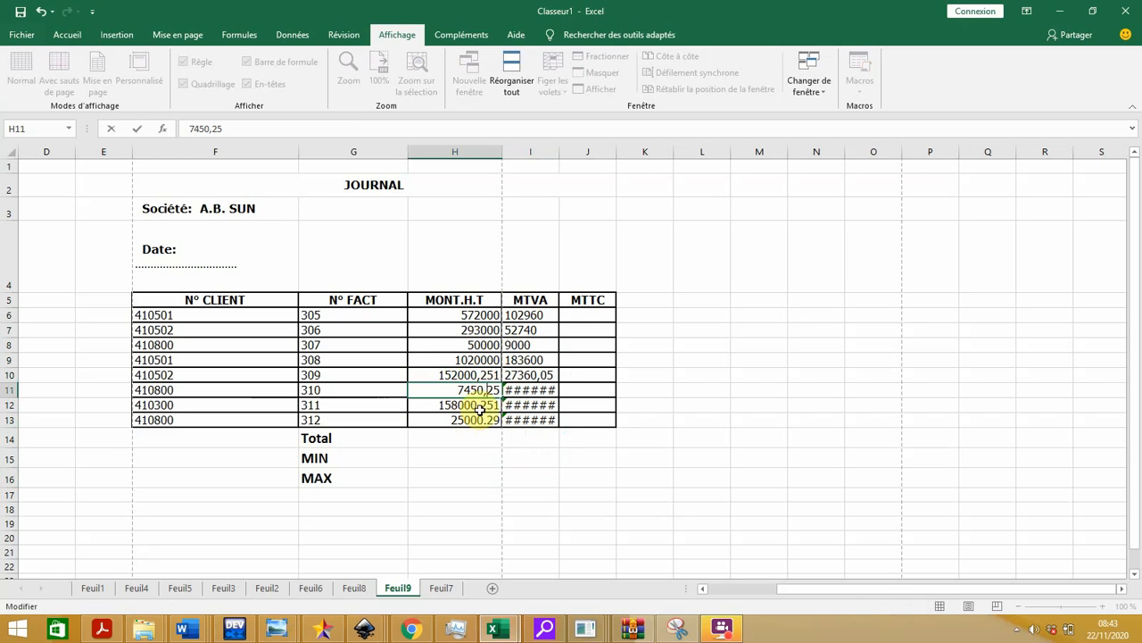
- Correct the MONT.H.T amounts in H12 and H13 to 158000,251 and 25000,29 with decimal commas
left_click(482, 405)
double_click(482, 406)
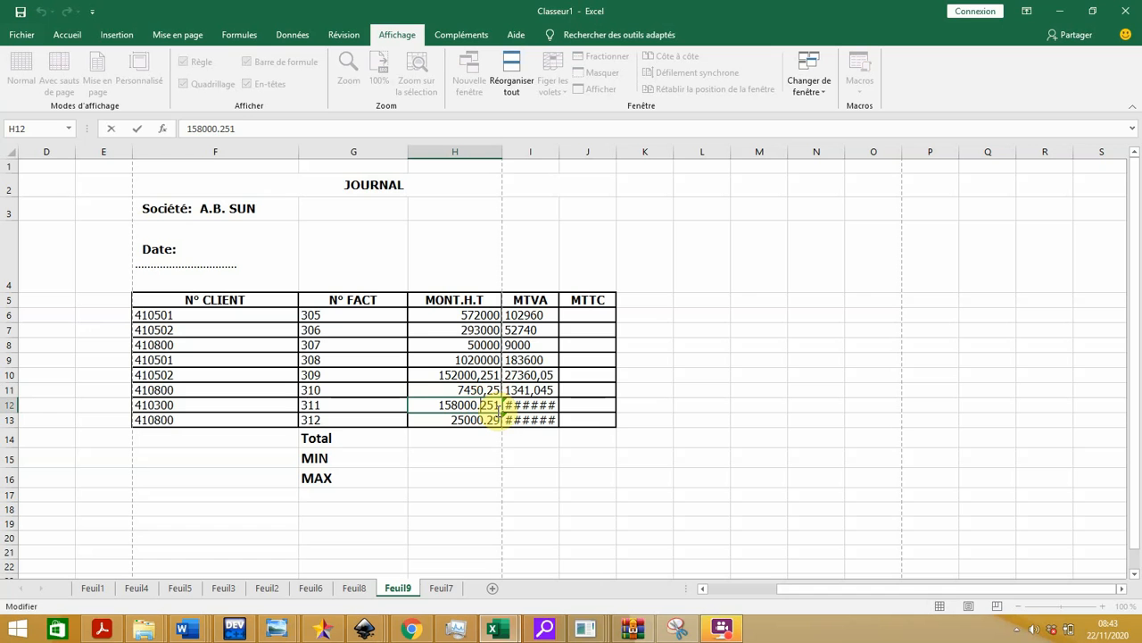
key("Left")
key("Left")
key("Left")
key("BackSpace")
type(",")
left_click(475, 417)
double_click(483, 419)
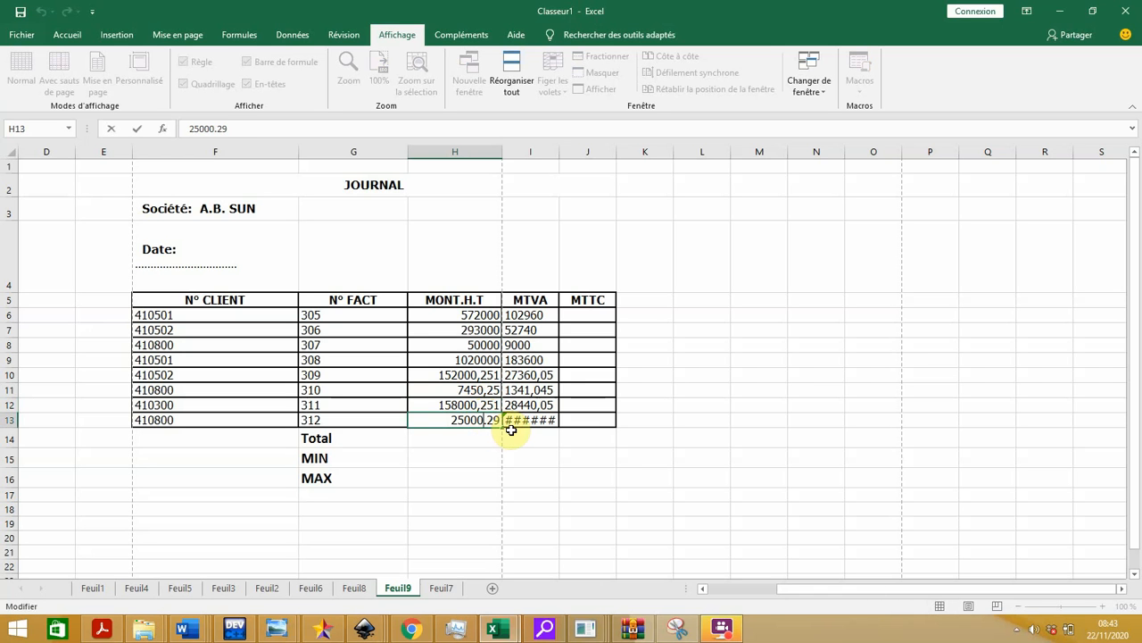
type(",")
key("Delete")
key("Return")
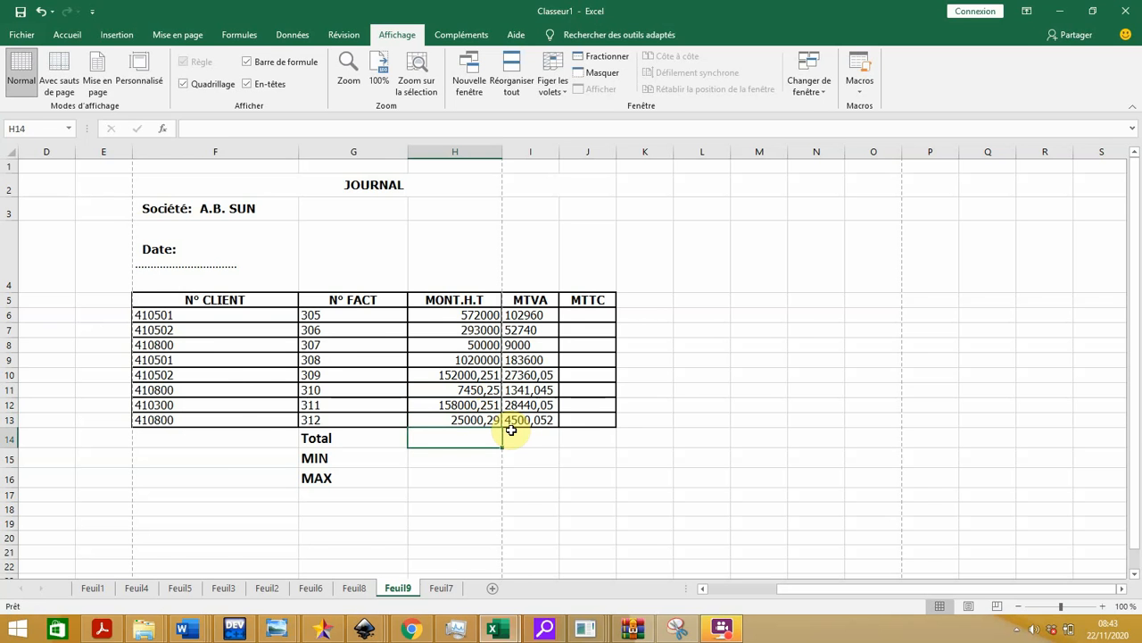
- Switch to the exercise PDF in Acrobat Reader and read the MTTC task and the remaining tasks
left_click(102, 629)
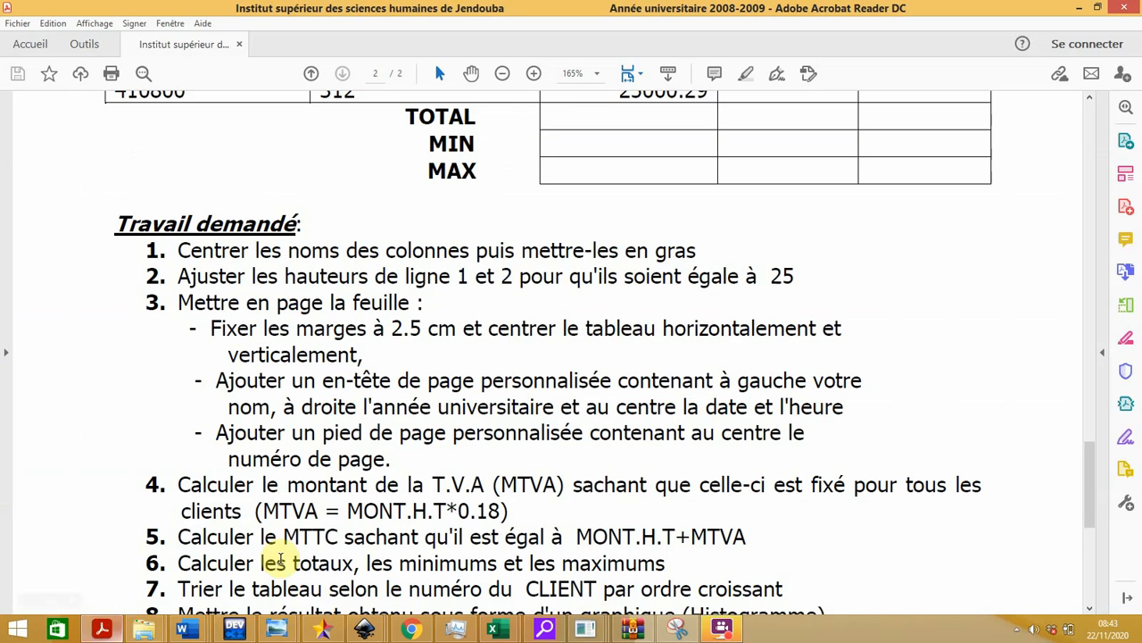
scroll(308, 518, "down", 1)
scroll(308, 529, "down", 2)
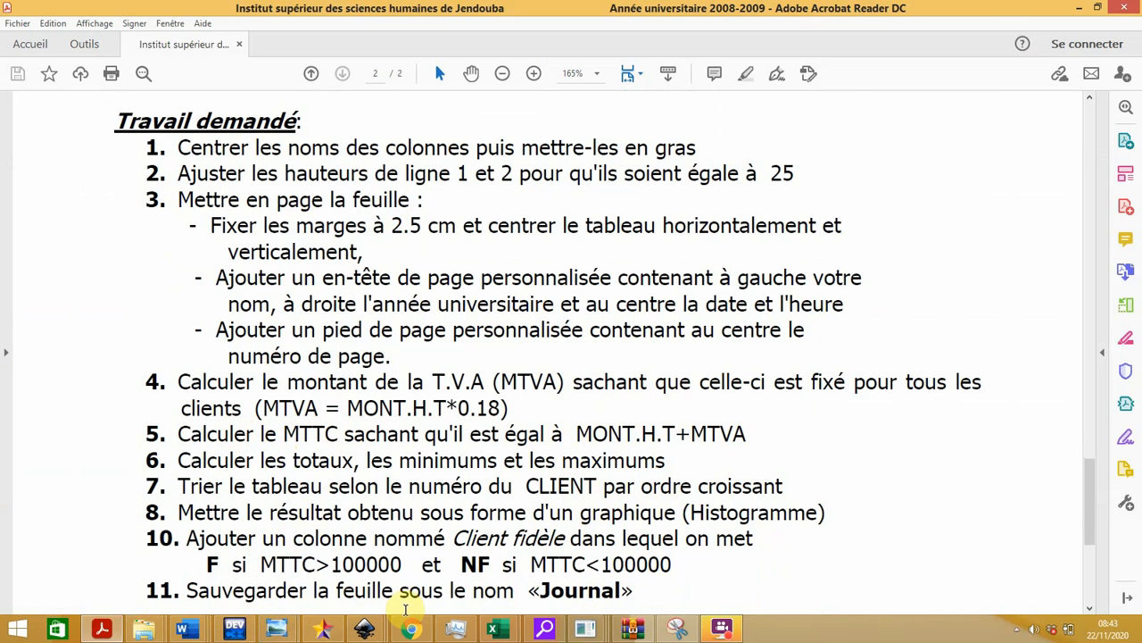
- Return to Classeur1 in Excel and calculate MTTC with =H6+I6 in J6, filled down to J13
left_click(492, 630)
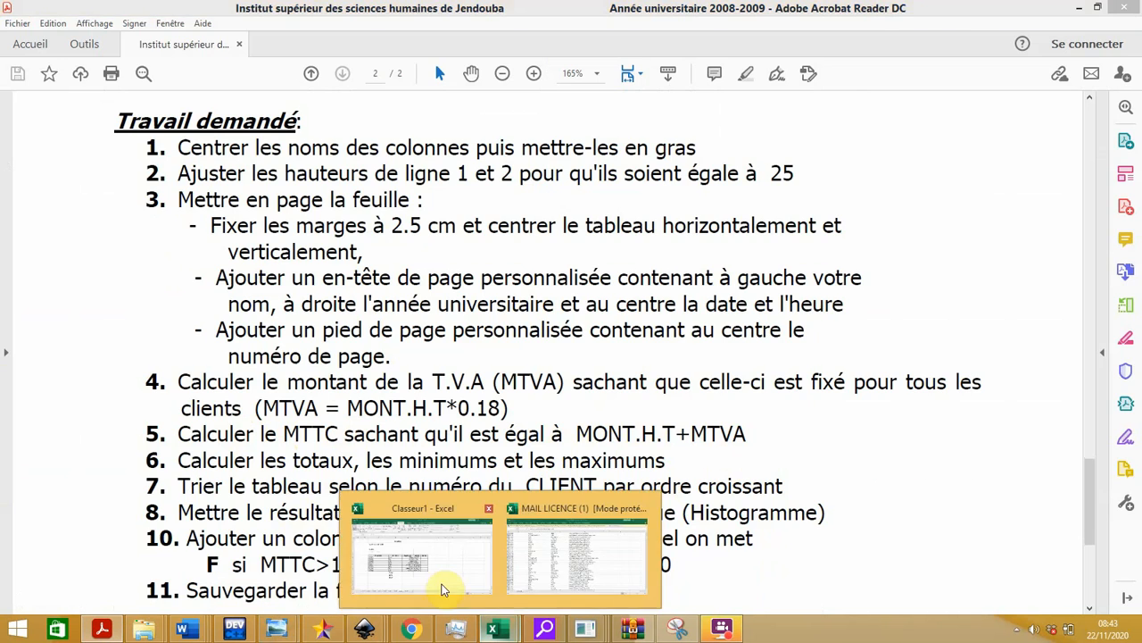
left_click(446, 591)
left_click(570, 304)
double_click(576, 316)
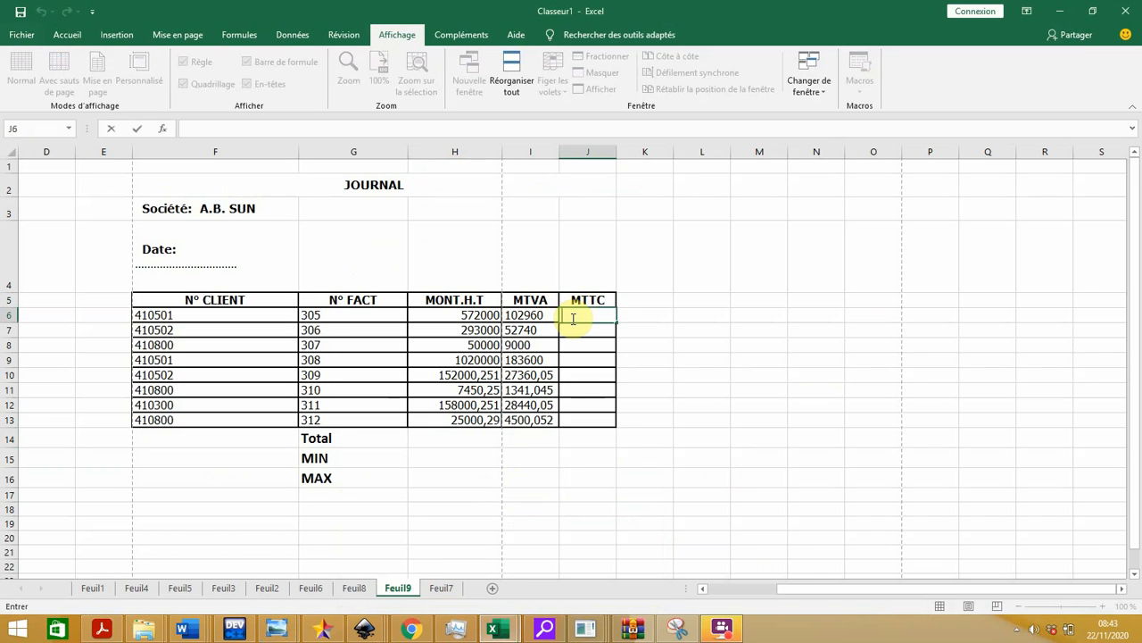
type("=")
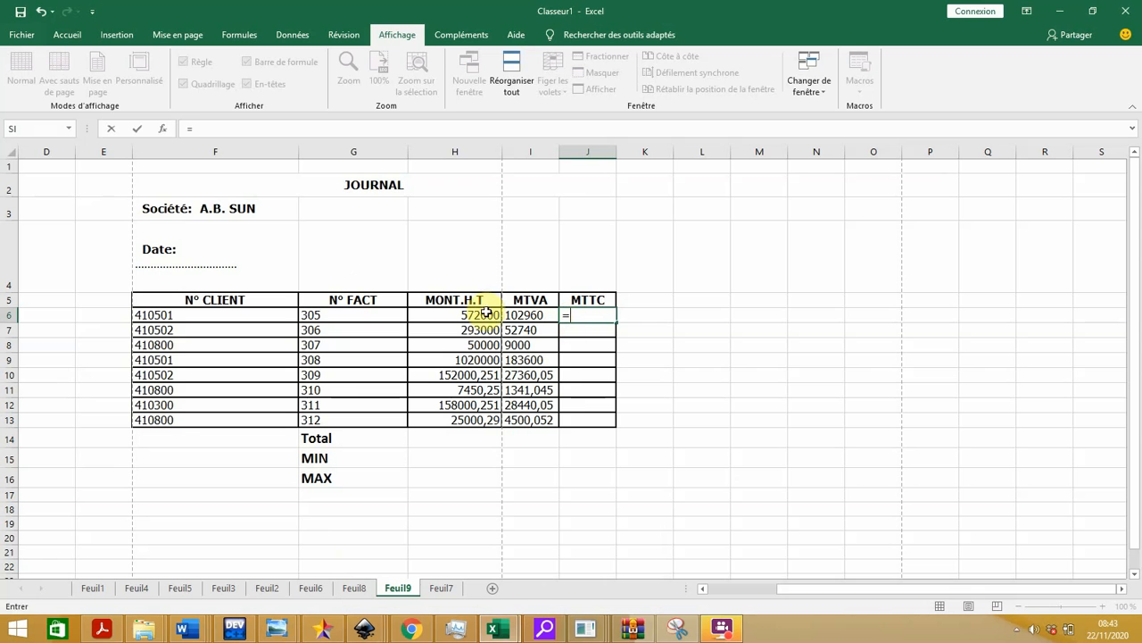
left_click(490, 315)
type("+")
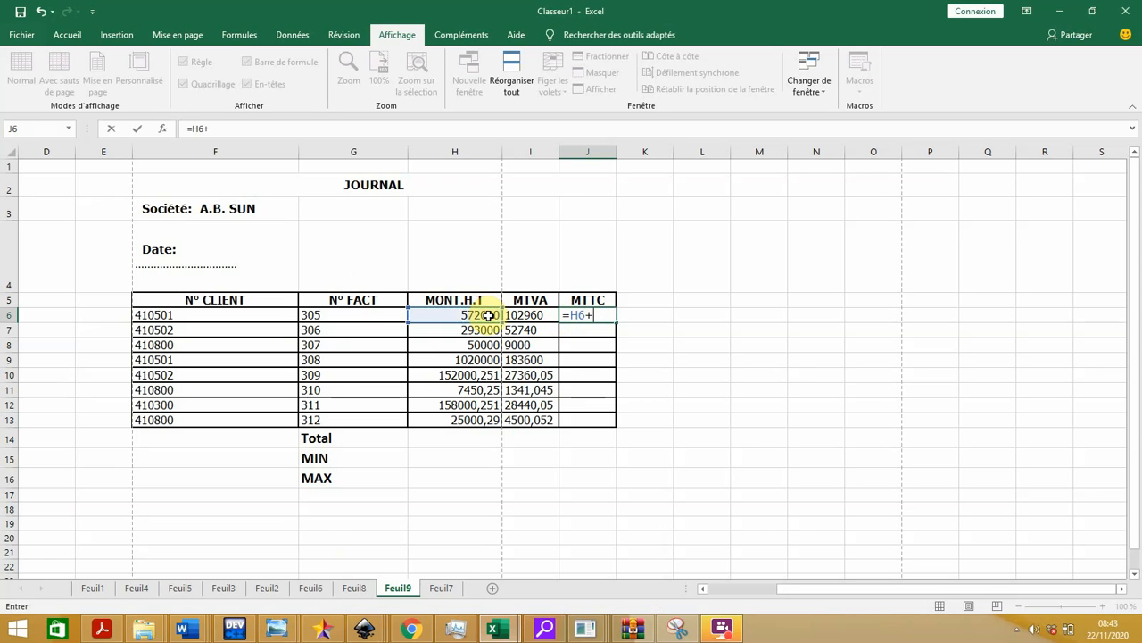
left_click(529, 316)
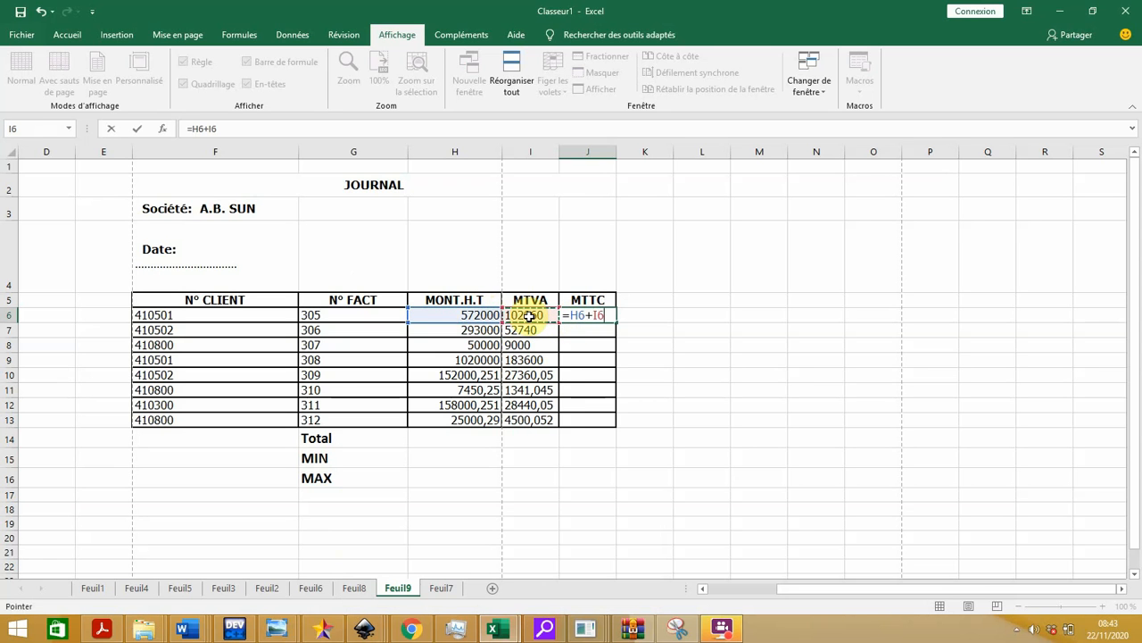
key("Return")
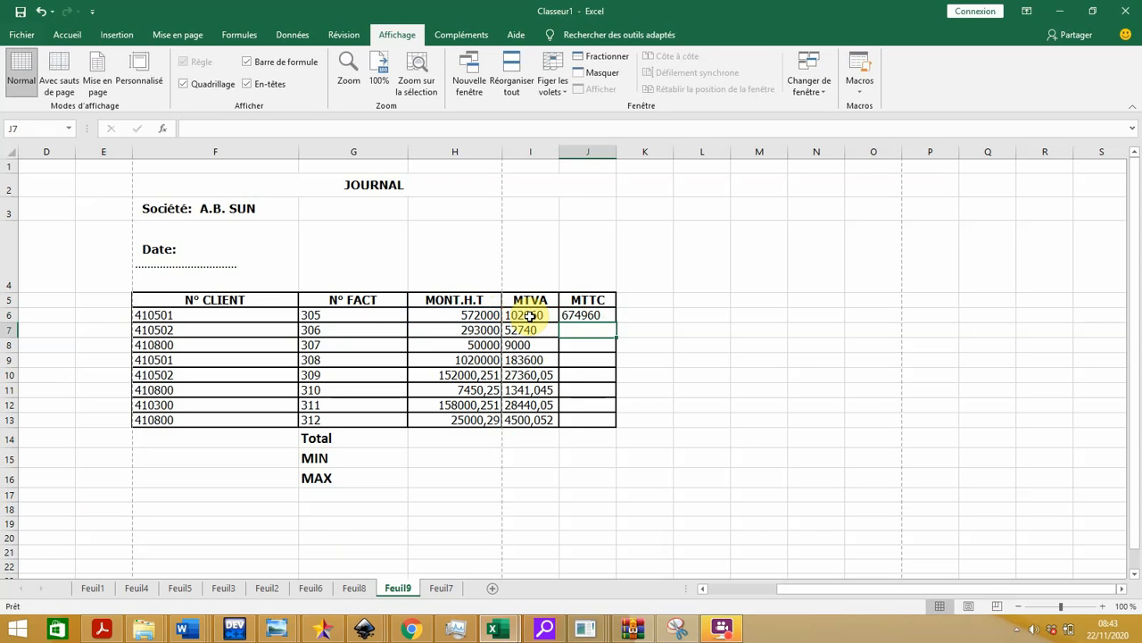
left_click(610, 315)
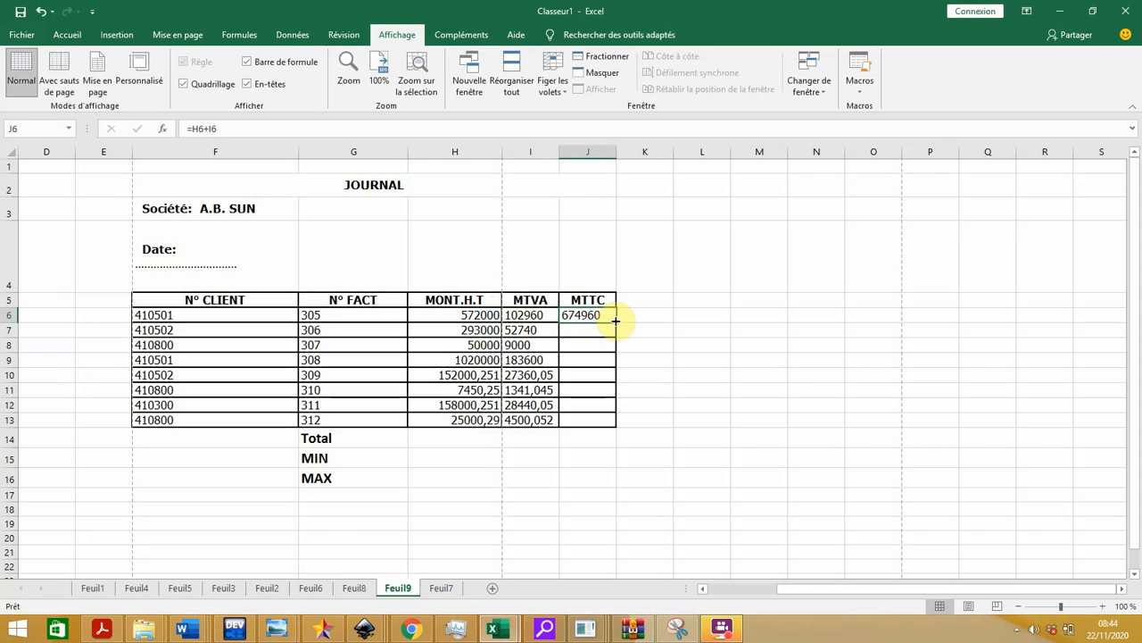
left_click_drag(615, 321, 594, 431)
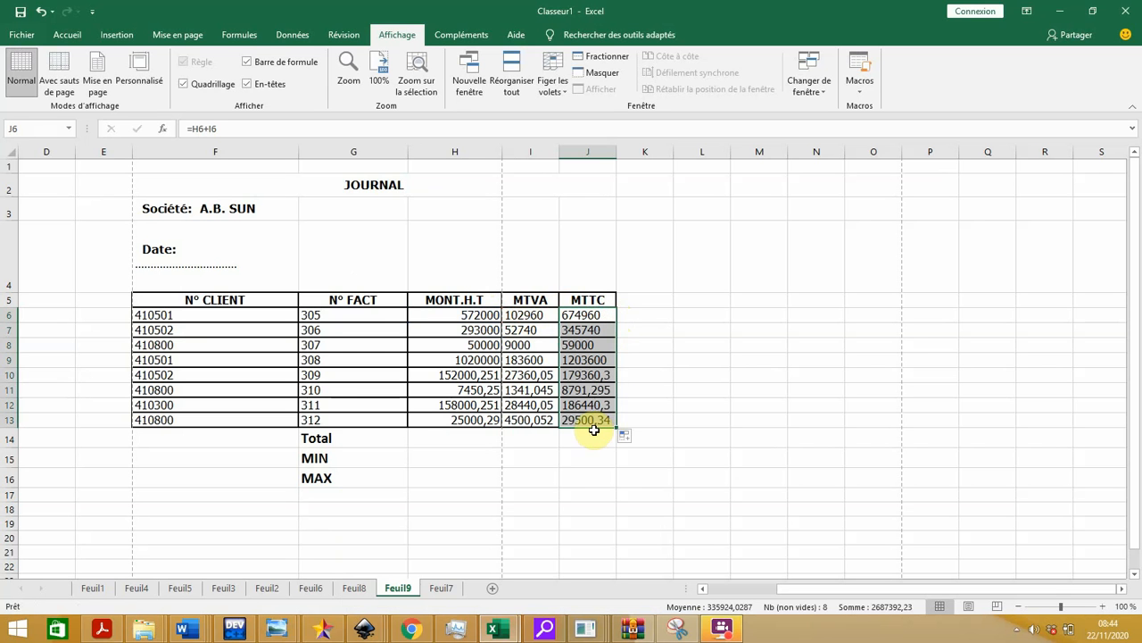
- Read the totals, minimums and maximums task in the exercise PDF in Acrobat Reader and return to Classeur1 in Excel
left_click(122, 628)
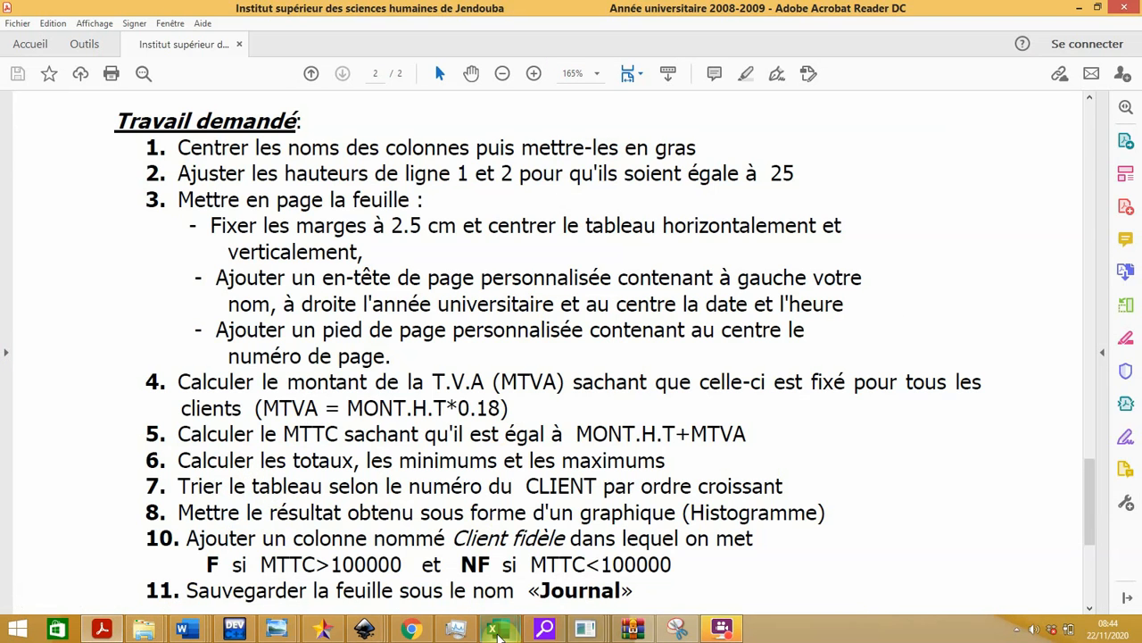
mouse_move(498, 634)
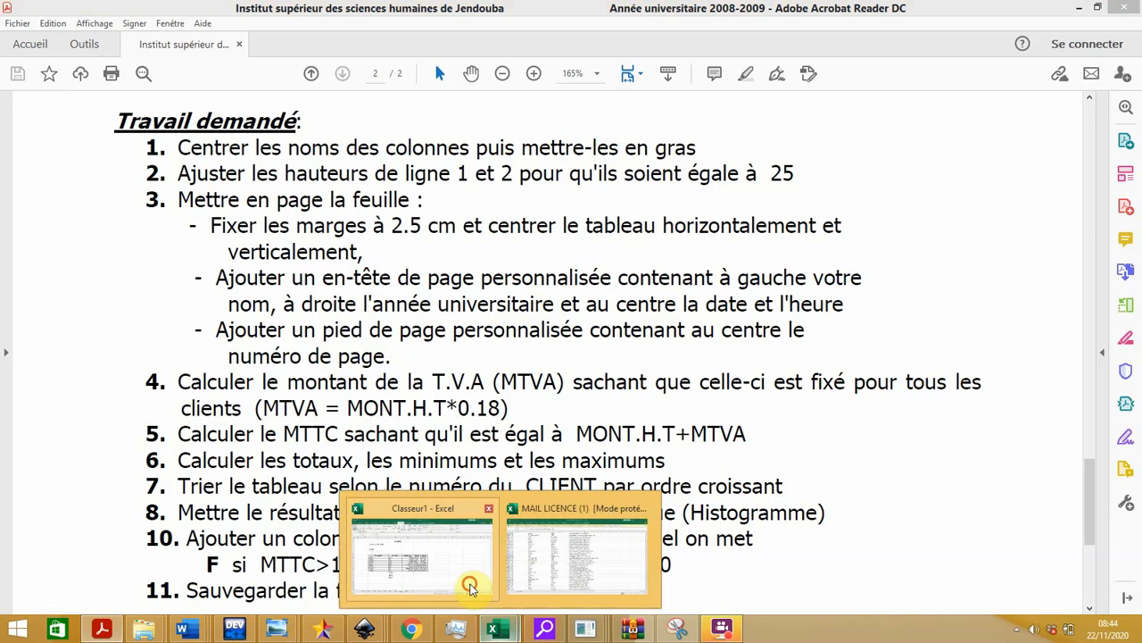
left_click(467, 580)
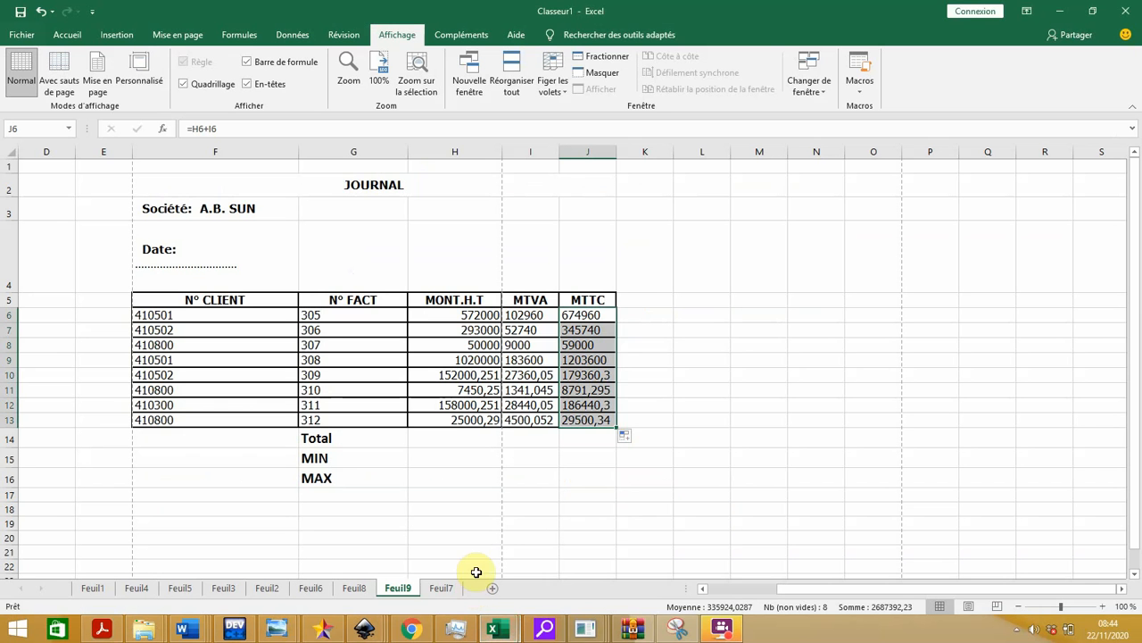
left_click(455, 444)
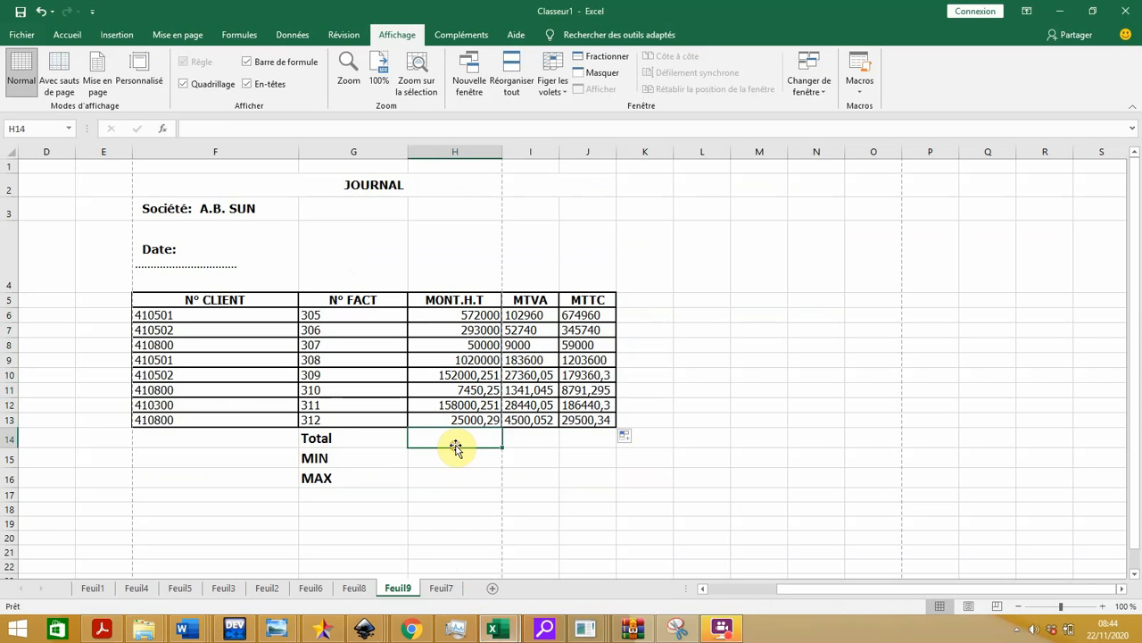
double_click(453, 441)
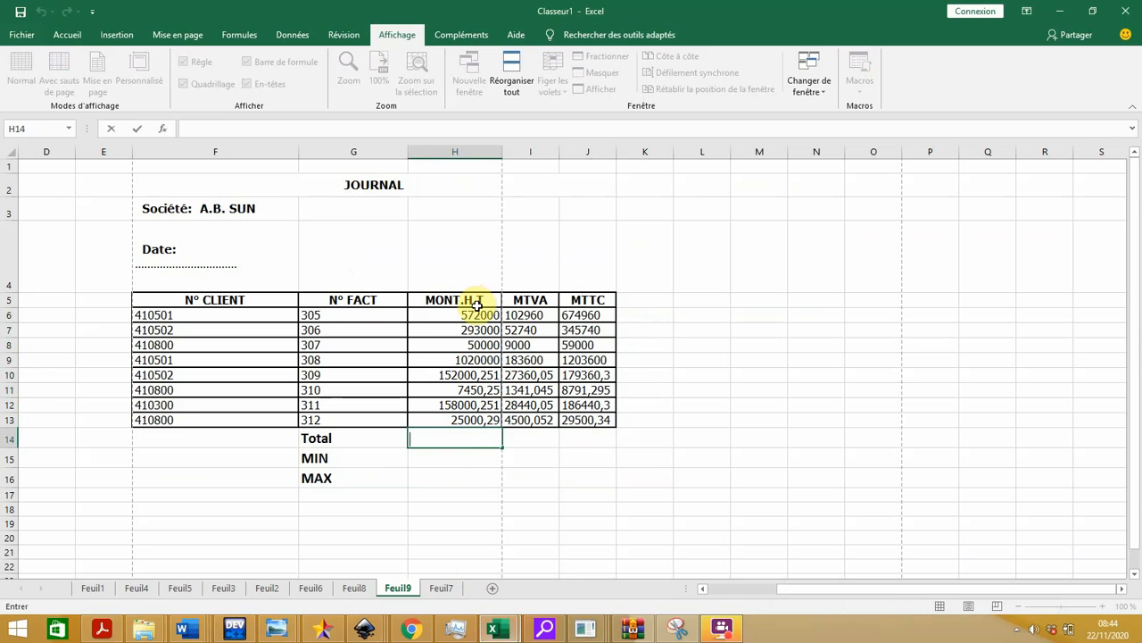
left_click(482, 405)
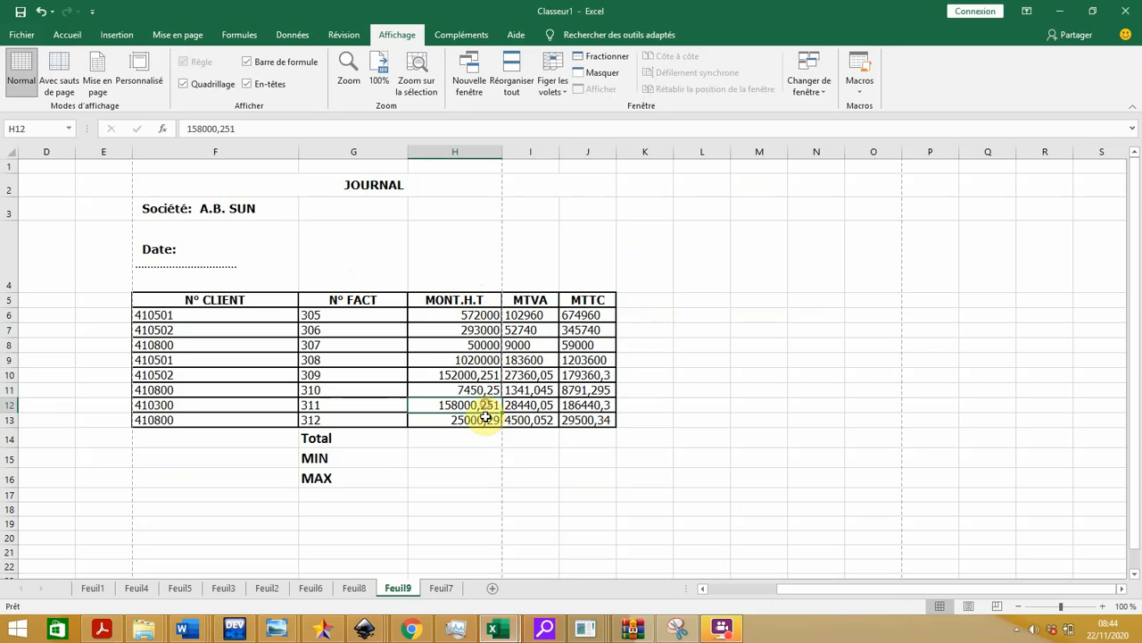
left_click(453, 316)
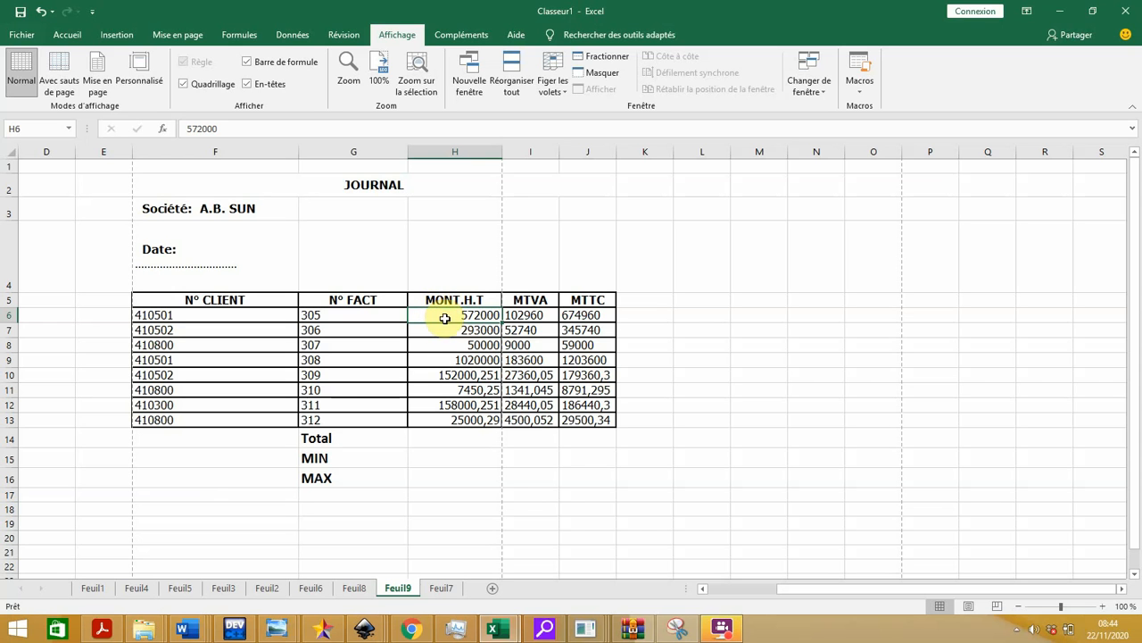
- Calculate the MONT.H.T total in H14 with =somme(H6:H13)
left_click(451, 441)
double_click(453, 440)
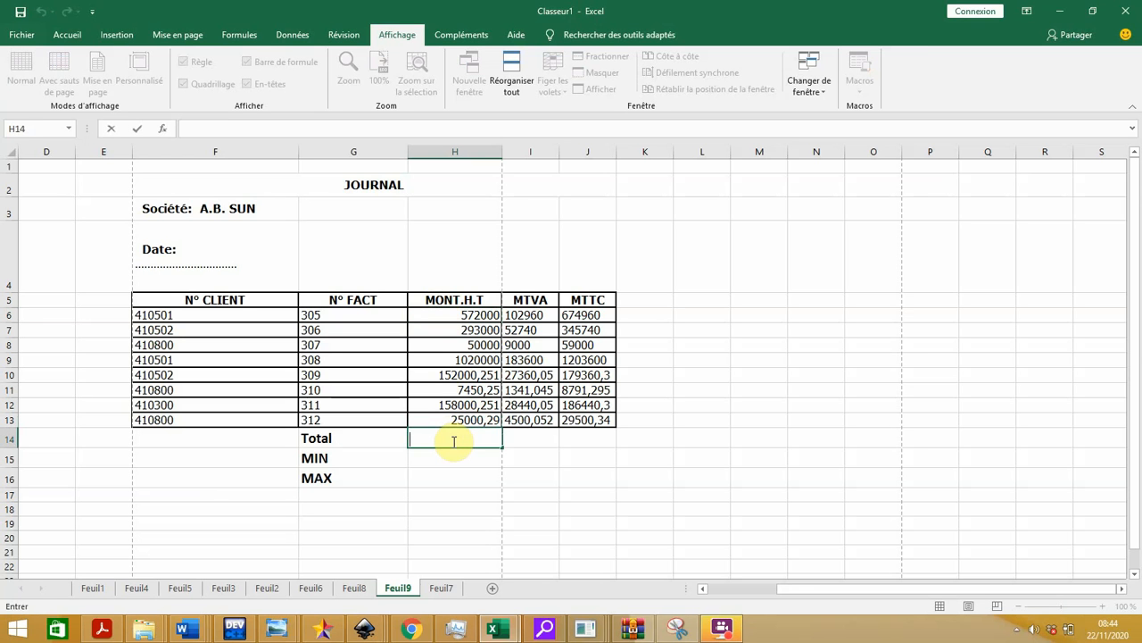
type("=s")
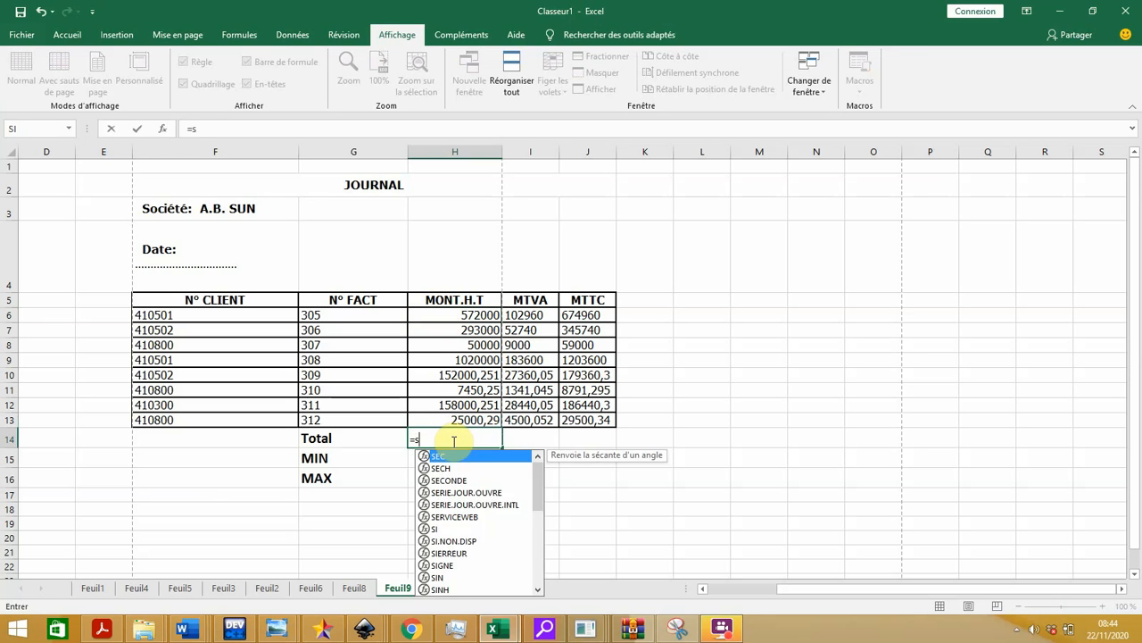
type("omme(")
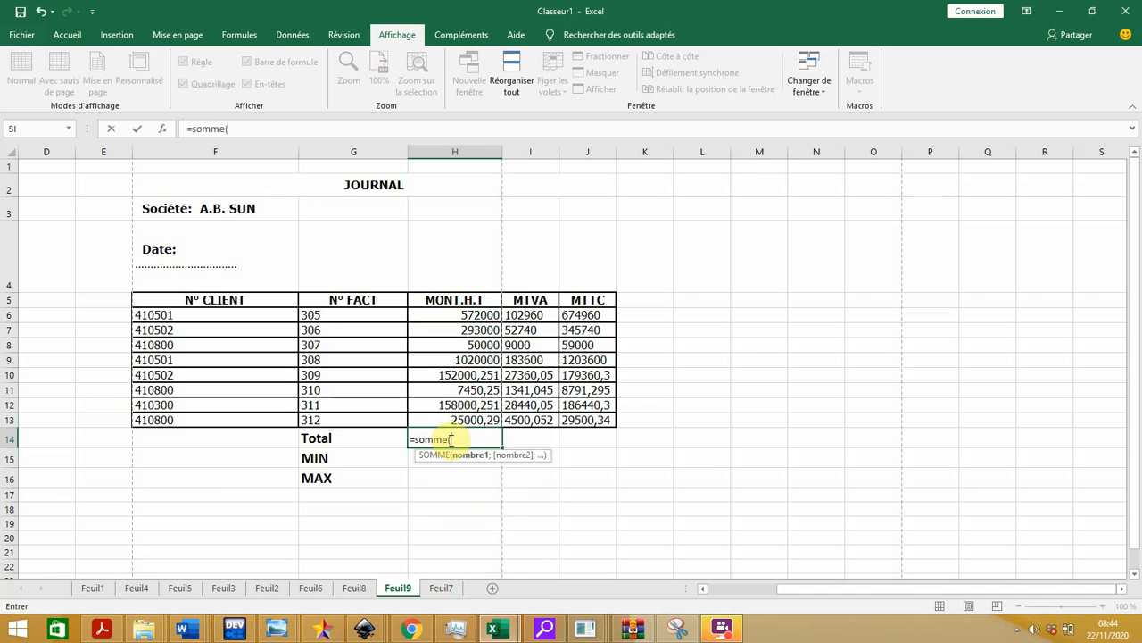
left_click_drag(482, 316, 492, 421)
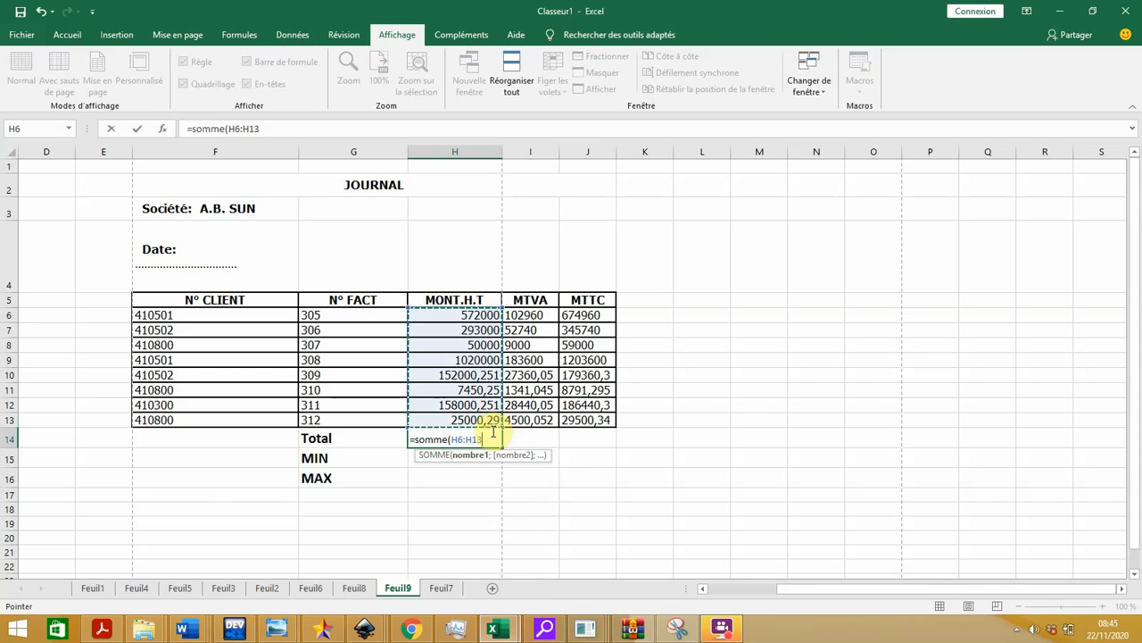
type(")")
key("Return")
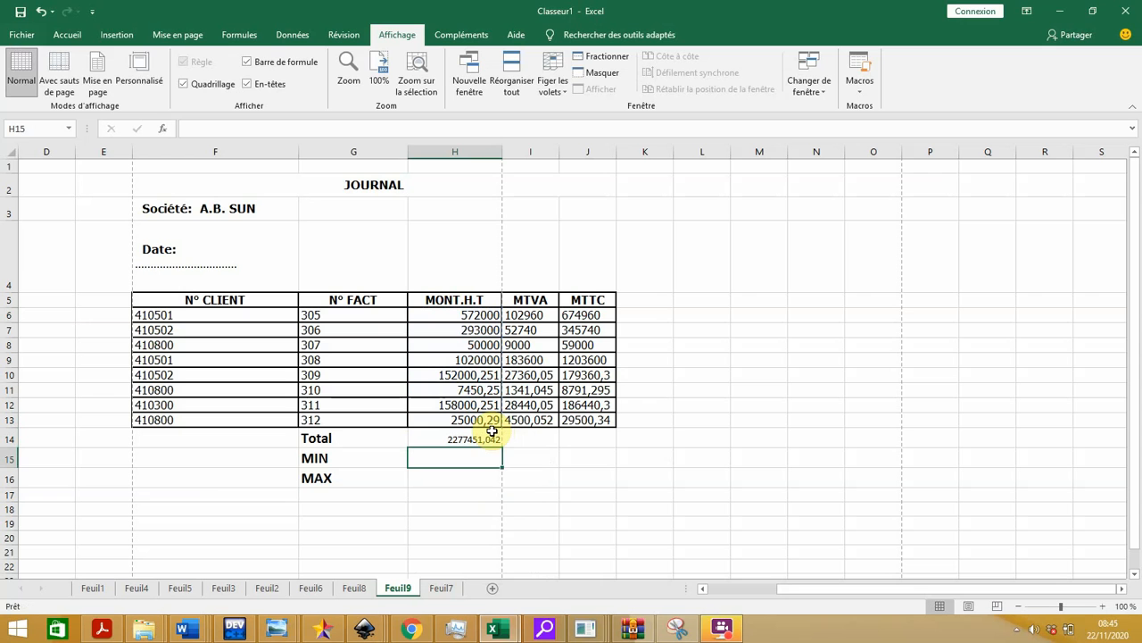
- Enter the range reference =I6:I13 in the MTVA total cell I14
double_click(532, 443)
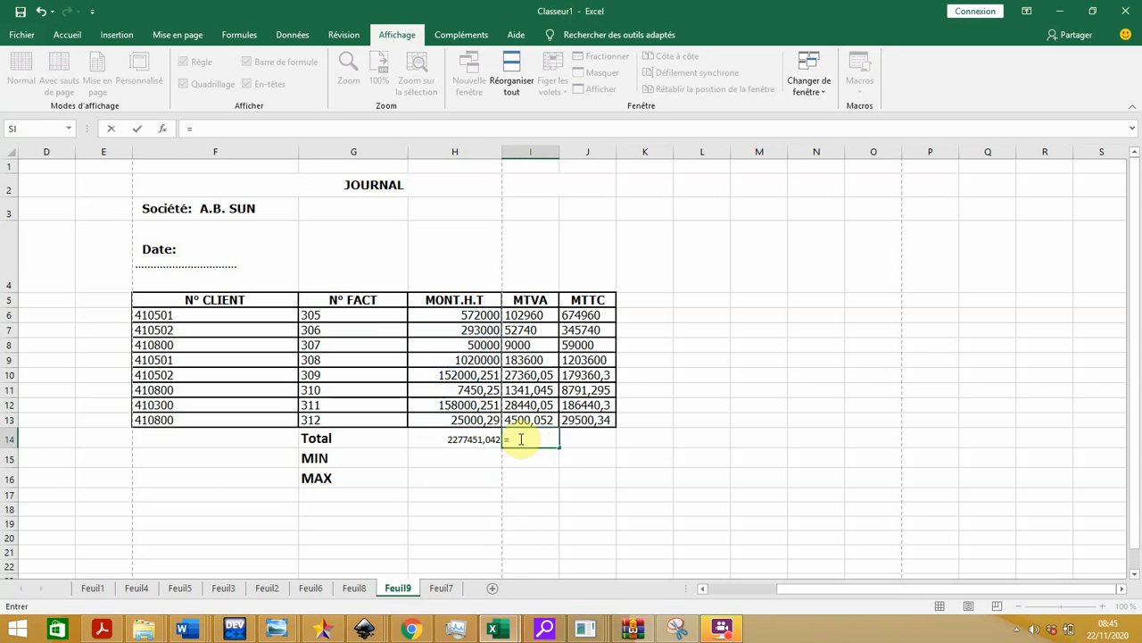
left_click(517, 317)
left_click_drag(518, 317, 523, 419)
key("Return")
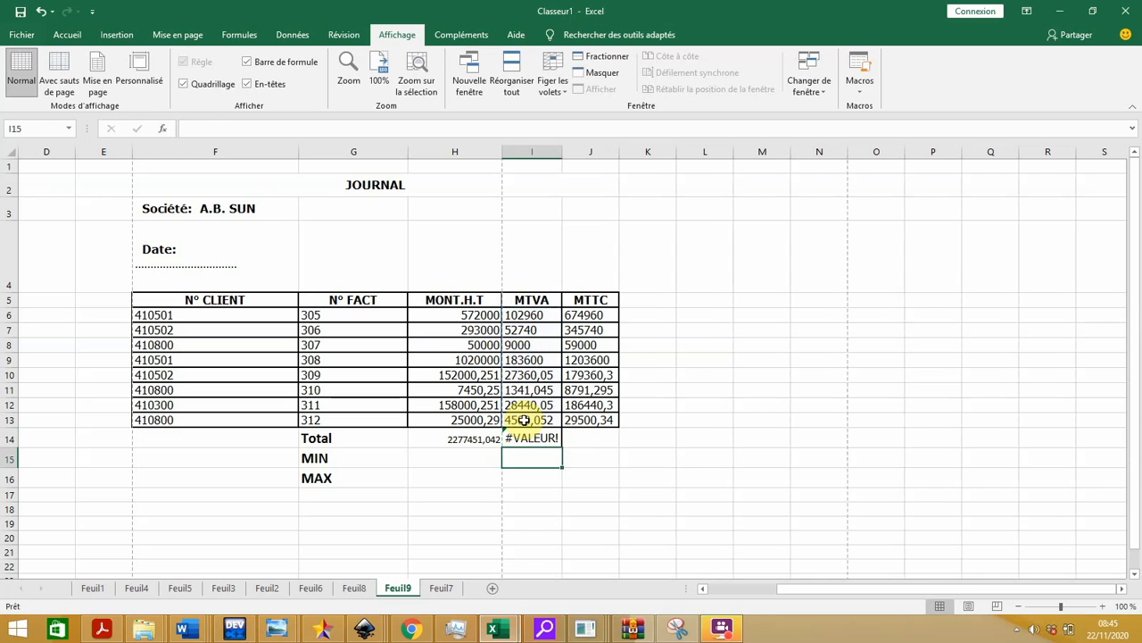
- Correct the MTVA total formula in I14 by adding the SOMME function around the range I6:I13
double_click(527, 439)
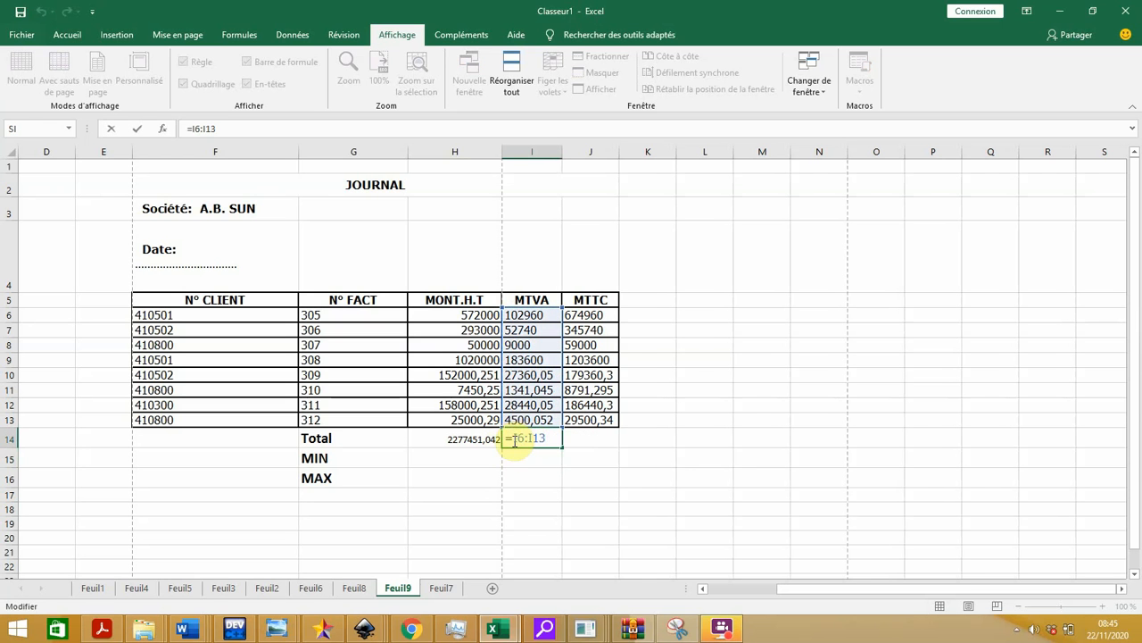
type("somme")
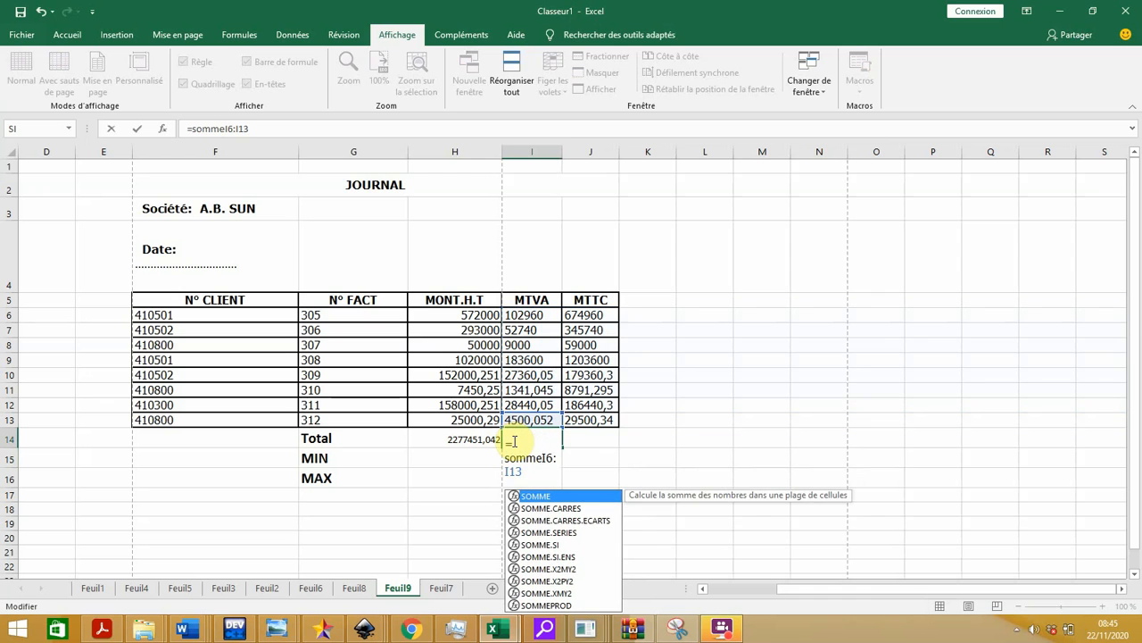
type("(")
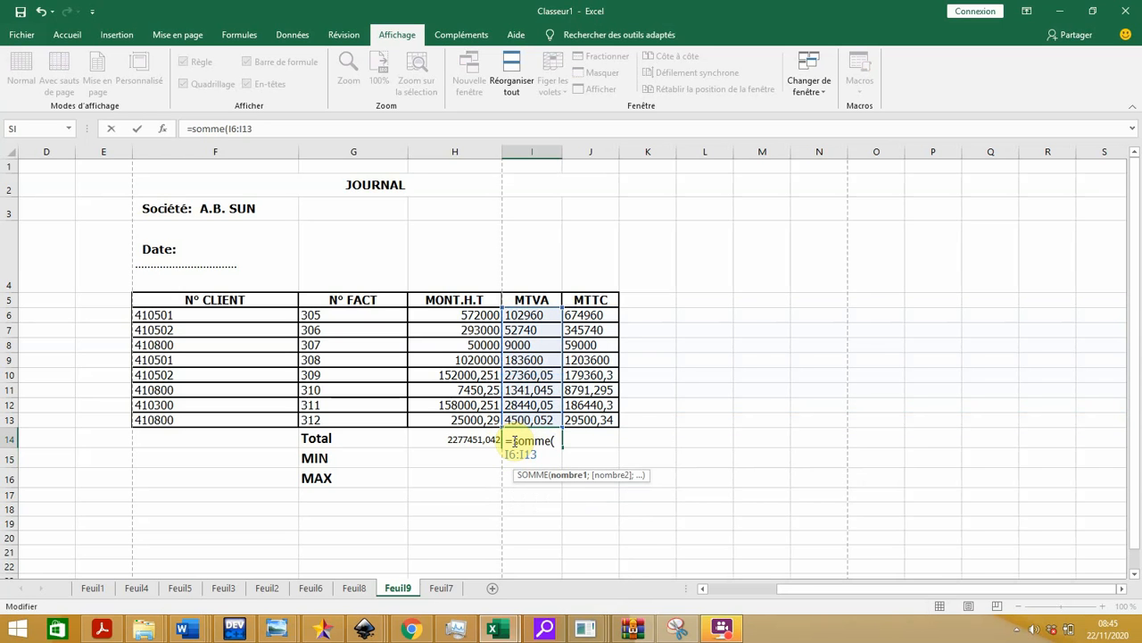
key("Return")
- Calculate the MTTC total in J14 by summing J6:J13 with the SOMME function
double_click(590, 439)
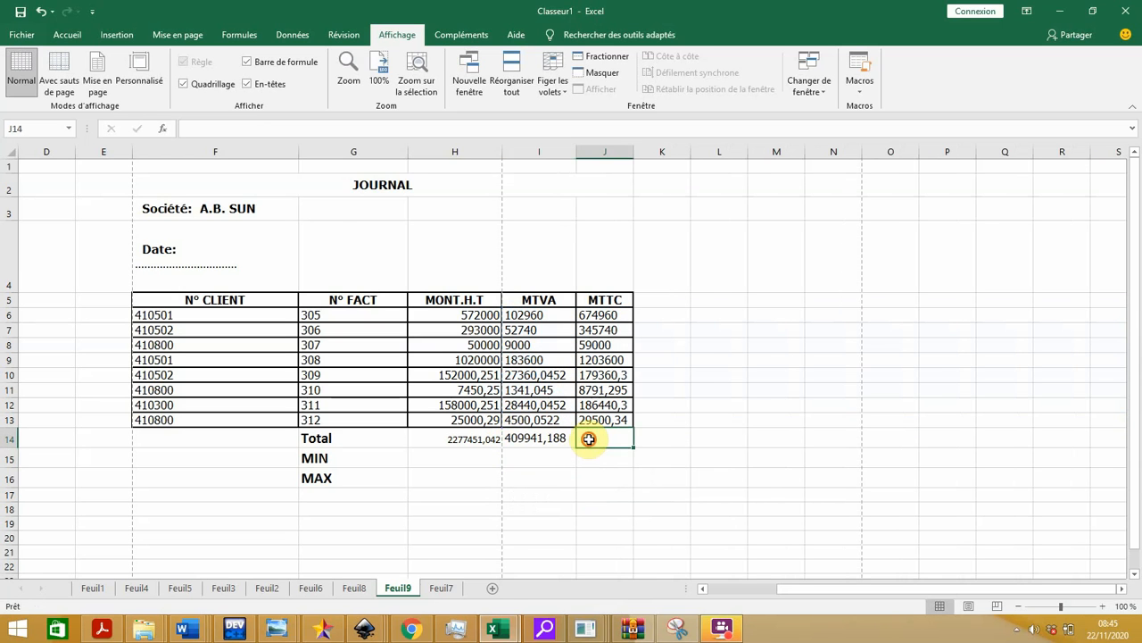
type("=so")
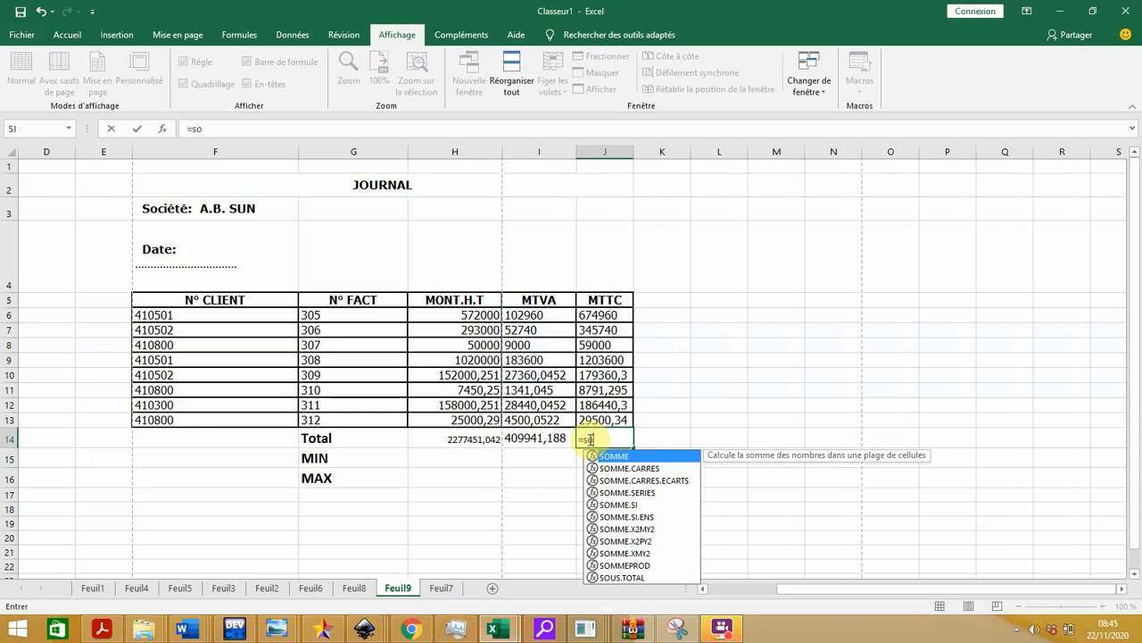
type("mme")
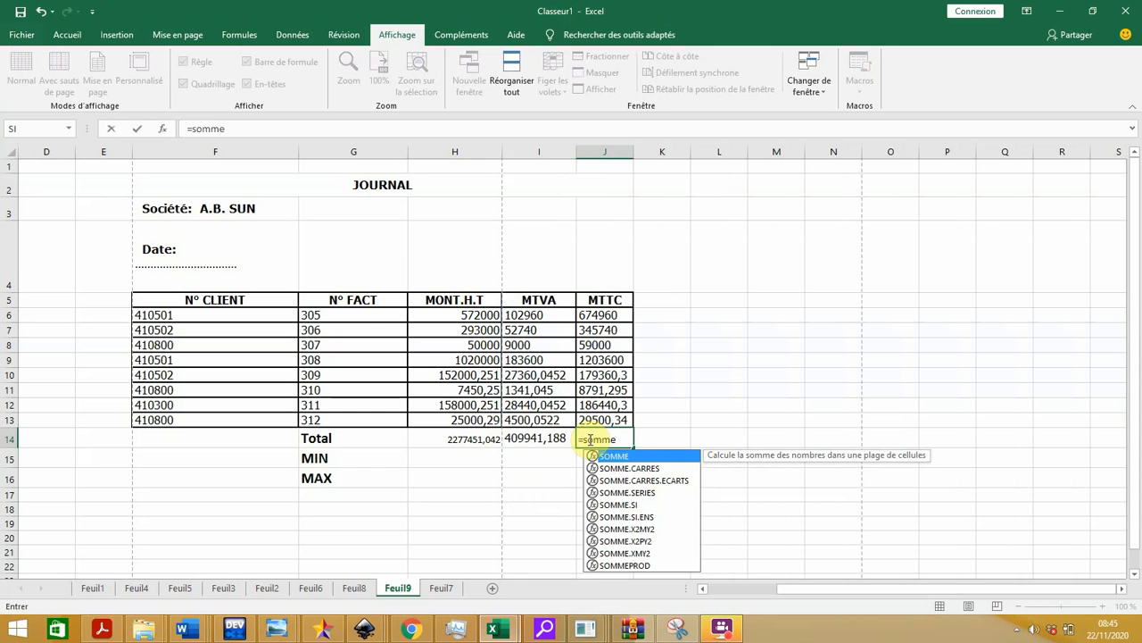
type("(")
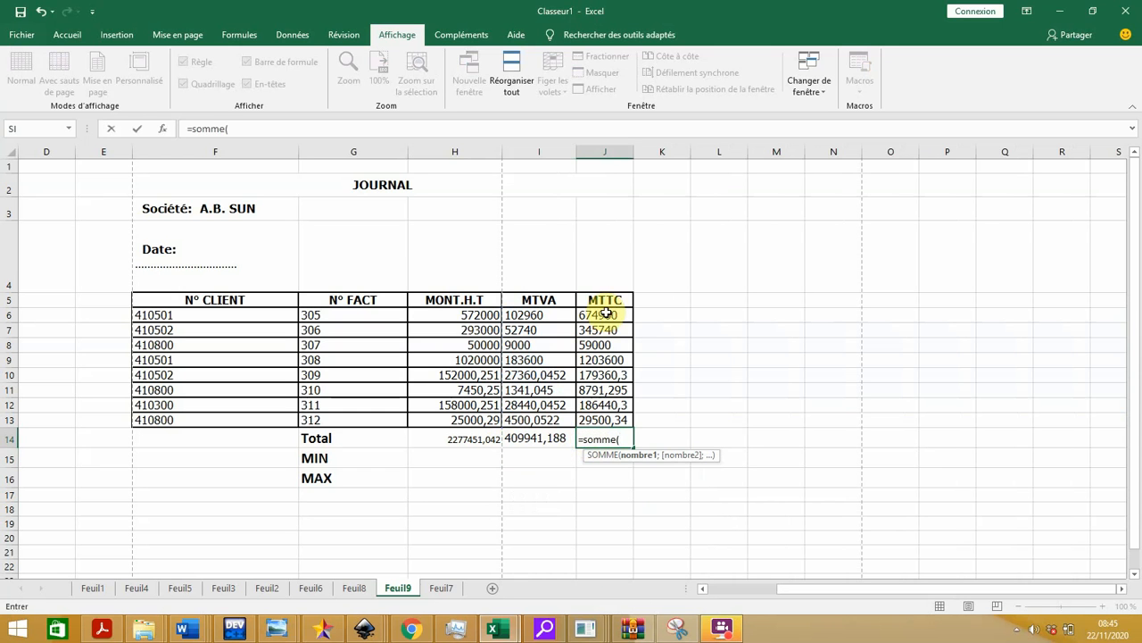
left_click_drag(604, 312, 625, 420)
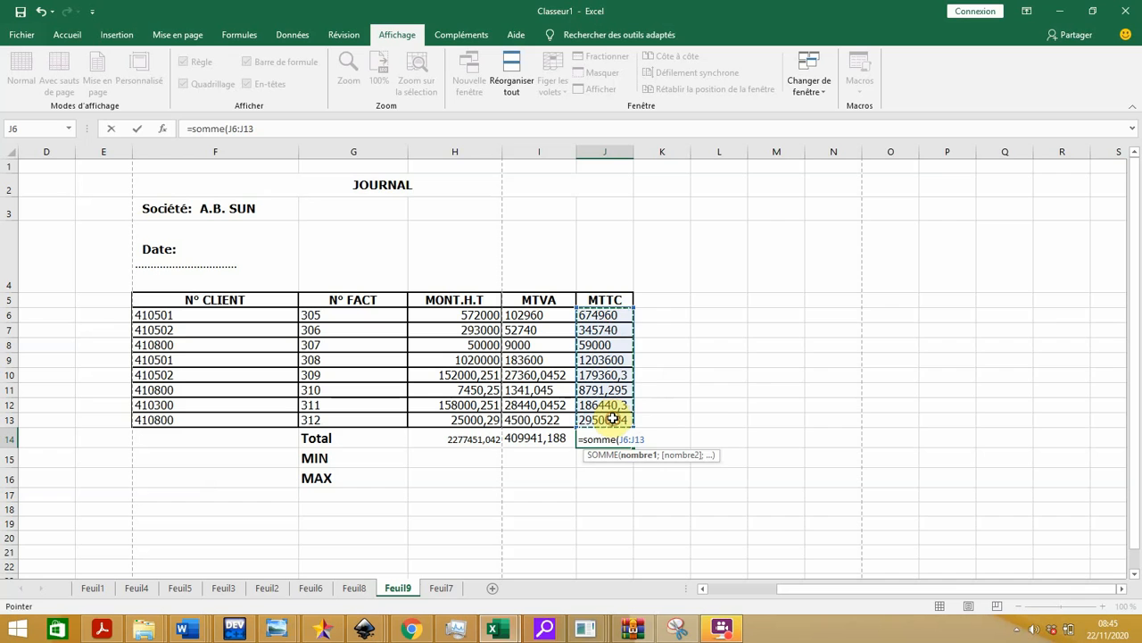
key("Return")
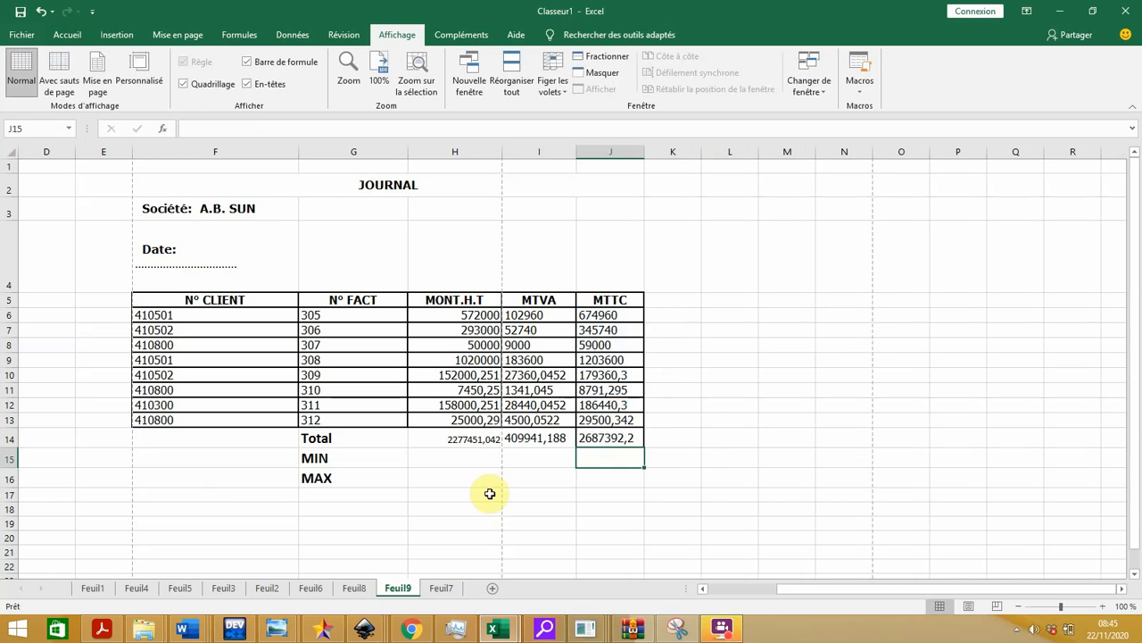
- Calculate the minimum MONT.H.T amount in H15 with =min(H6:H13)
left_click(450, 457)
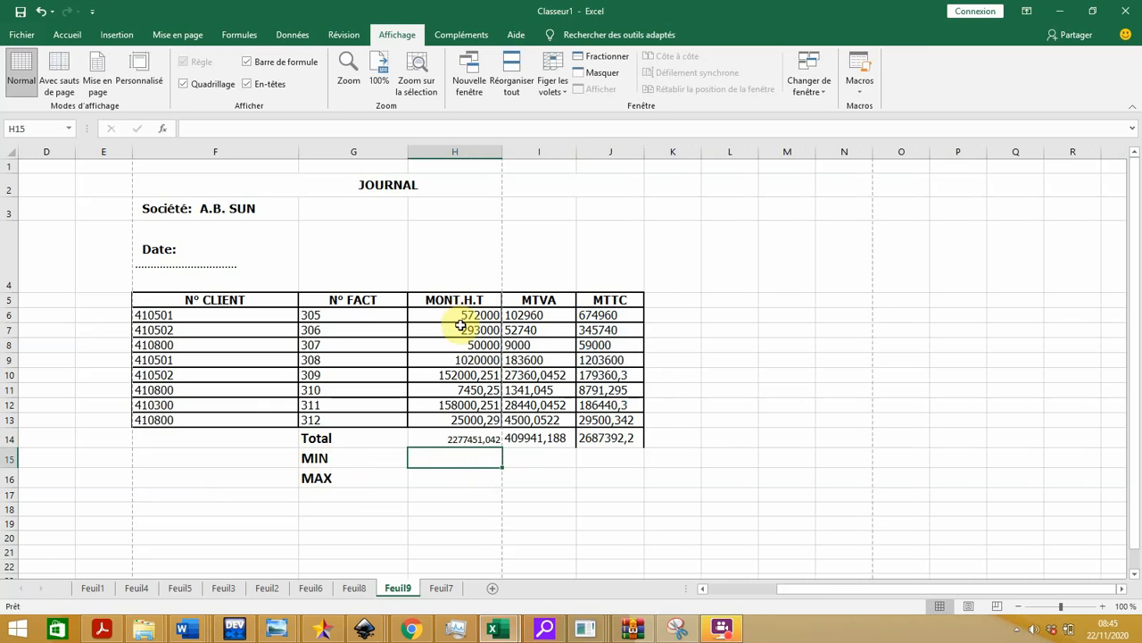
double_click(438, 461)
type("=m")
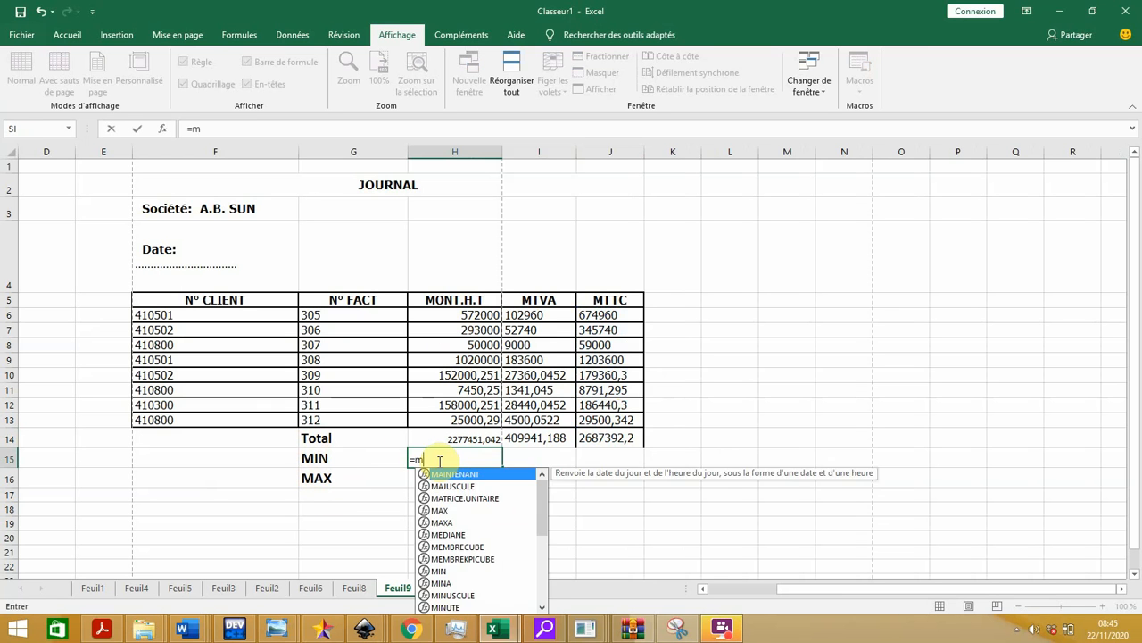
type("in(")
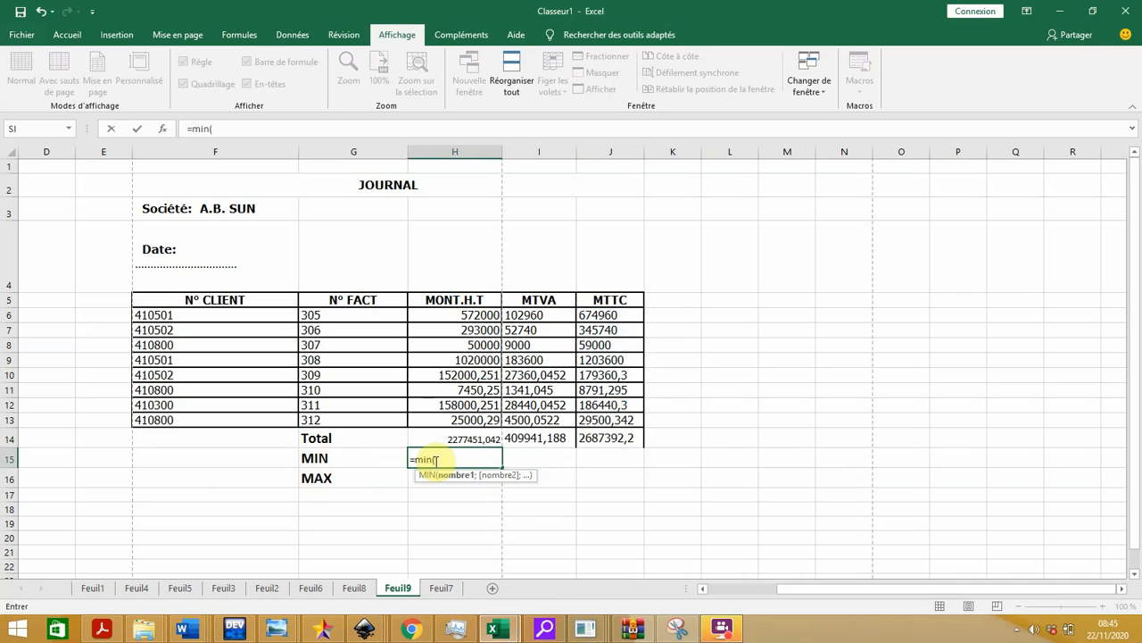
left_click_drag(459, 319, 452, 420)
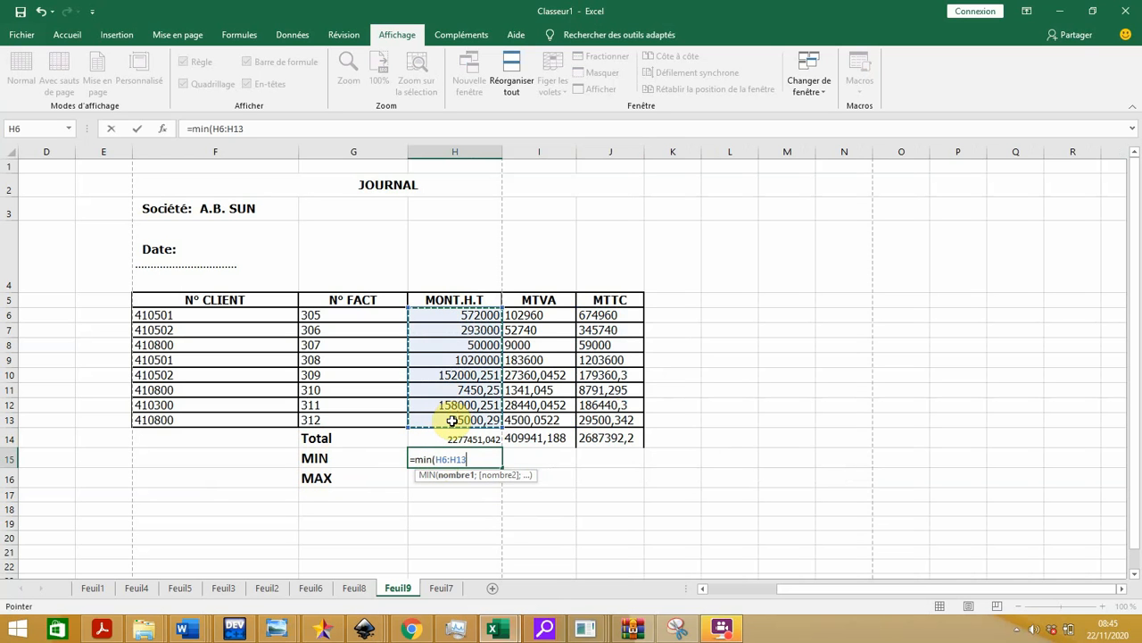
type(")")
key("Return")
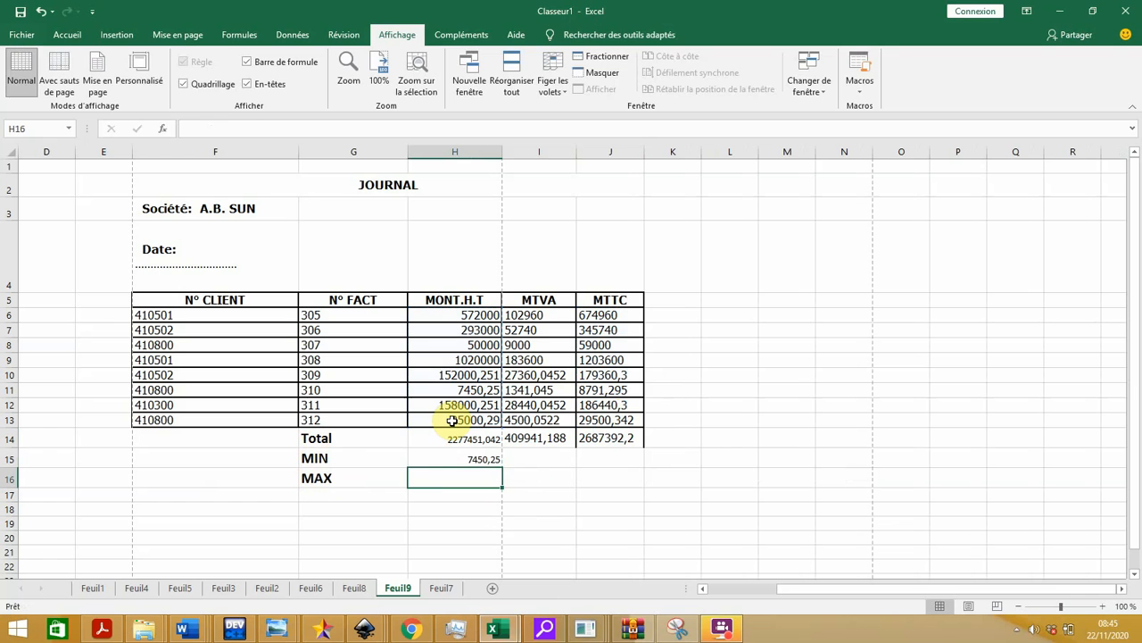
- Calculate the maximum MONT.H.T amount in H16 with the MAX function over H6:H13
double_click(422, 477)
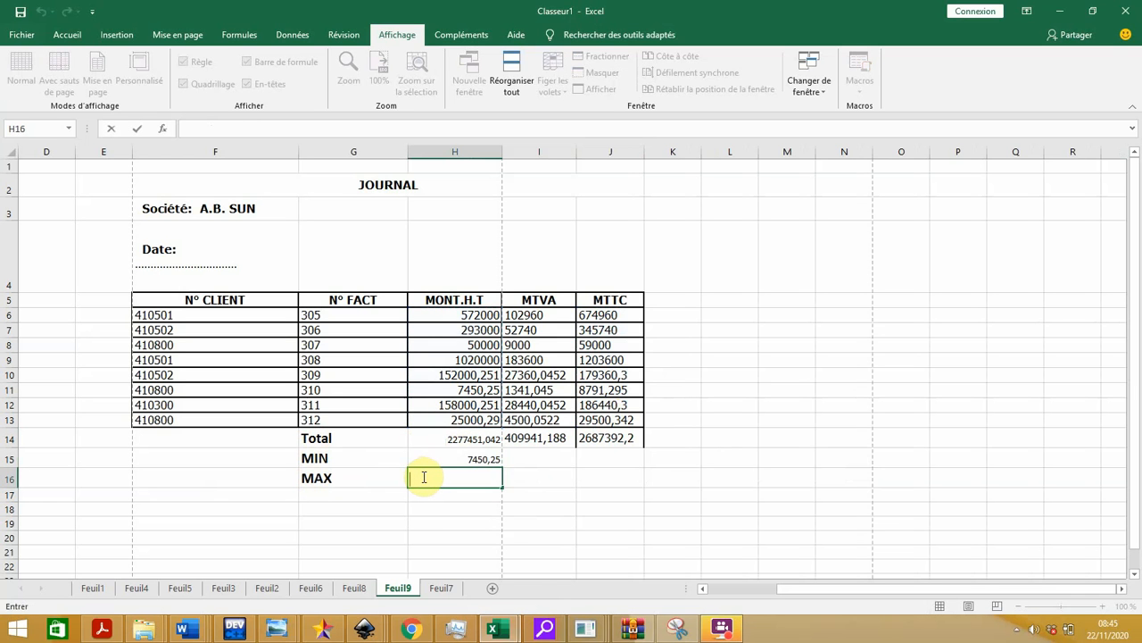
type("=m")
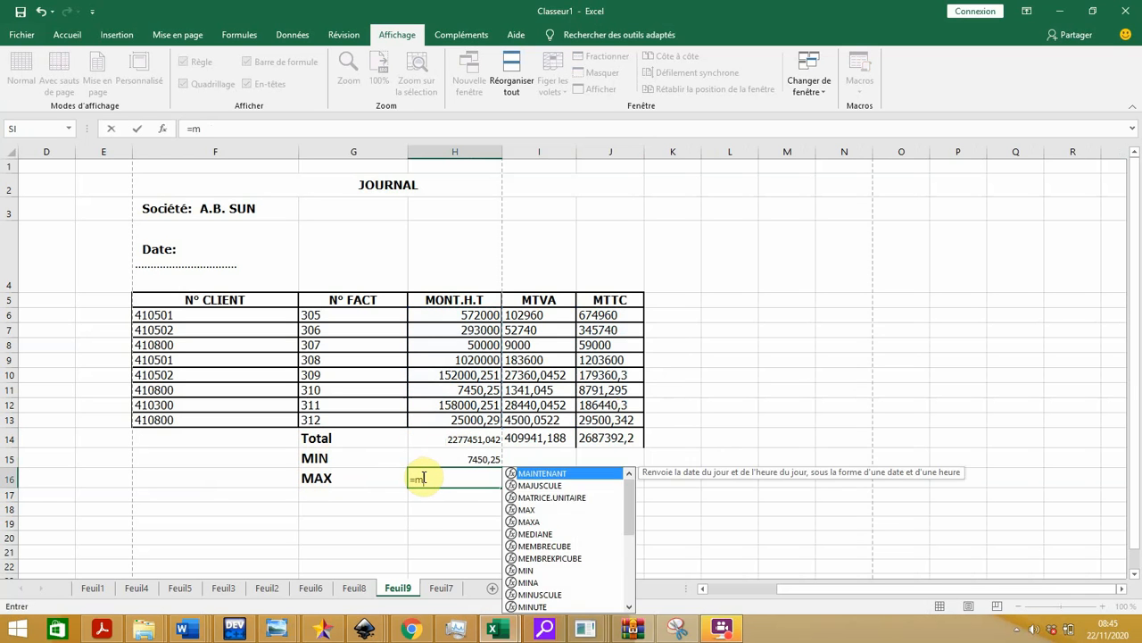
type("ax(")
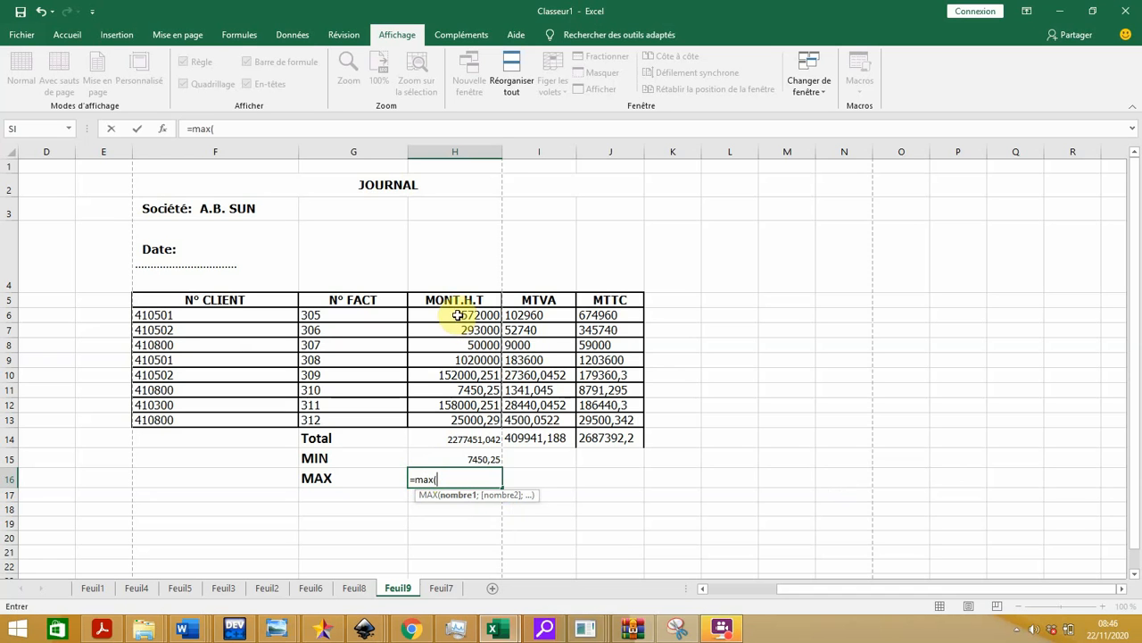
left_click_drag(457, 315, 473, 421)
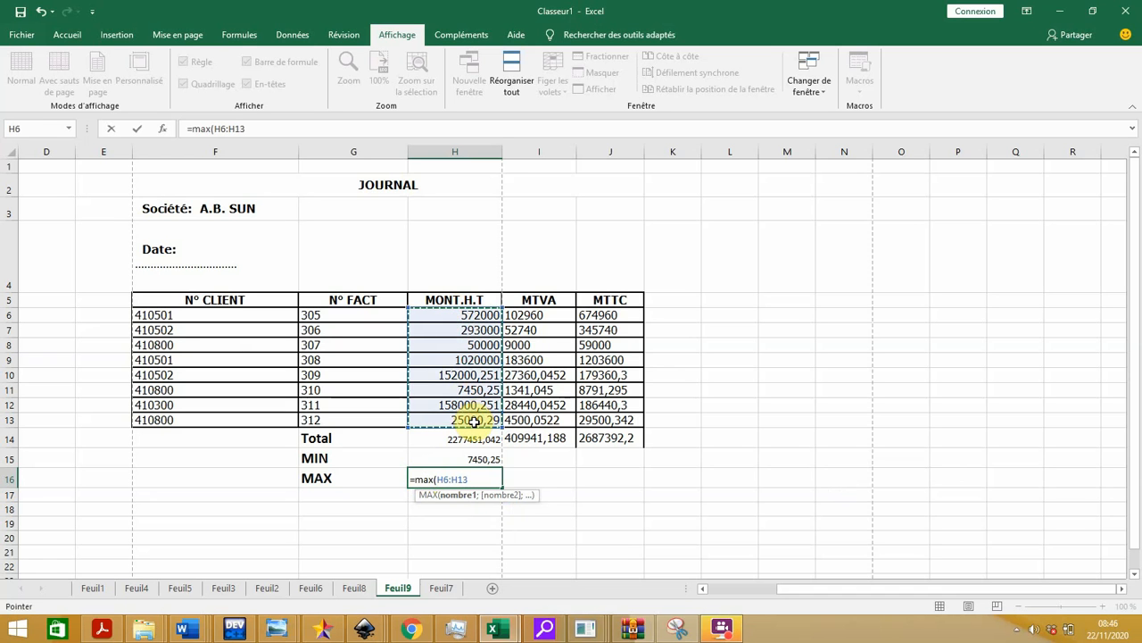
key("Return")
- Calculate the minimum MTVA amount in I15 with the MIN function over I6:I13
left_click(533, 461)
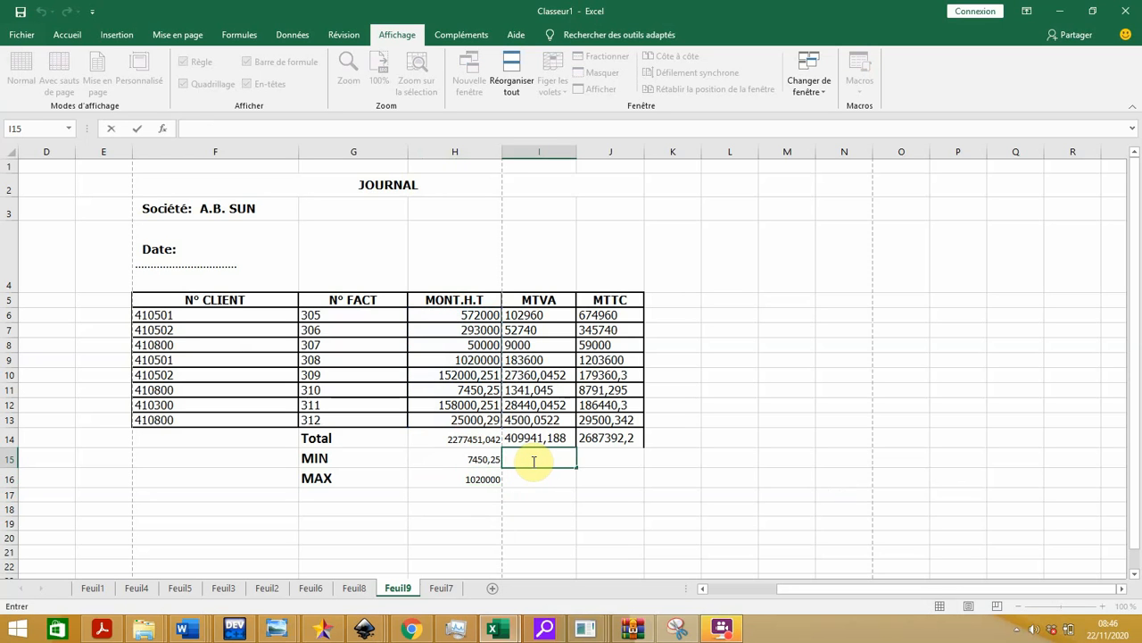
type("=min(")
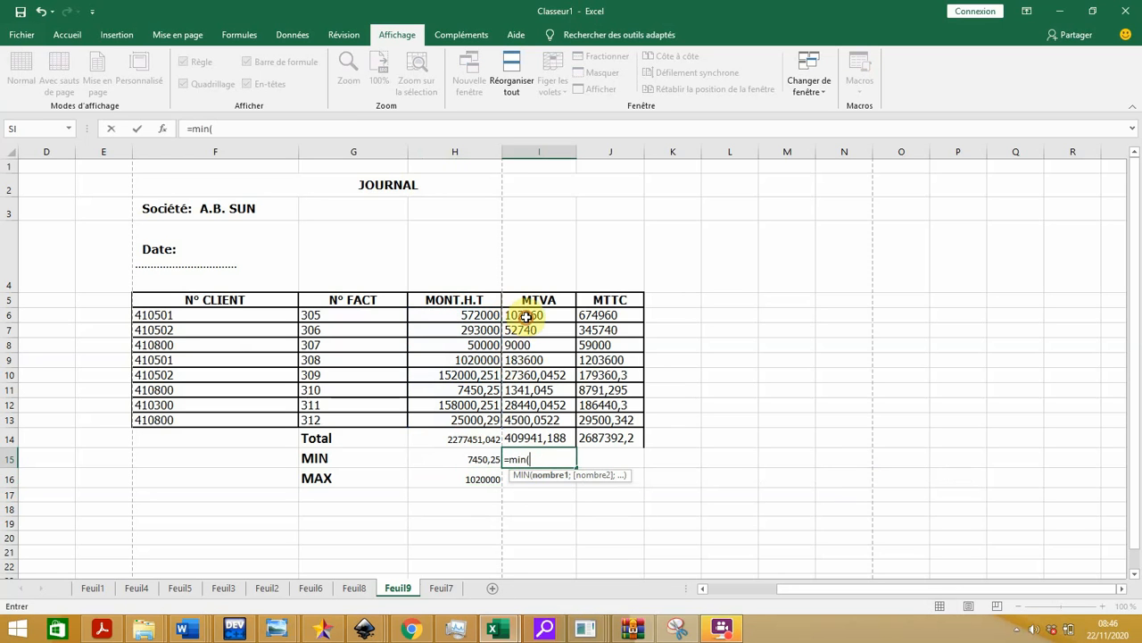
left_click_drag(527, 316, 539, 421)
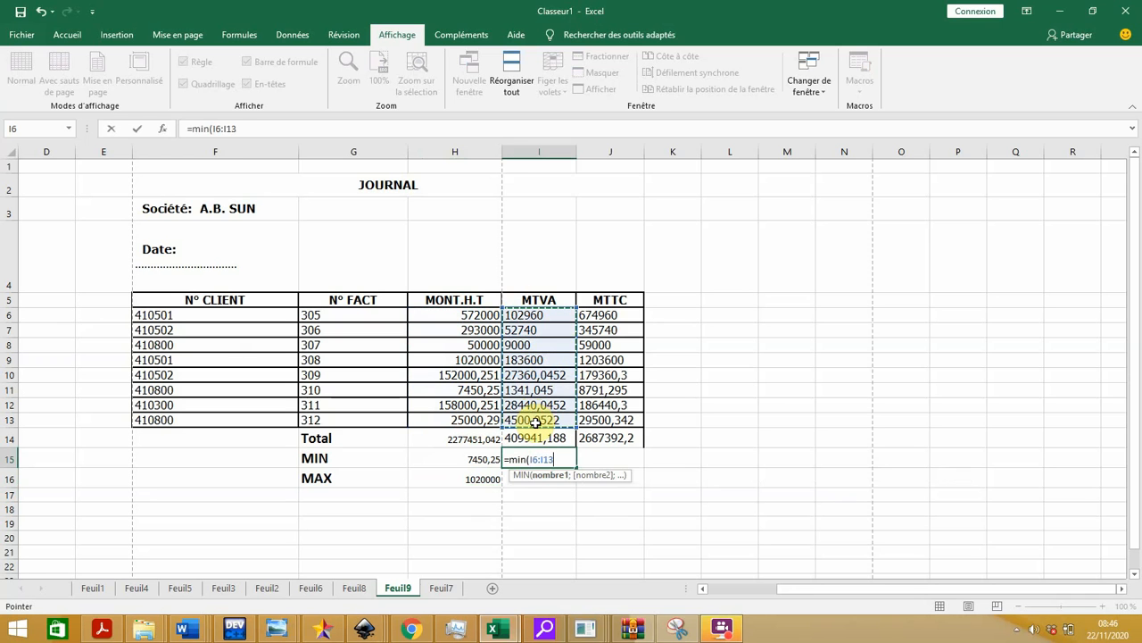
key("Return")
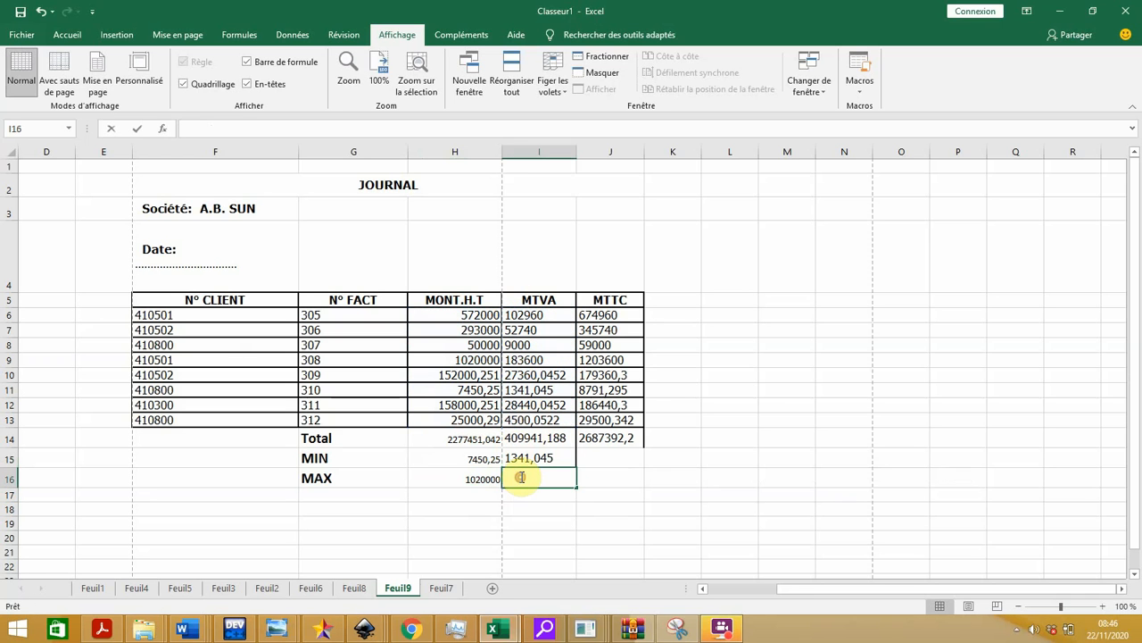
- Calculate the maximum MTVA amount in I16 with the MAX function over I6:I13
double_click(520, 477)
type("=max")
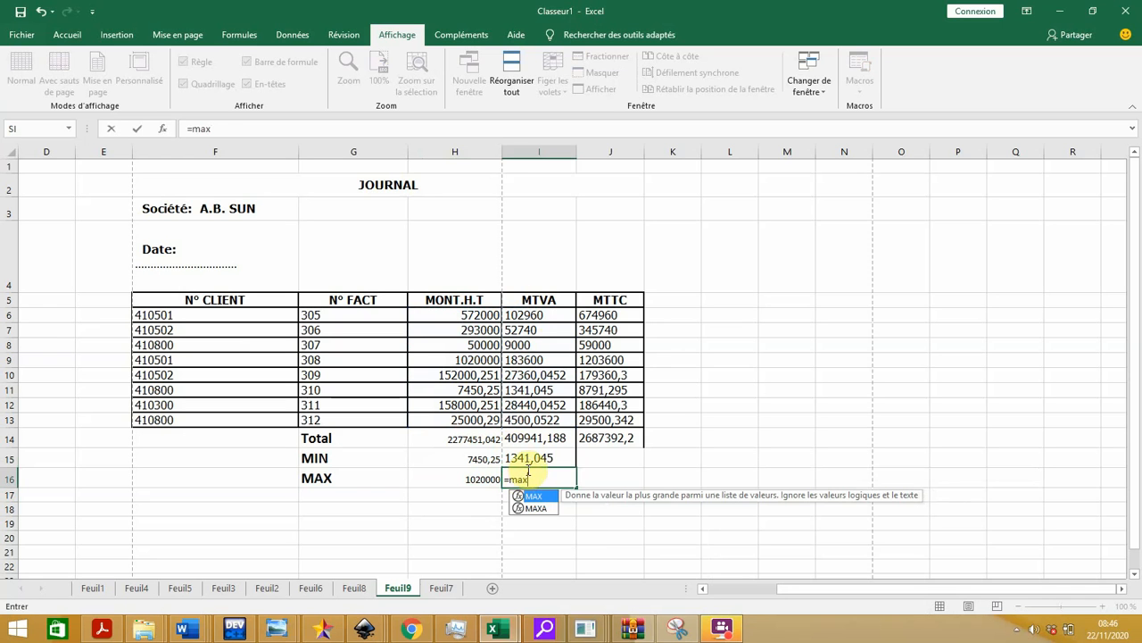
left_click_drag(553, 314, 551, 421)
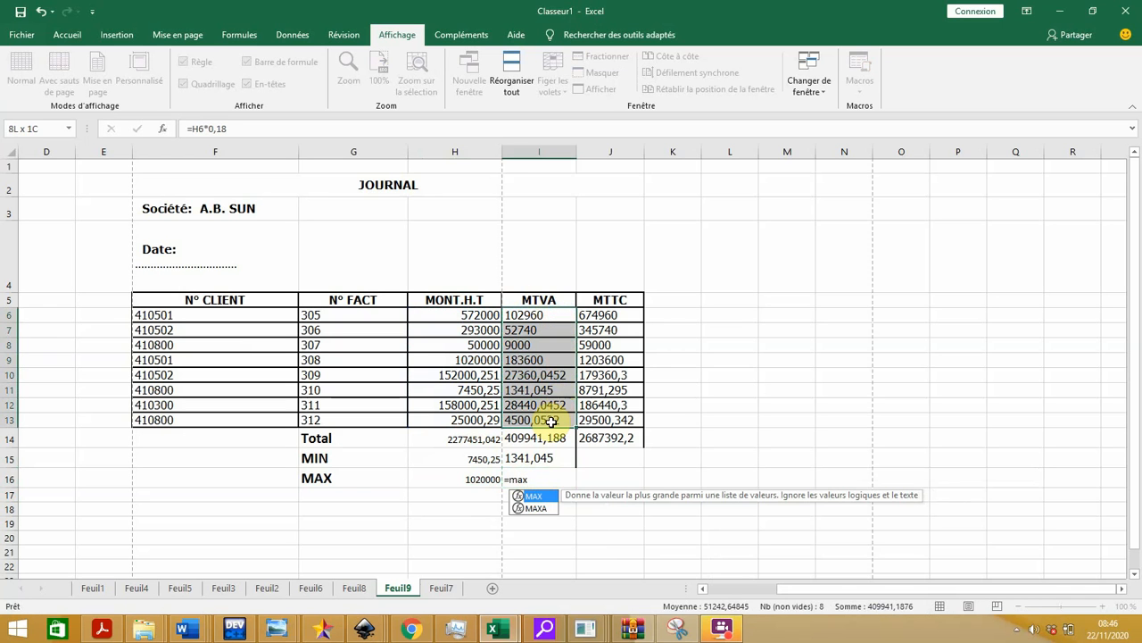
left_click(516, 485)
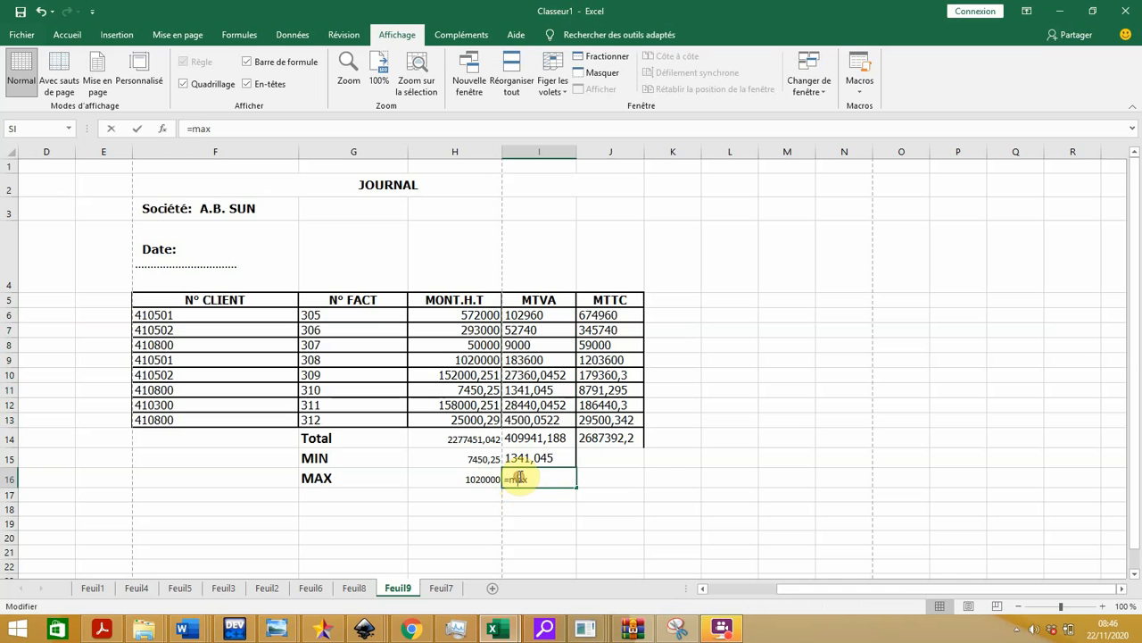
double_click(523, 479)
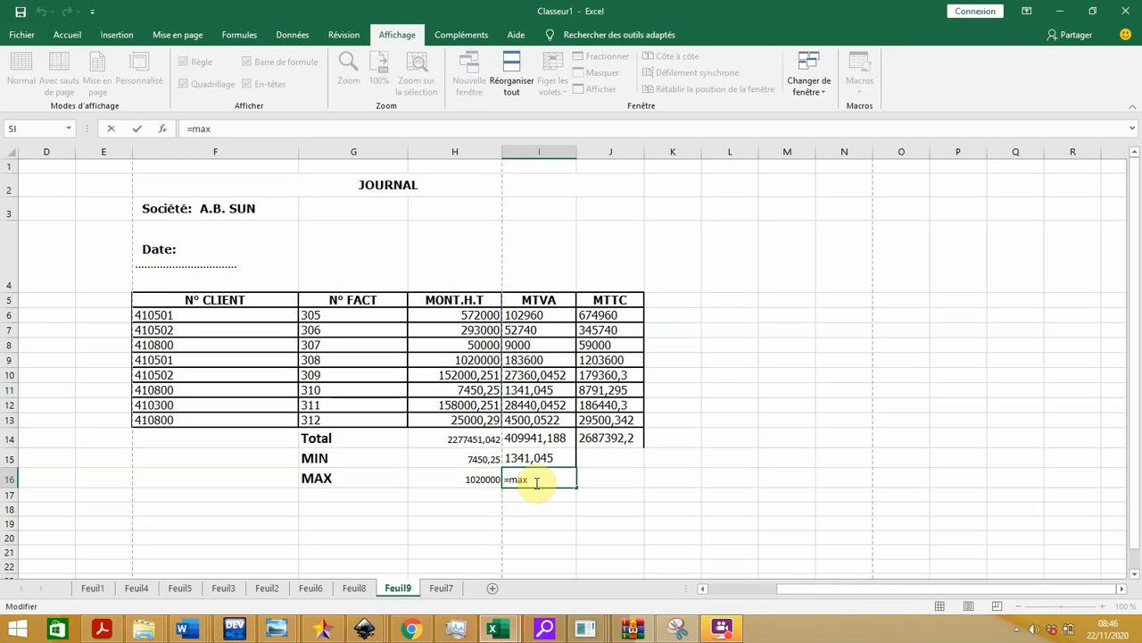
type("(")
left_click_drag(554, 318, 534, 426)
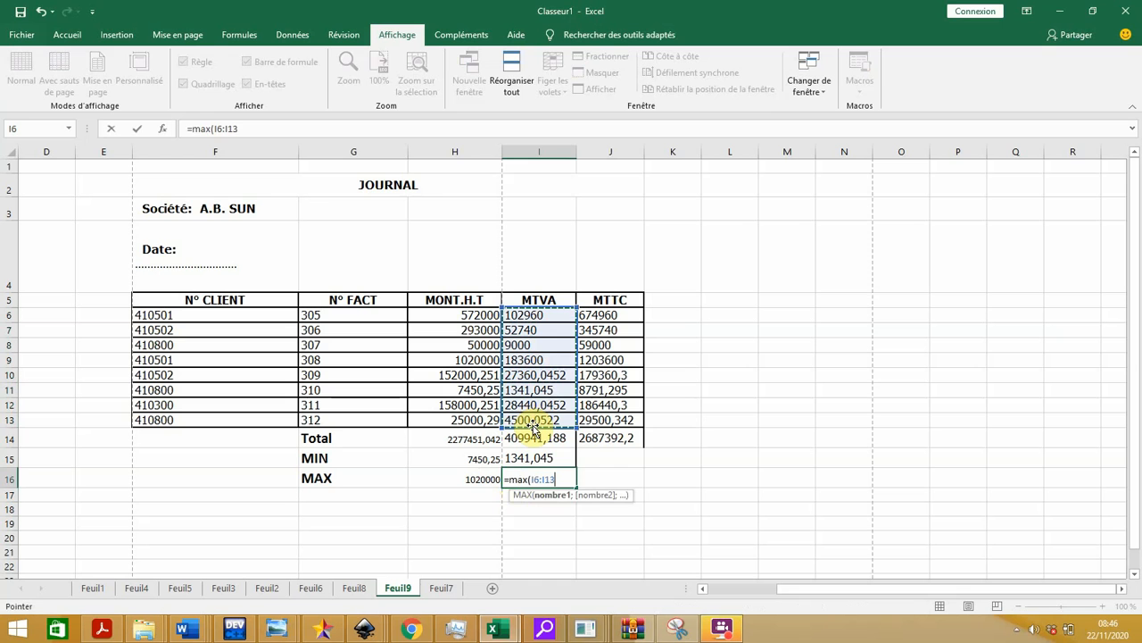
key("Return")
- Calculate the minimum MTTC amount in J15 with =min(J6:J13)
left_click(600, 456)
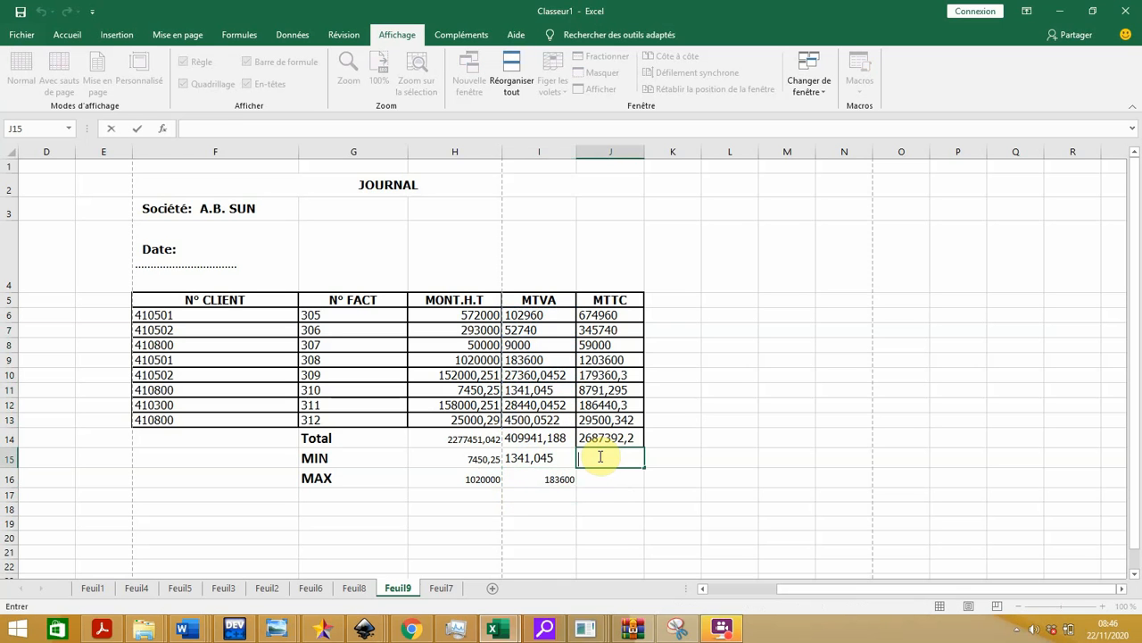
type("=m")
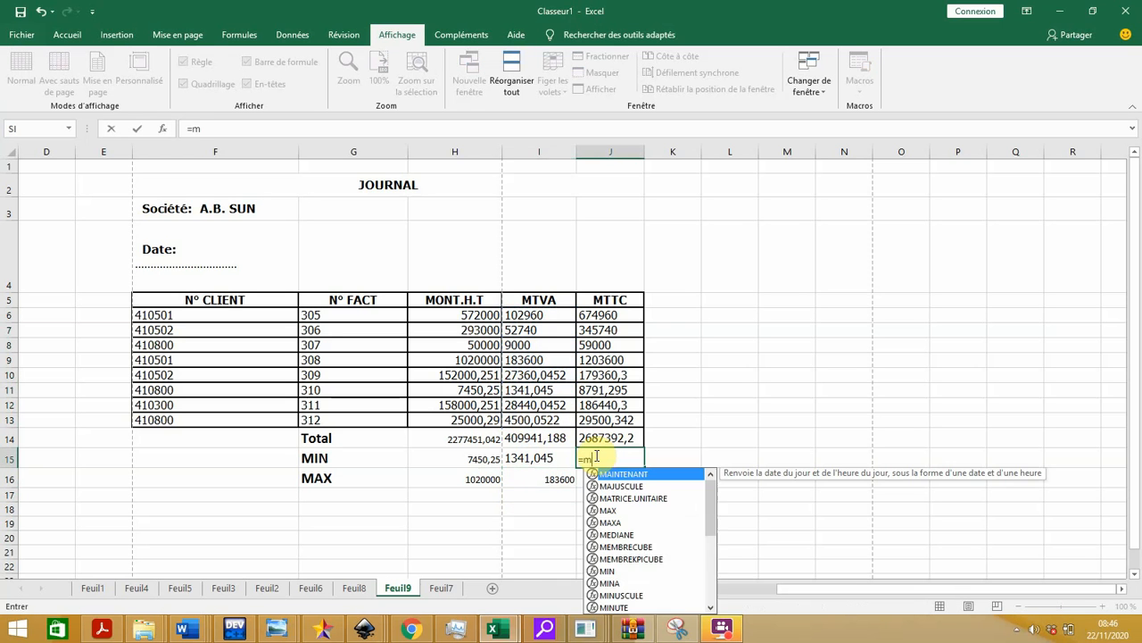
type("in")
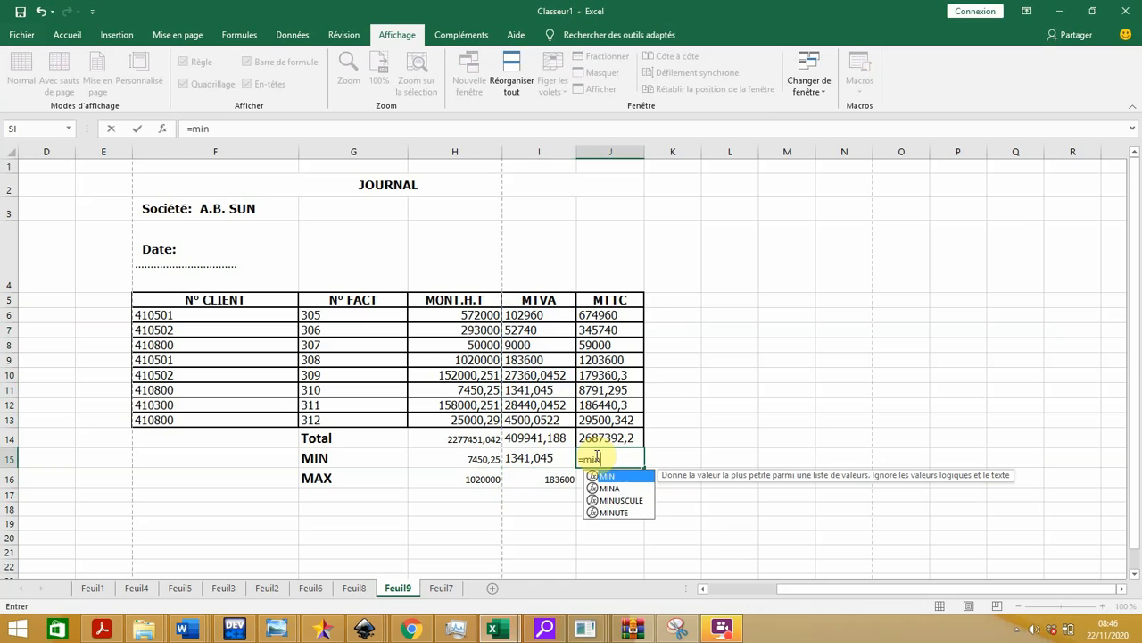
type("(")
left_click_drag(628, 315, 642, 420)
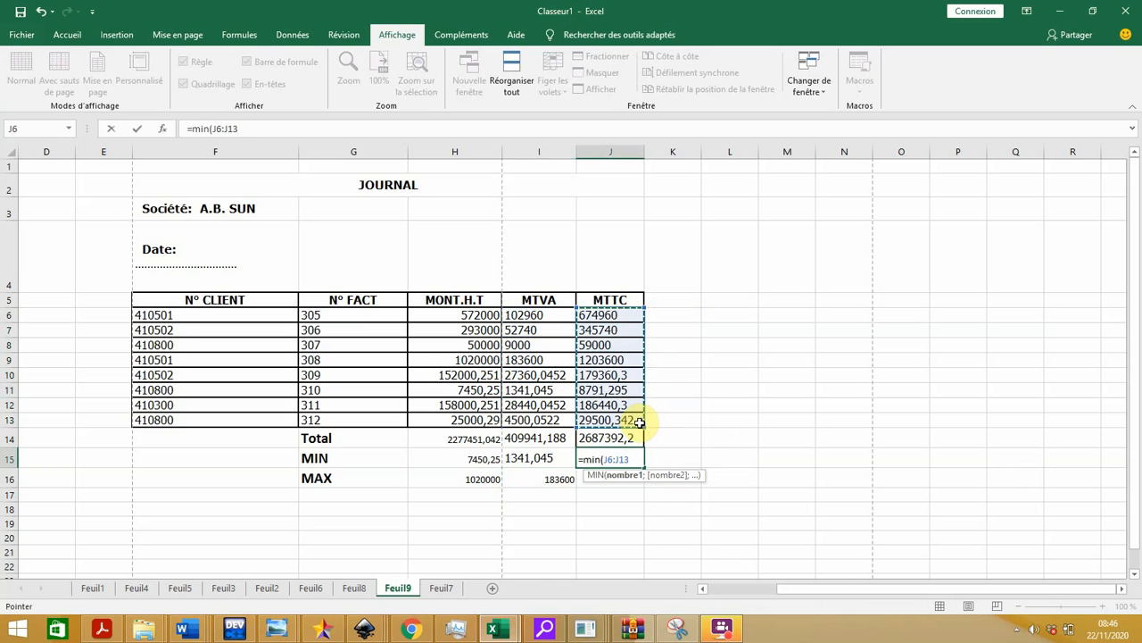
type(")")
key("Return")
- Calculate the maximum MTTC amount in J16 with the MAX function over J6:J13
double_click(610, 476)
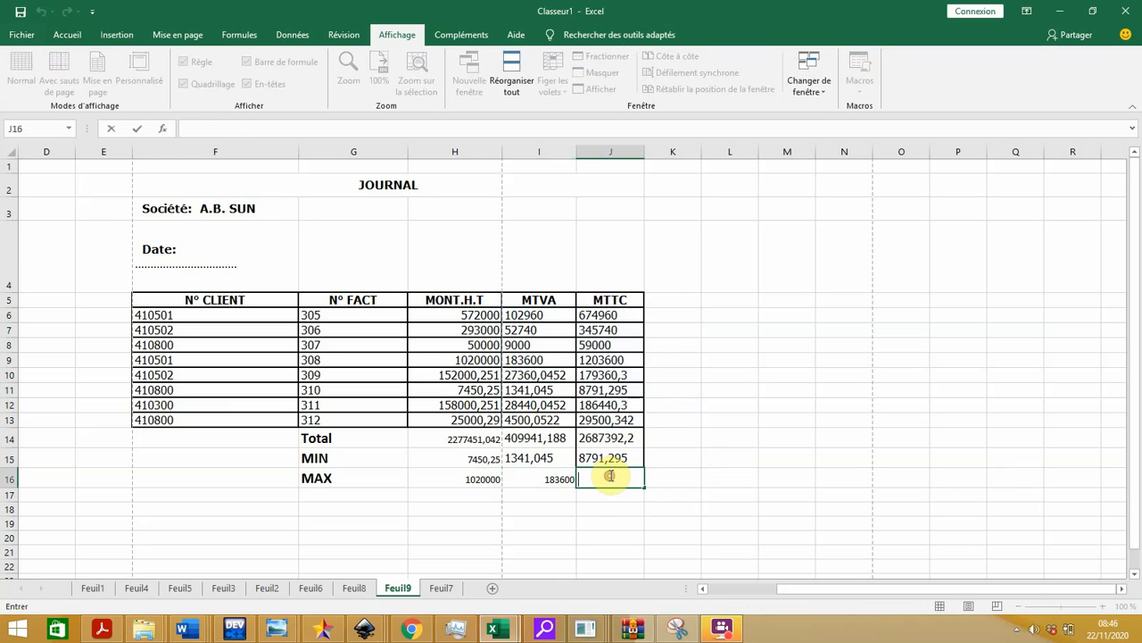
type("=max")
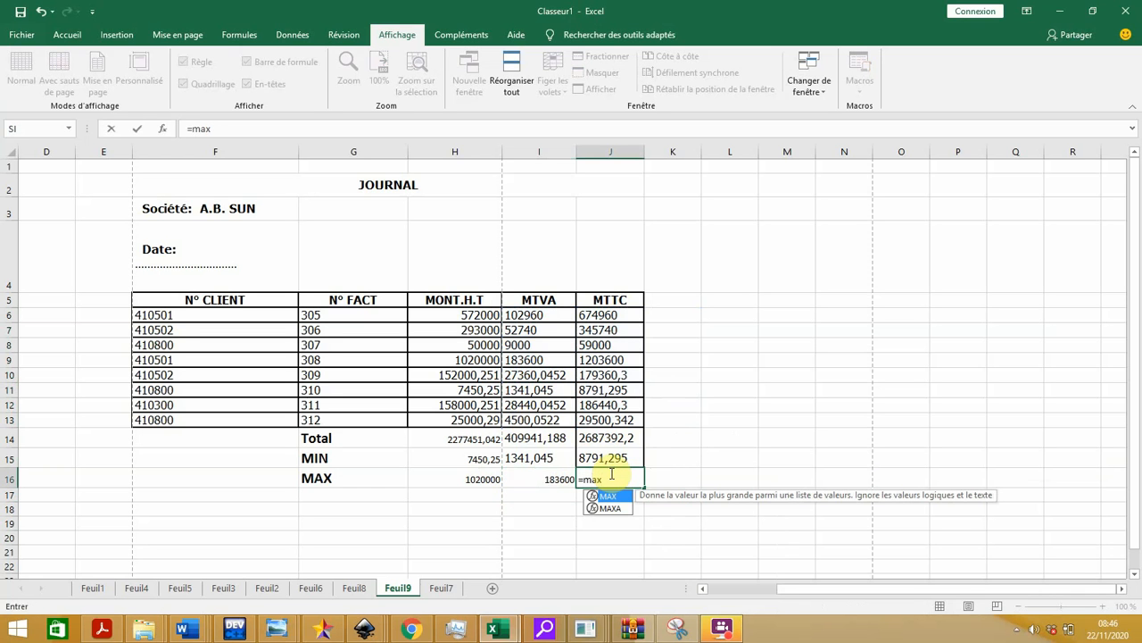
type("(")
left_click_drag(621, 318, 636, 413)
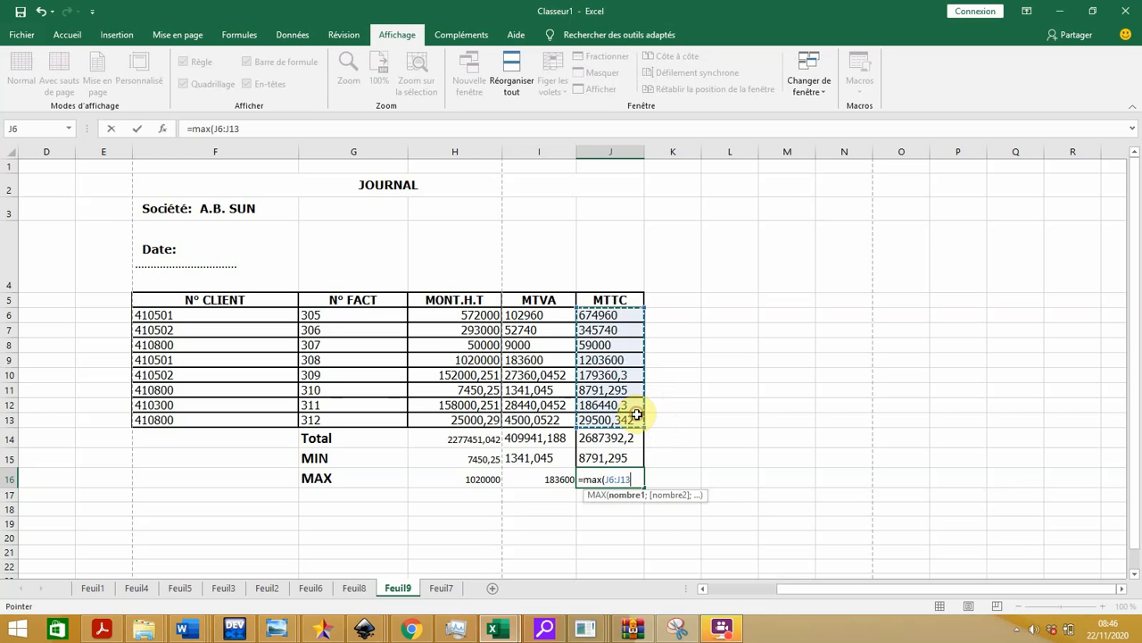
key("Return")
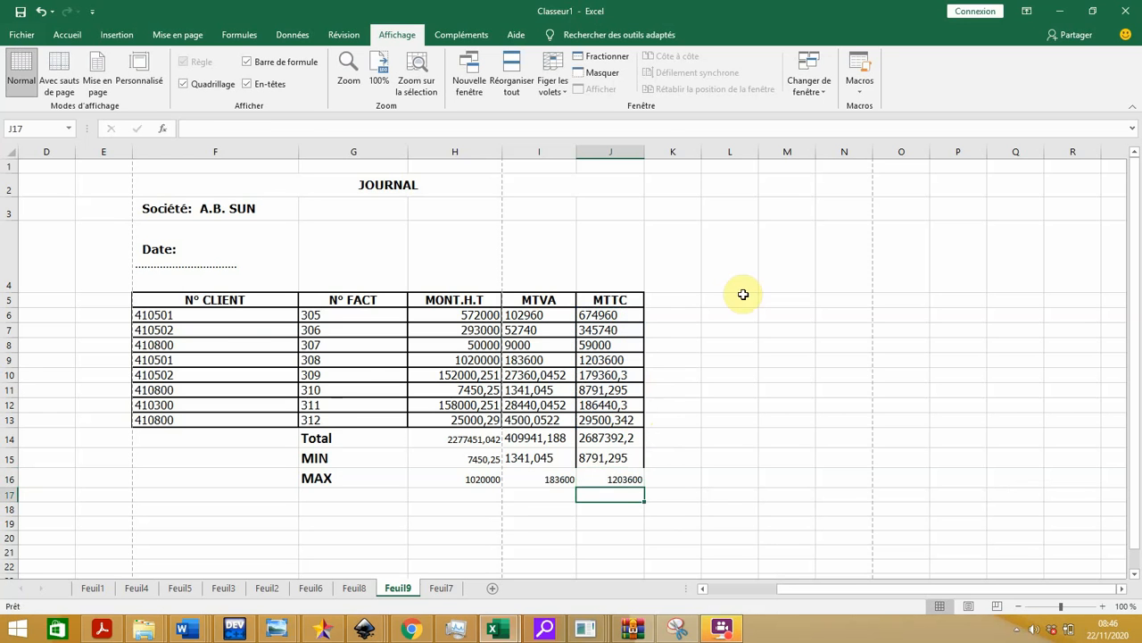
- Consult the exercise tasks in Acrobat Reader and sort the table F5:J13 in Excel by N° CLIENT in ascending order
left_click(114, 630)
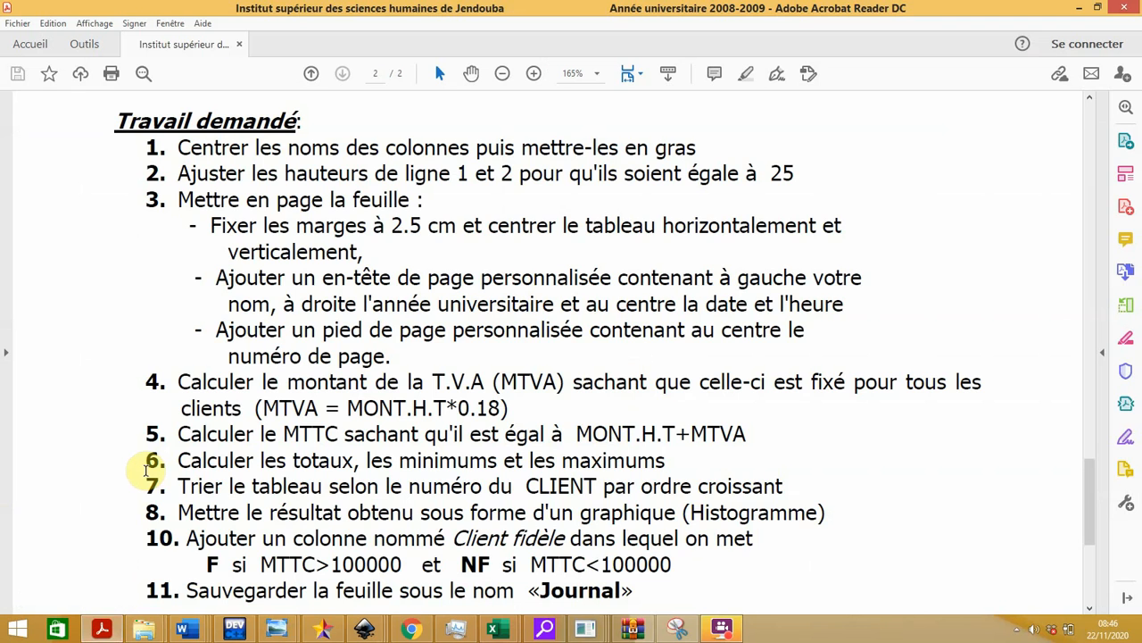
scroll(152, 471, "down", 1)
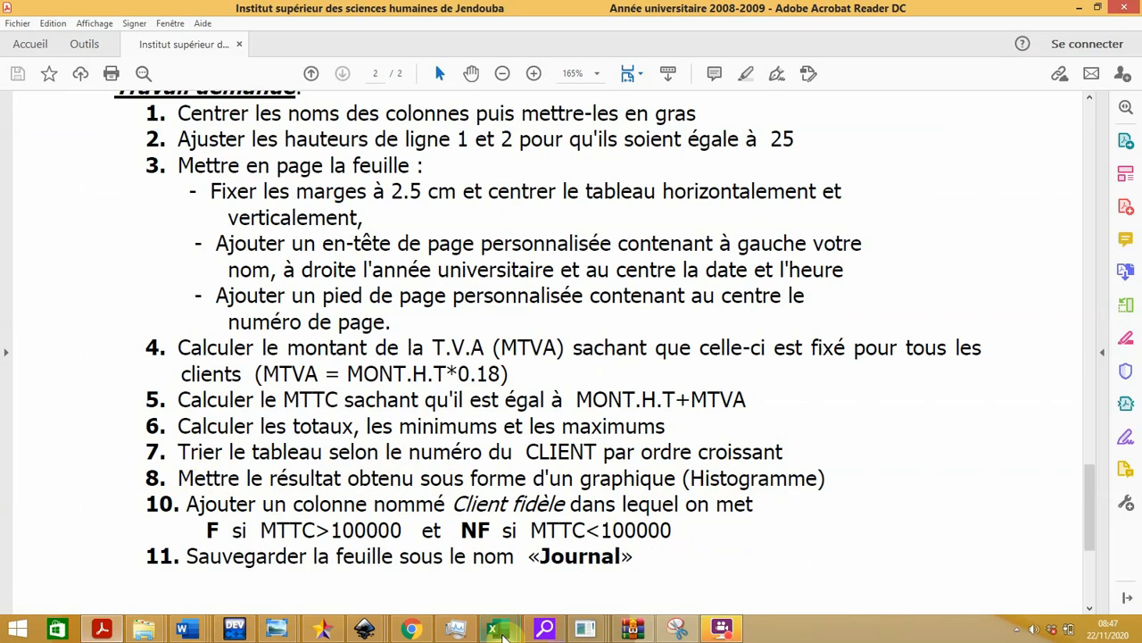
mouse_move(492, 628)
left_click(410, 541)
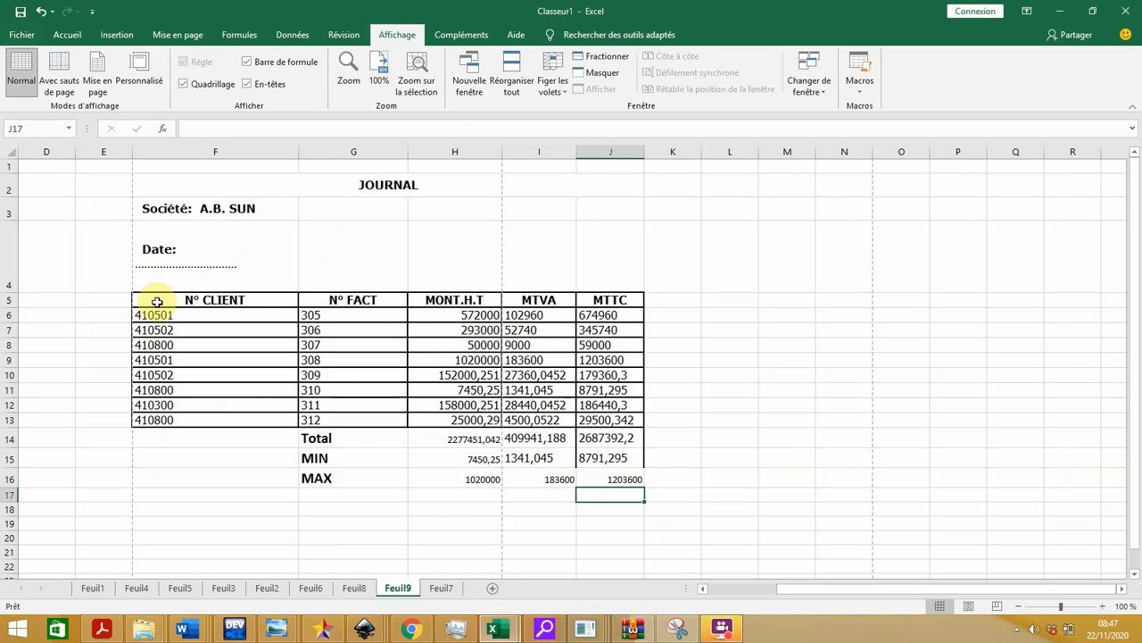
left_click_drag(154, 301, 631, 427)
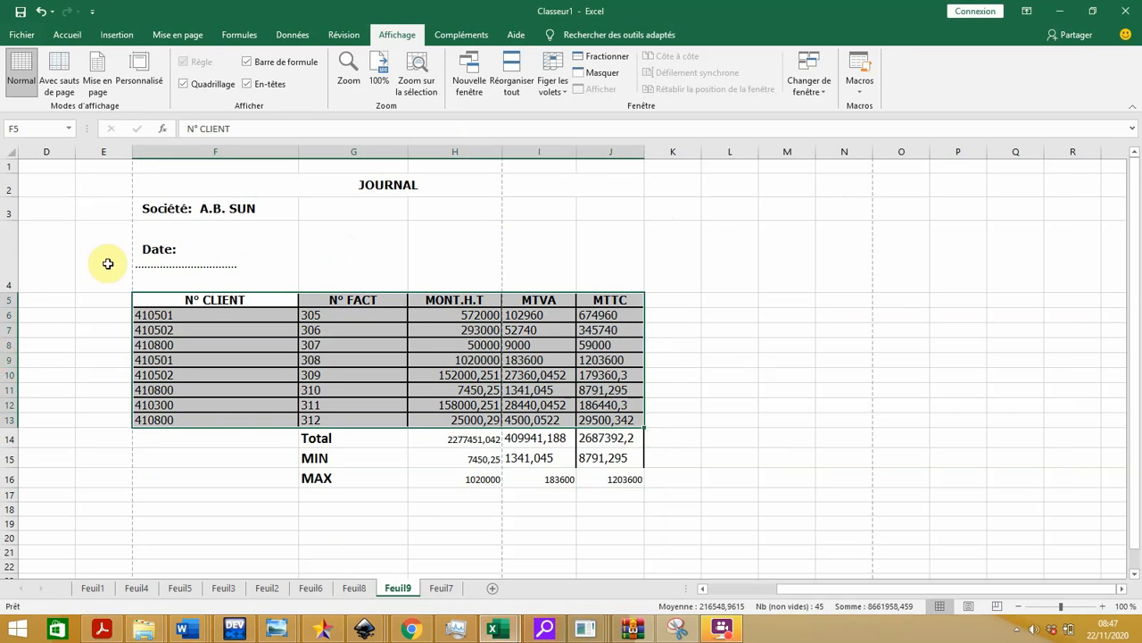
left_click(70, 34)
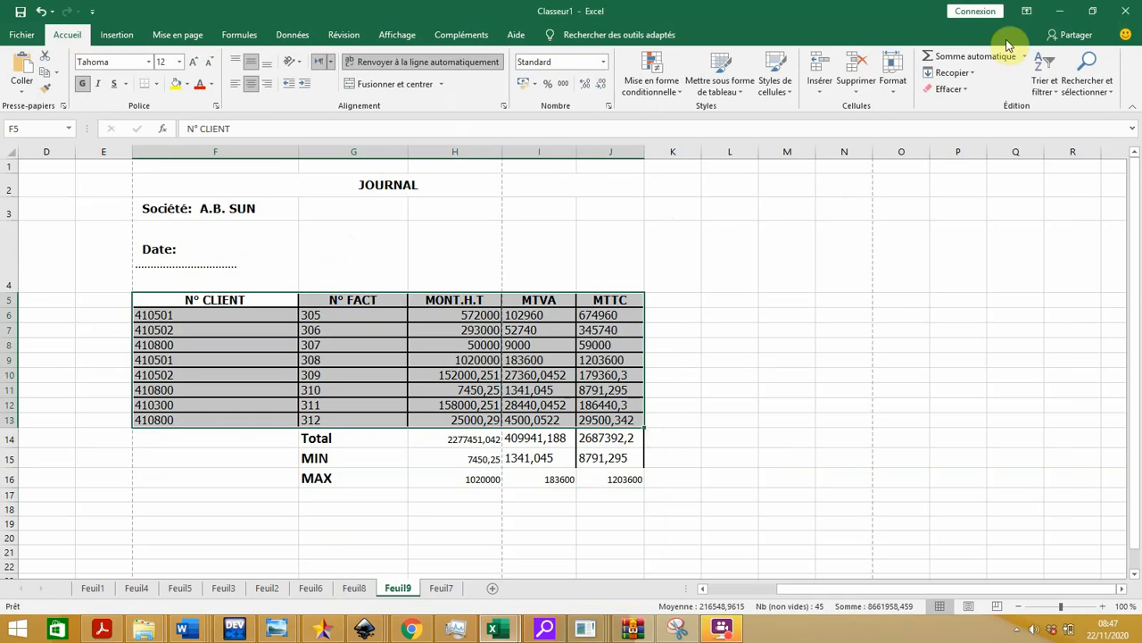
left_click(1047, 82)
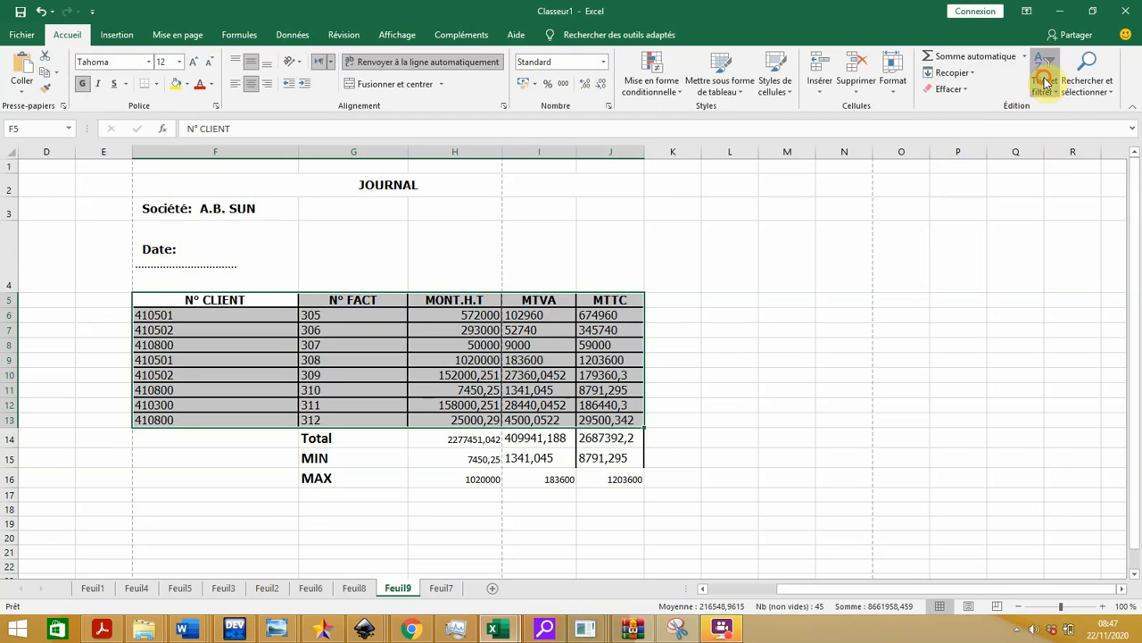
left_click(1033, 141)
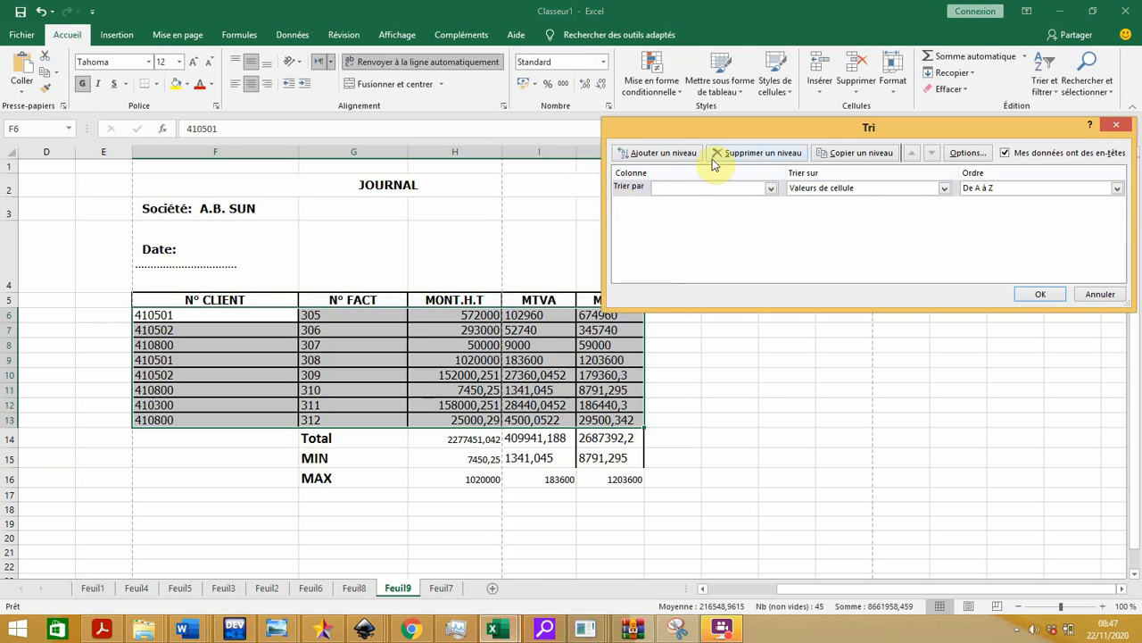
left_click(770, 190)
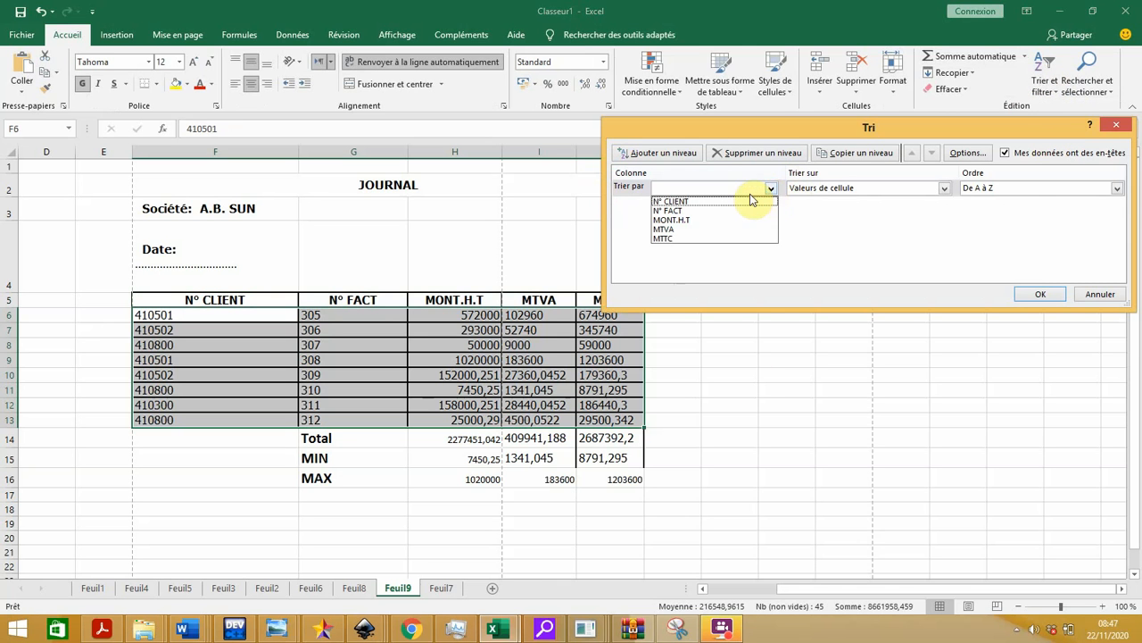
left_click(737, 201)
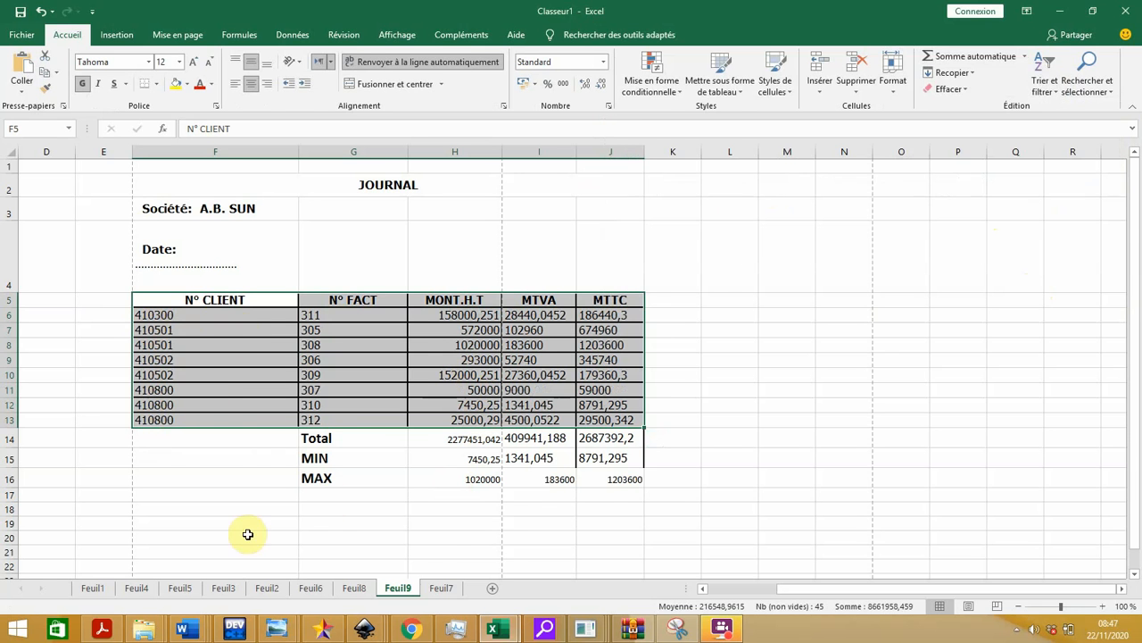
- Consult the exercise tasks in Acrobat Reader and insert an Histogramme groupé of F5:J13 in Excel, with the column names as categories
left_click(99, 632)
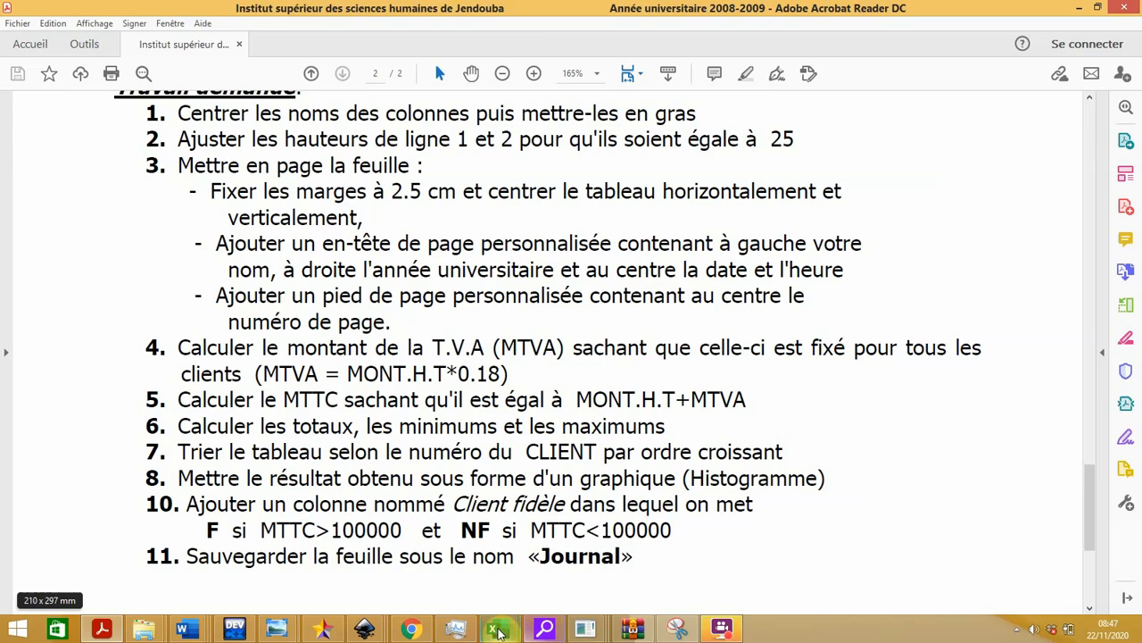
mouse_move(497, 632)
mouse_move(434, 593)
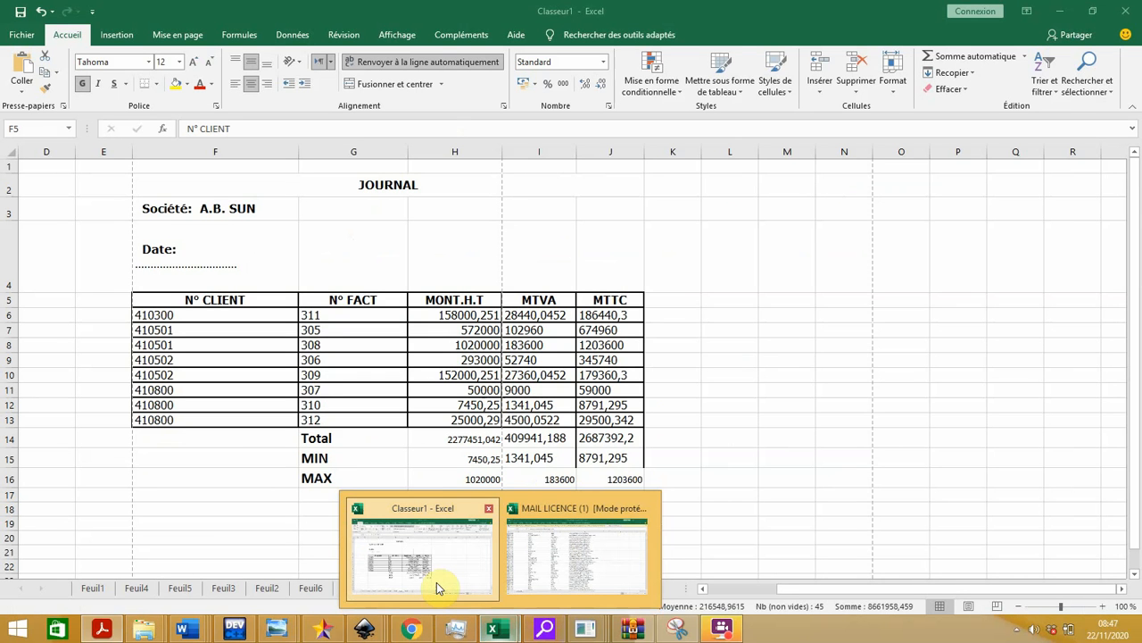
left_click(436, 587)
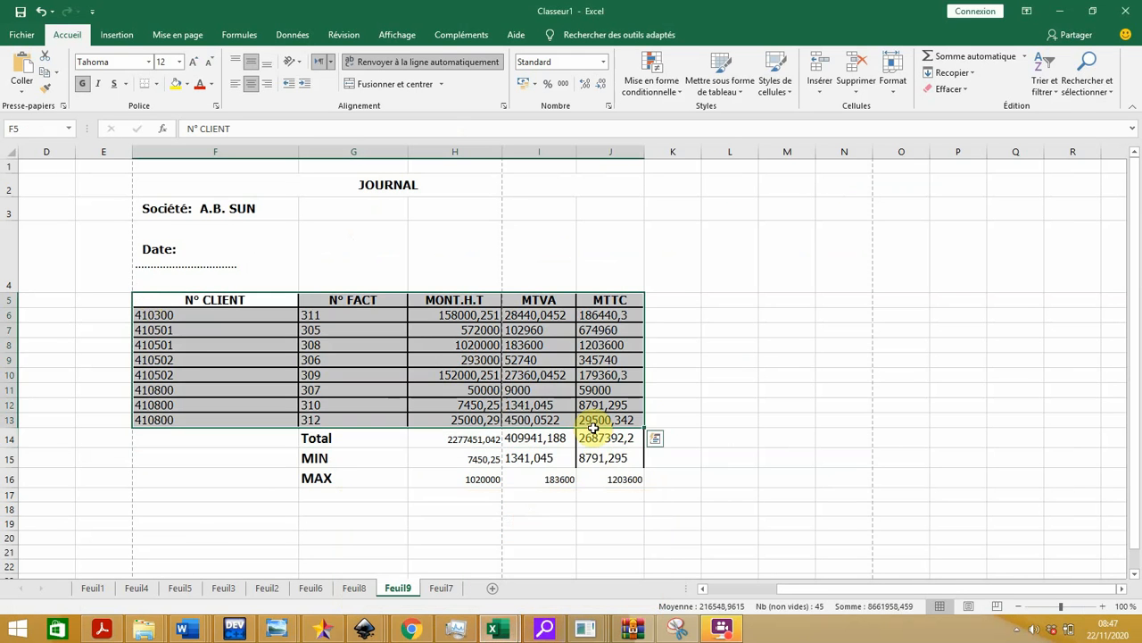
left_click(117, 34)
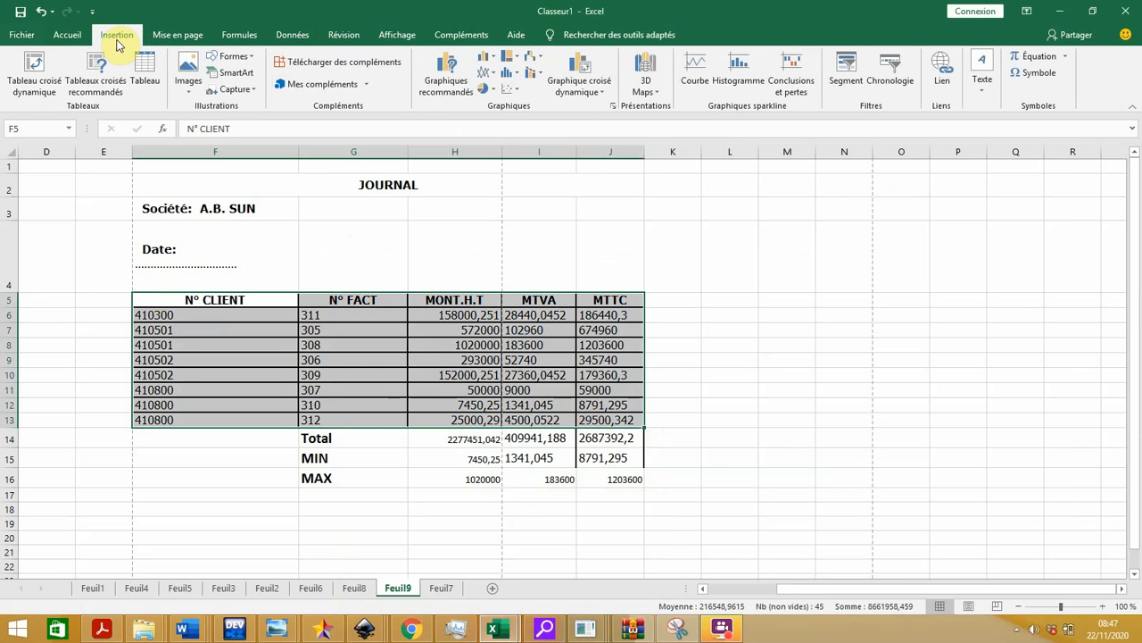
left_click(428, 86)
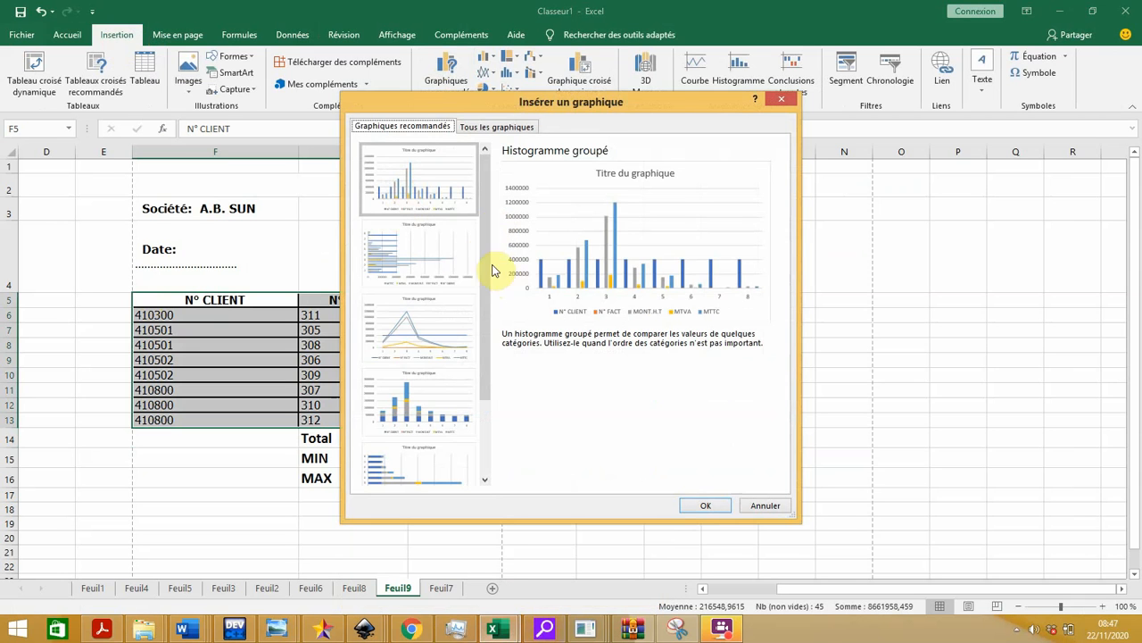
left_click(482, 126)
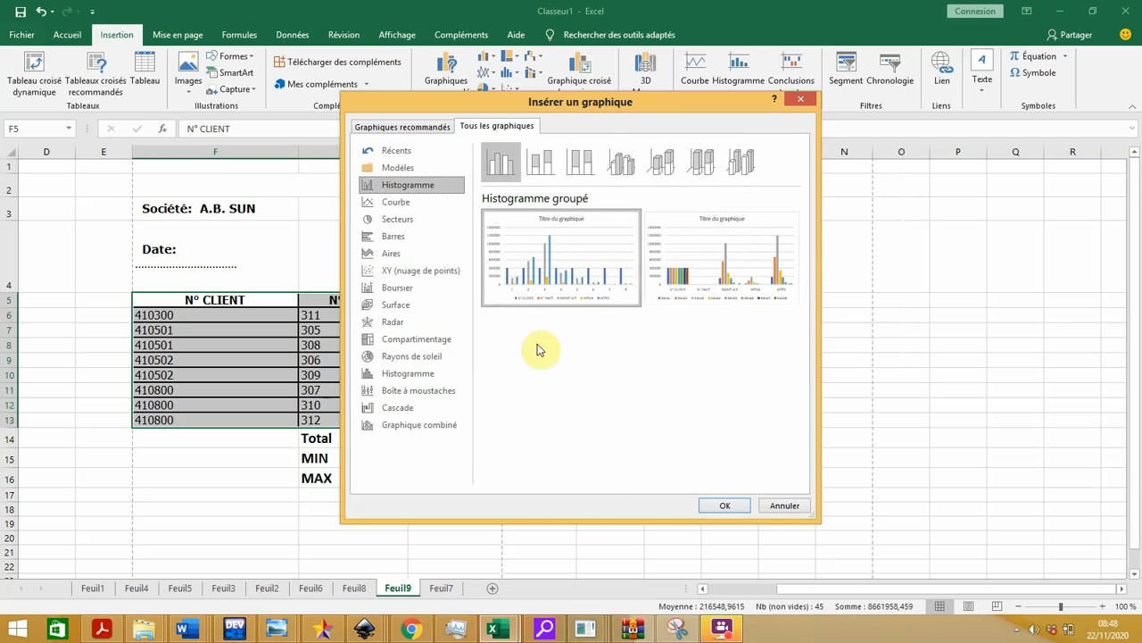
mouse_move(656, 258)
mouse_move(718, 277)
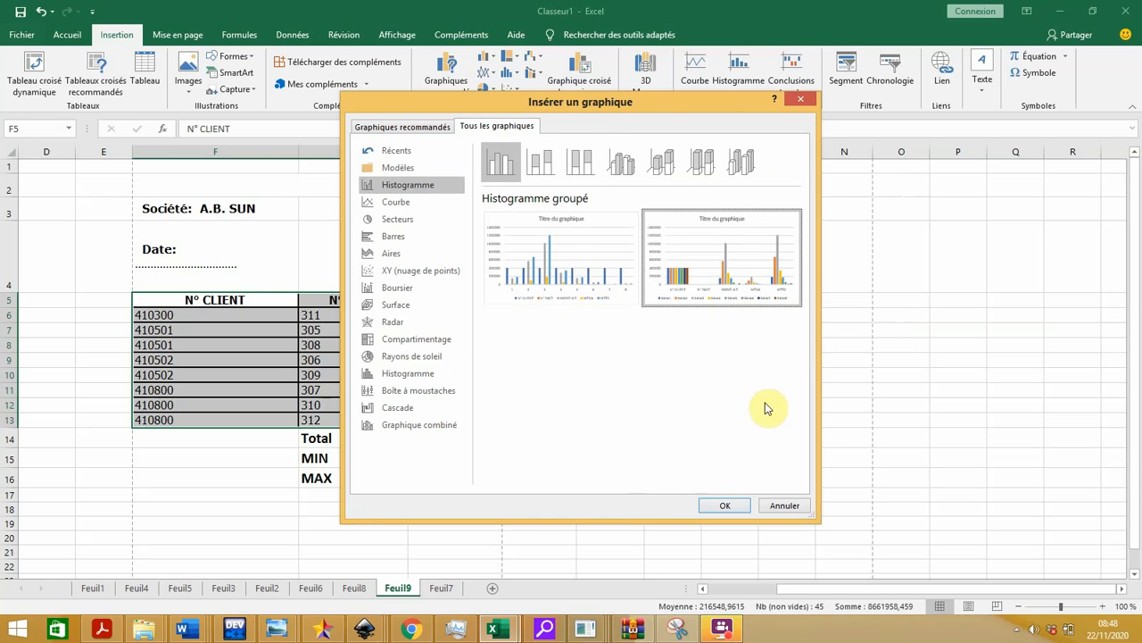
left_click(725, 507)
scroll(741, 449, "down", 4)
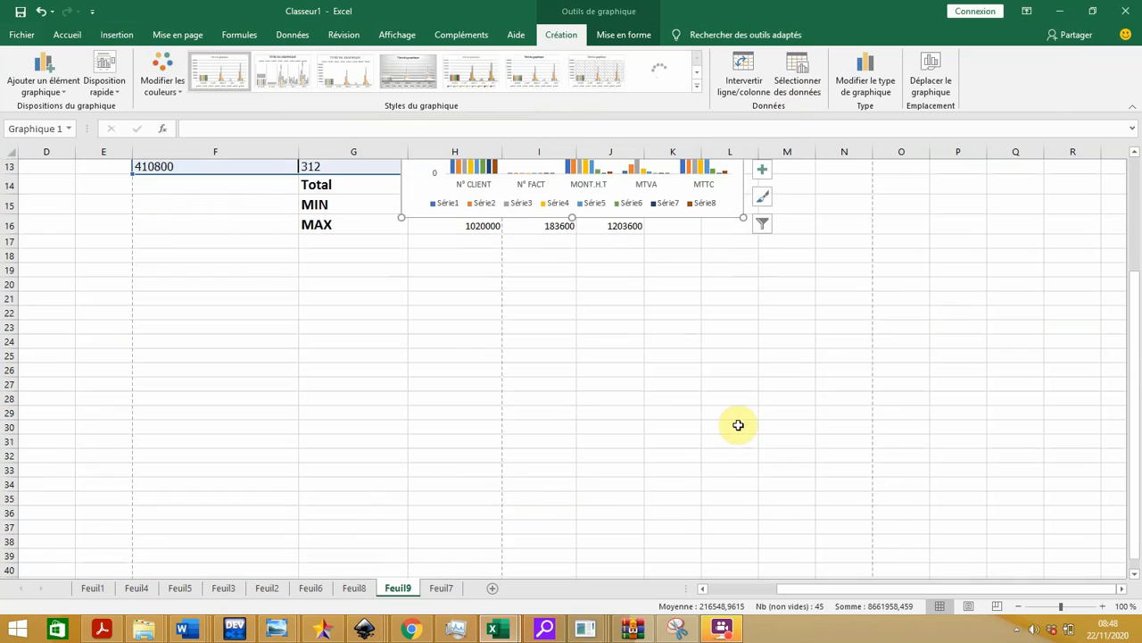
left_click(652, 198)
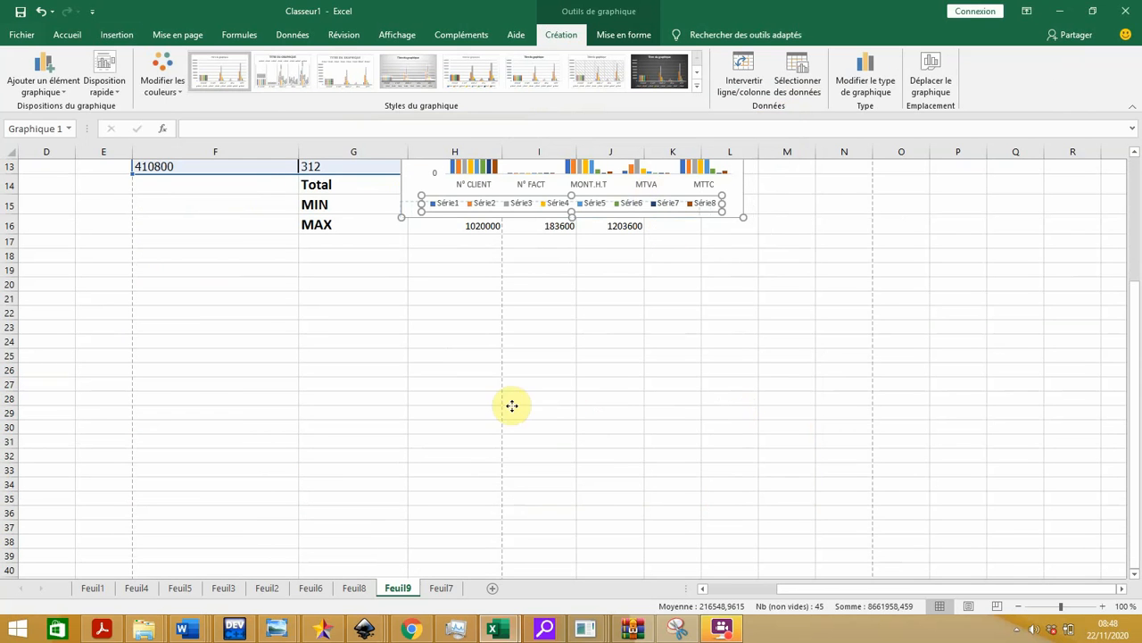
left_click_drag(404, 348, 403, 344)
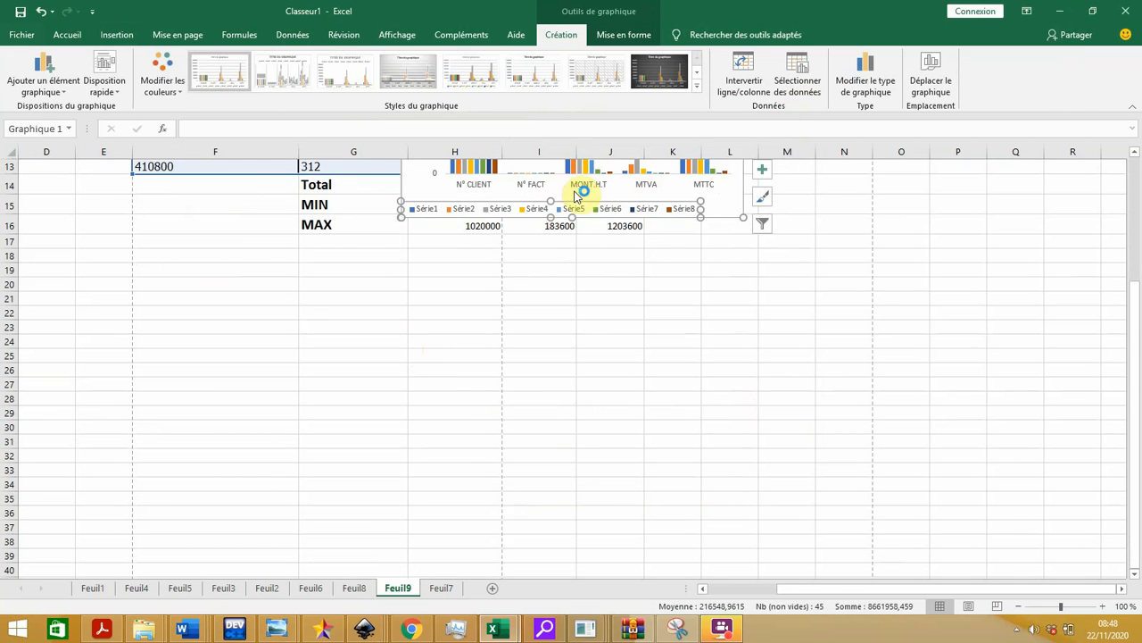
scroll(558, 344, "up", 4)
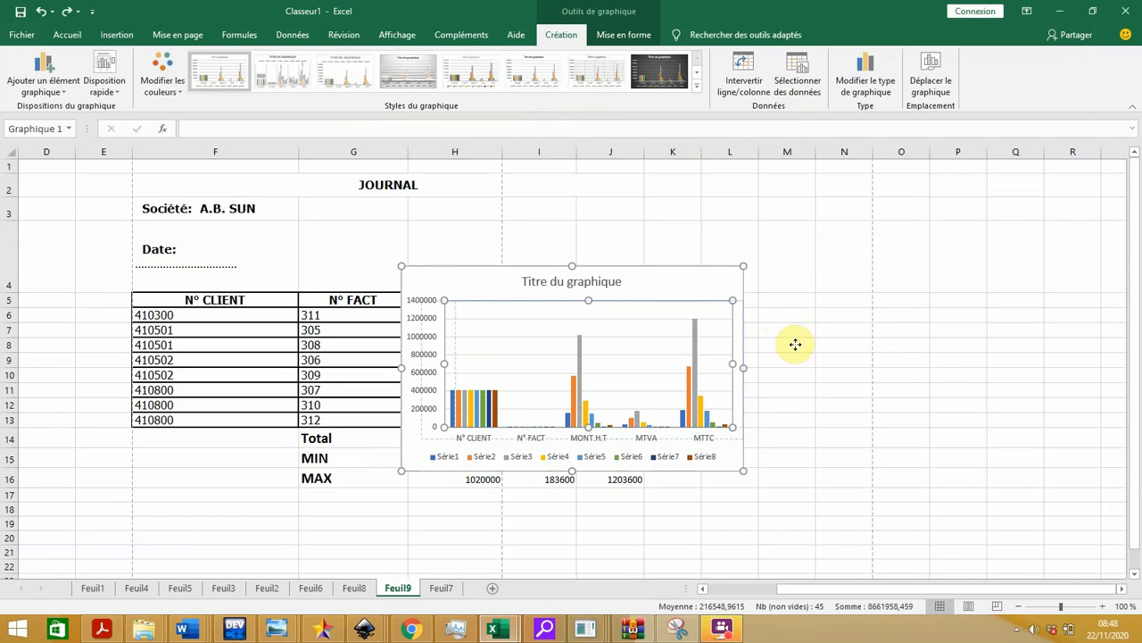
left_click(693, 300)
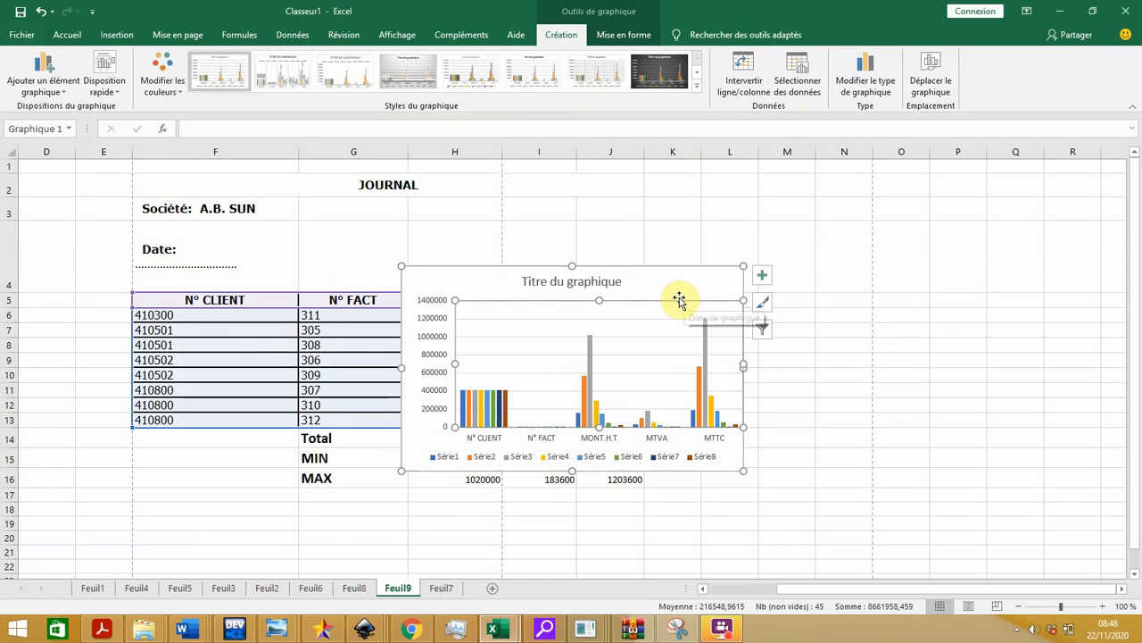
- Consult the remaining exercise tasks in Acrobat Reader and move the histogram chart in Excel below the table, under the MAX row
left_click_drag(680, 300, 887, 289)
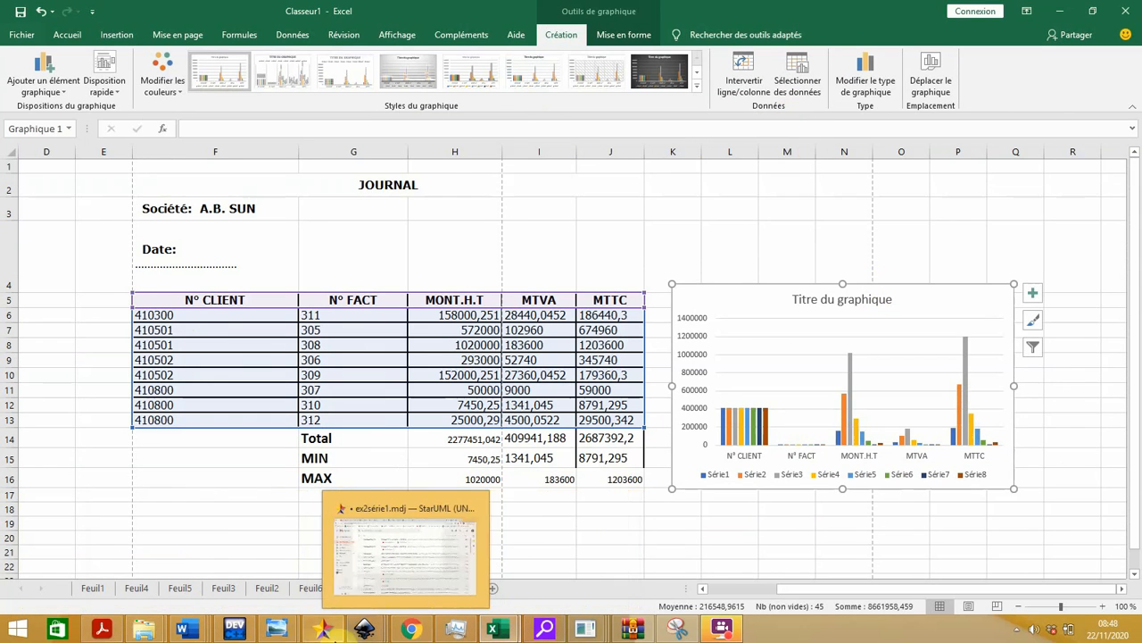
left_click(117, 633)
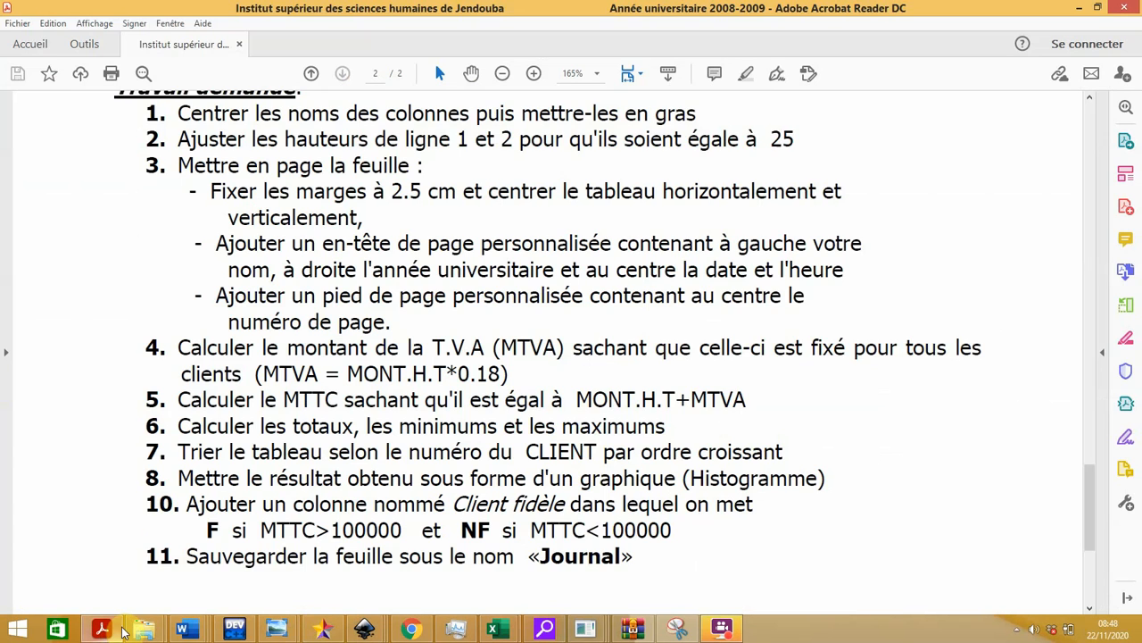
scroll(104, 536, "down", 1)
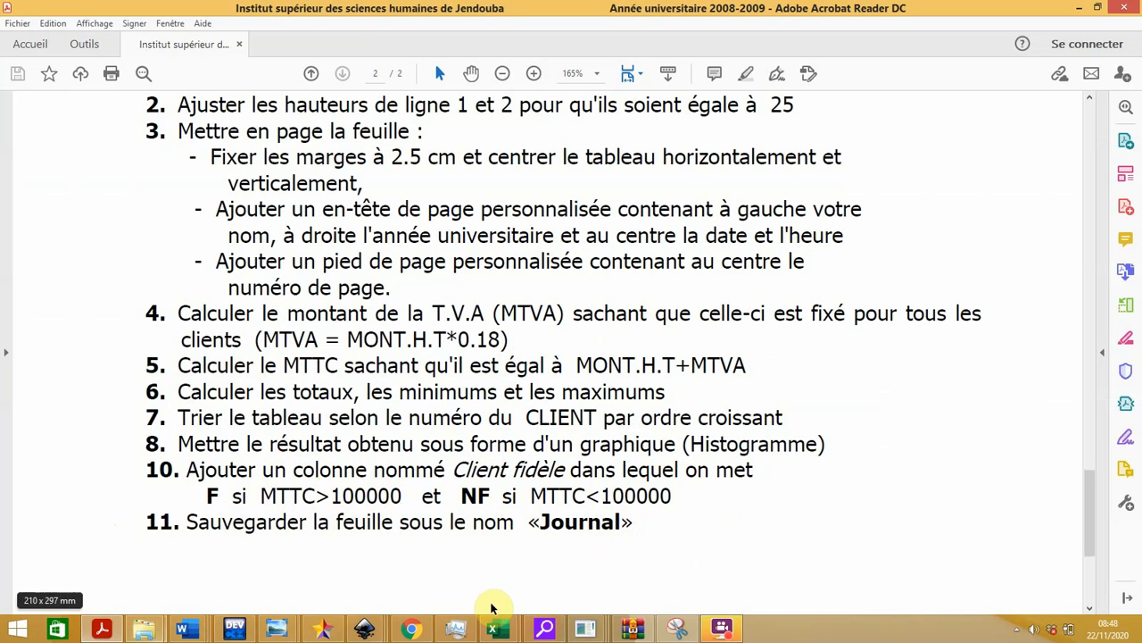
mouse_move(497, 632)
left_click(403, 555)
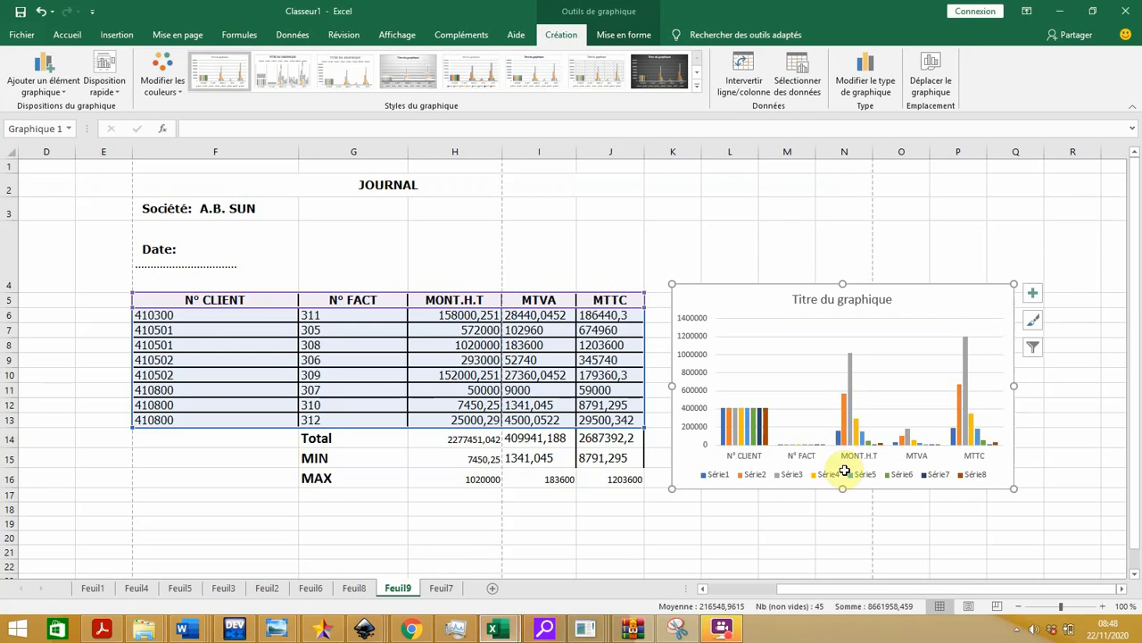
left_click_drag(903, 298, 430, 522)
- Add the bold column header "Client Fidèle" in K5, next to MTTC
left_click(670, 300)
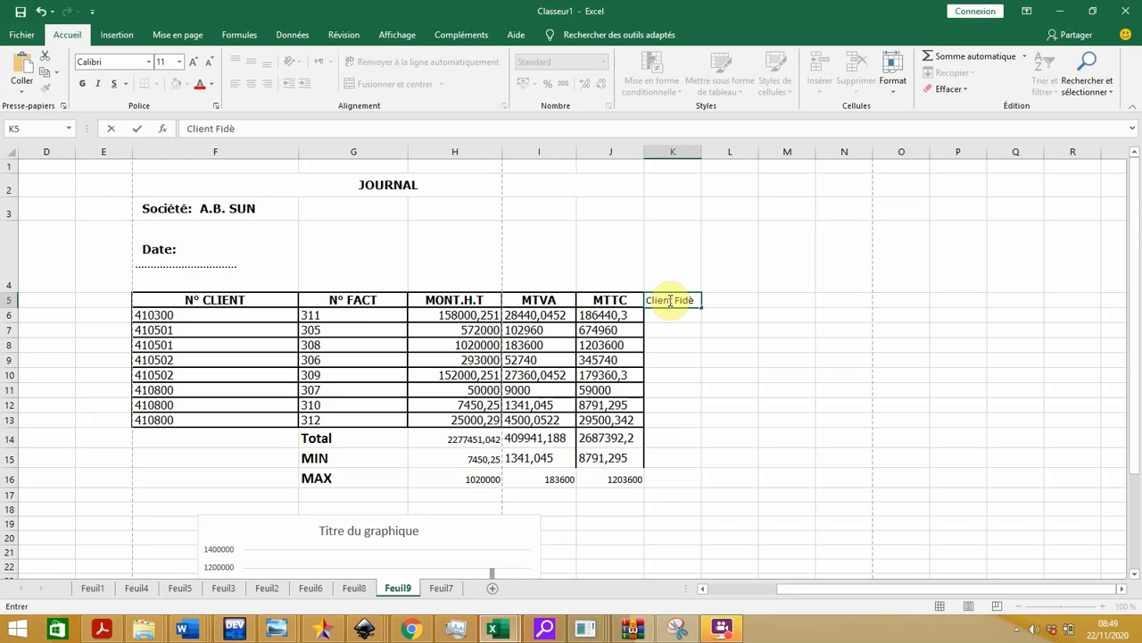
double_click(666, 300)
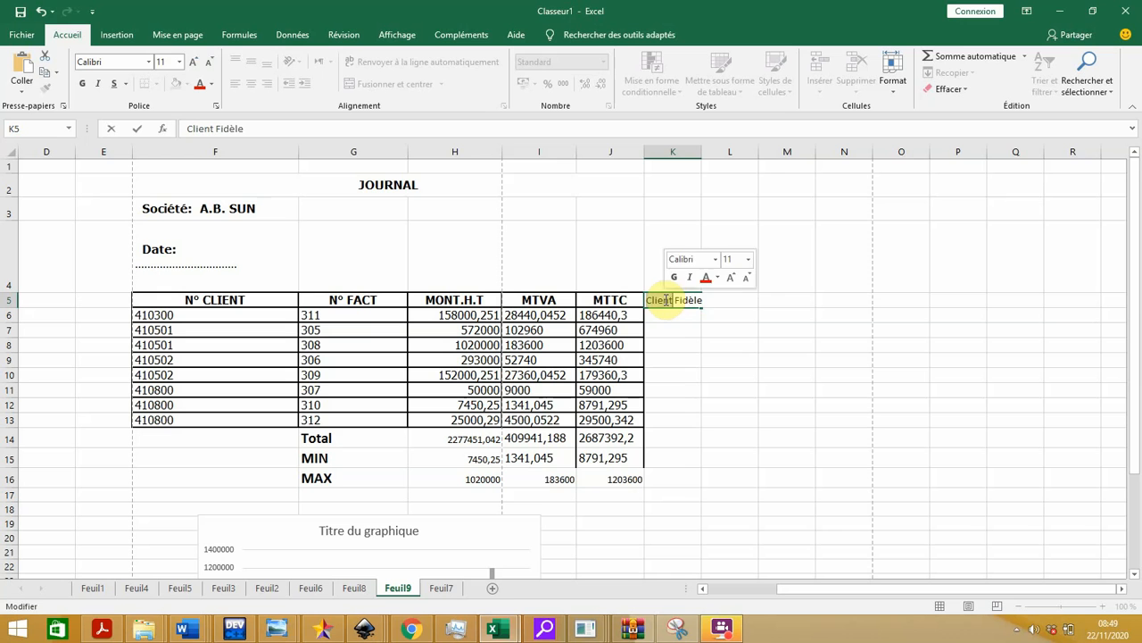
left_click_drag(663, 300, 719, 299)
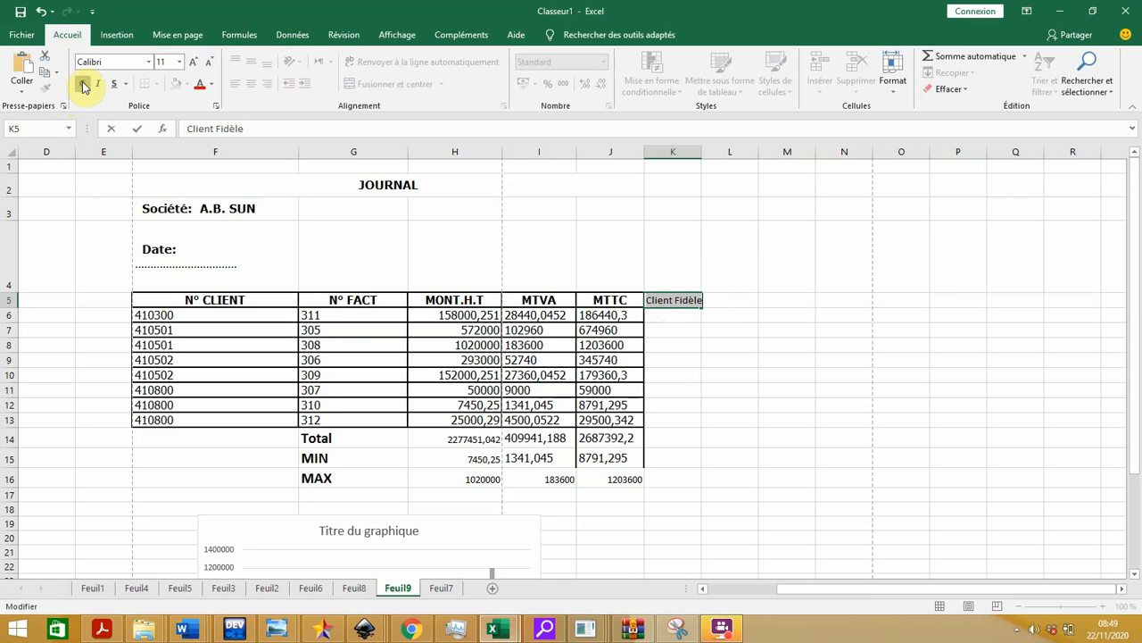
left_click(709, 288)
left_click(710, 316)
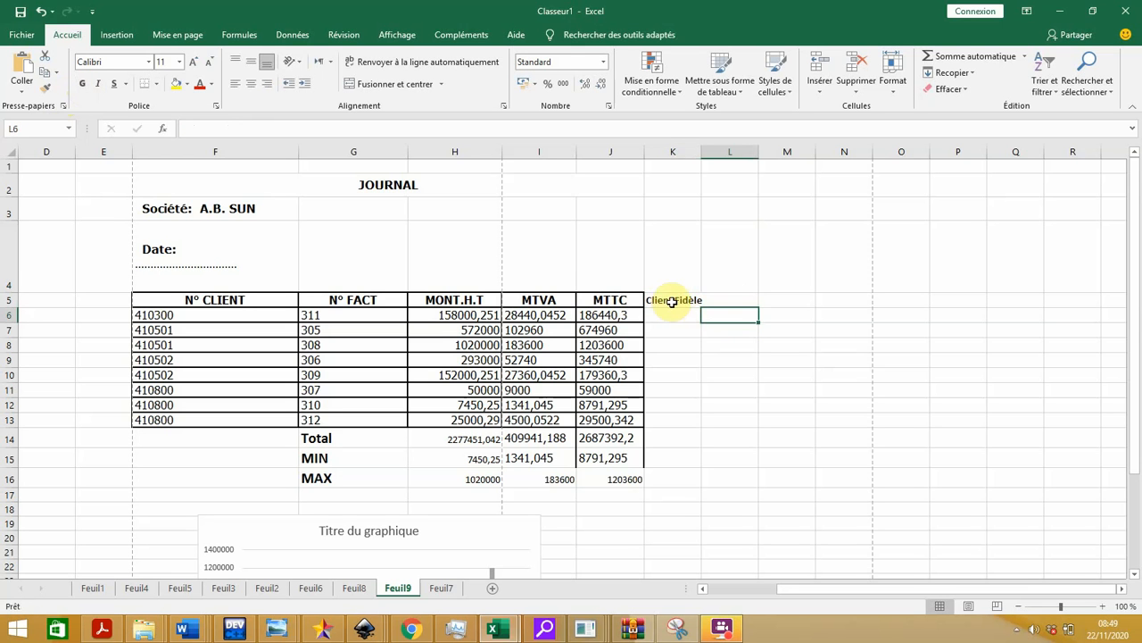
- Widen column K to fit its header and set the "Client Fidèle" text to font size 16
left_click(671, 302)
left_click(605, 298)
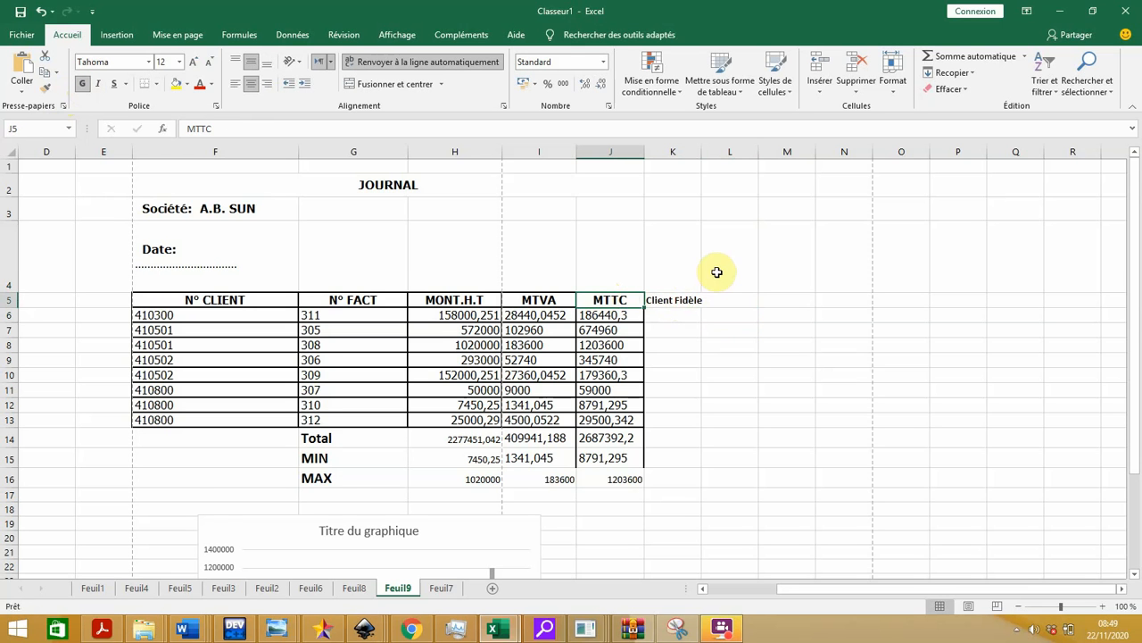
scroll(710, 264, "down", 1)
left_click_drag(701, 150, 734, 150)
left_click(664, 239)
double_click(664, 239)
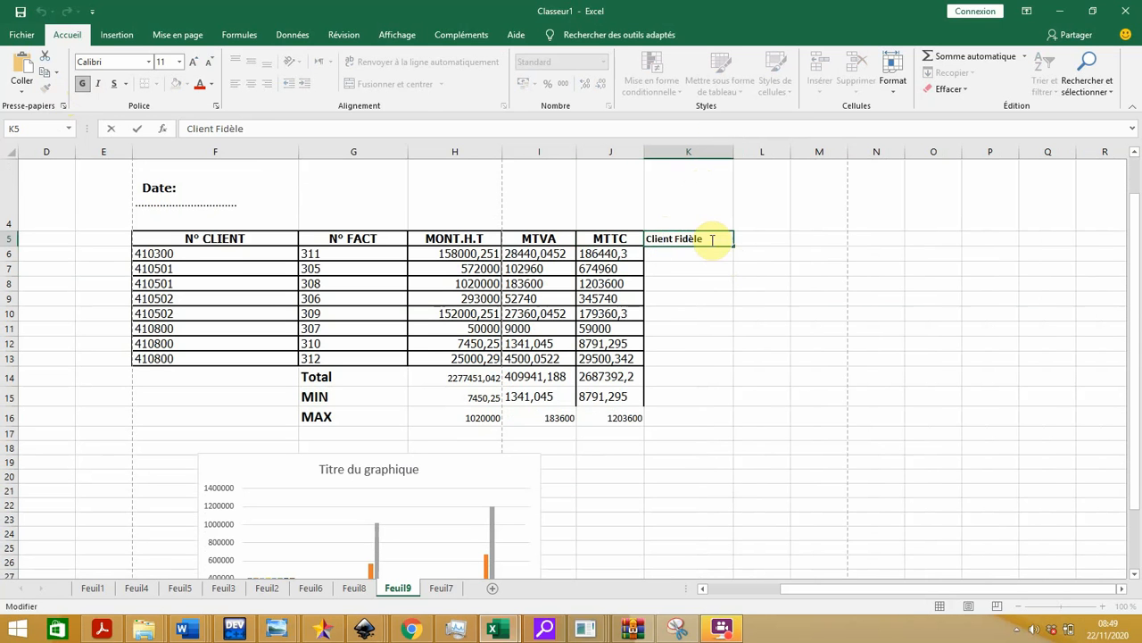
left_click_drag(716, 237, 637, 238)
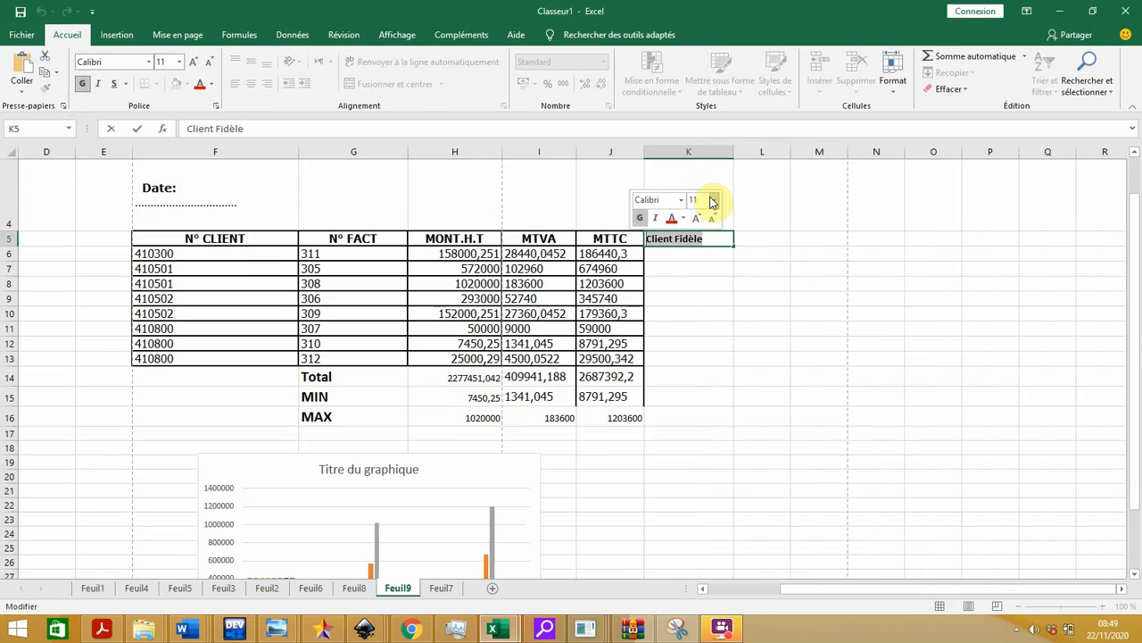
left_click(713, 201)
left_click(693, 296)
left_click(691, 295)
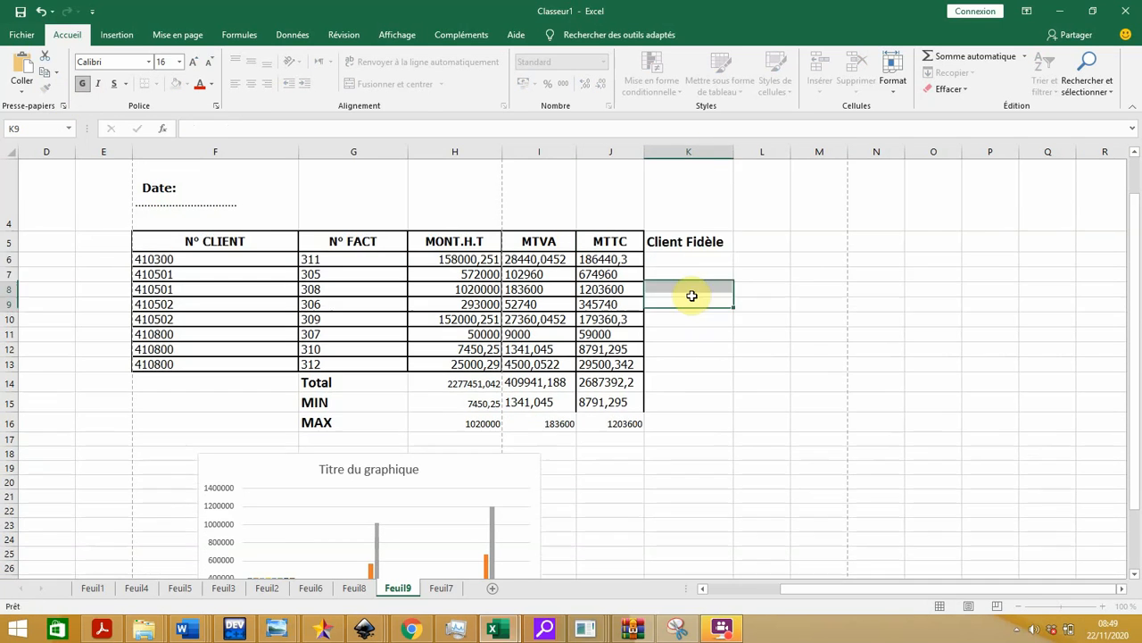
- Insert a SI function in K6 that returns "F" if J6>100000 and "NF" otherwise
left_click(667, 256)
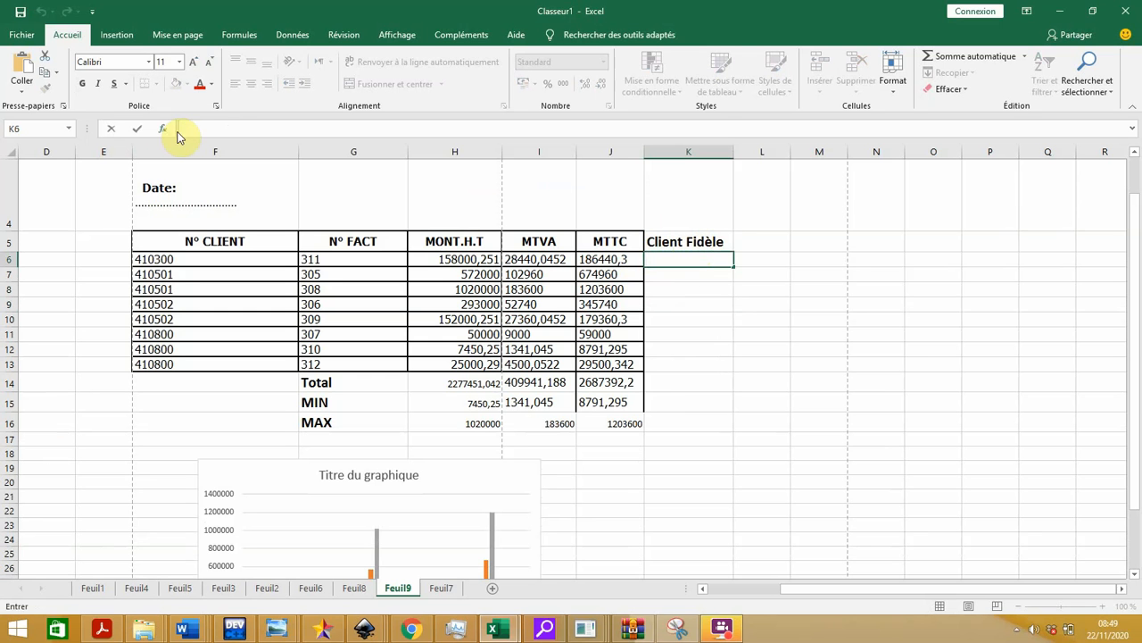
left_click(164, 131)
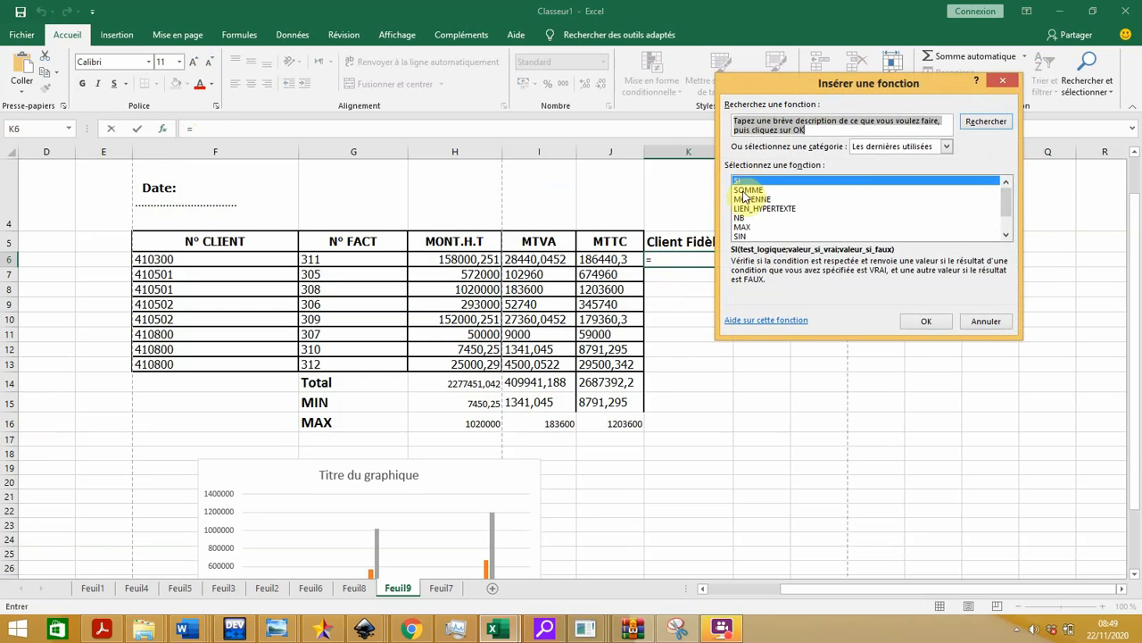
left_click(947, 323)
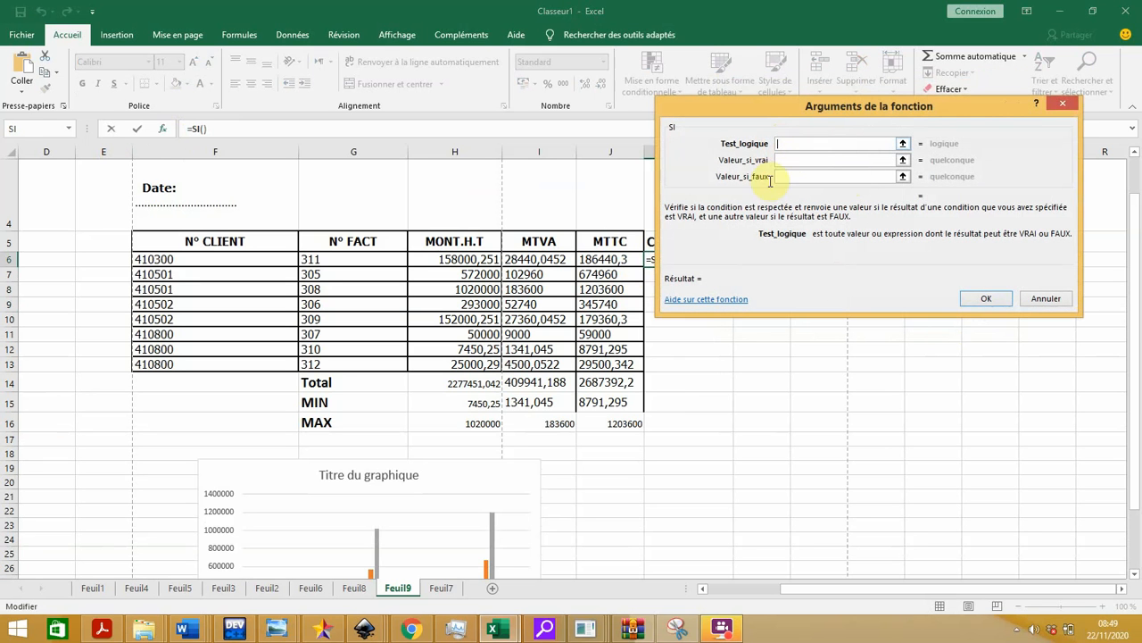
left_click(606, 264)
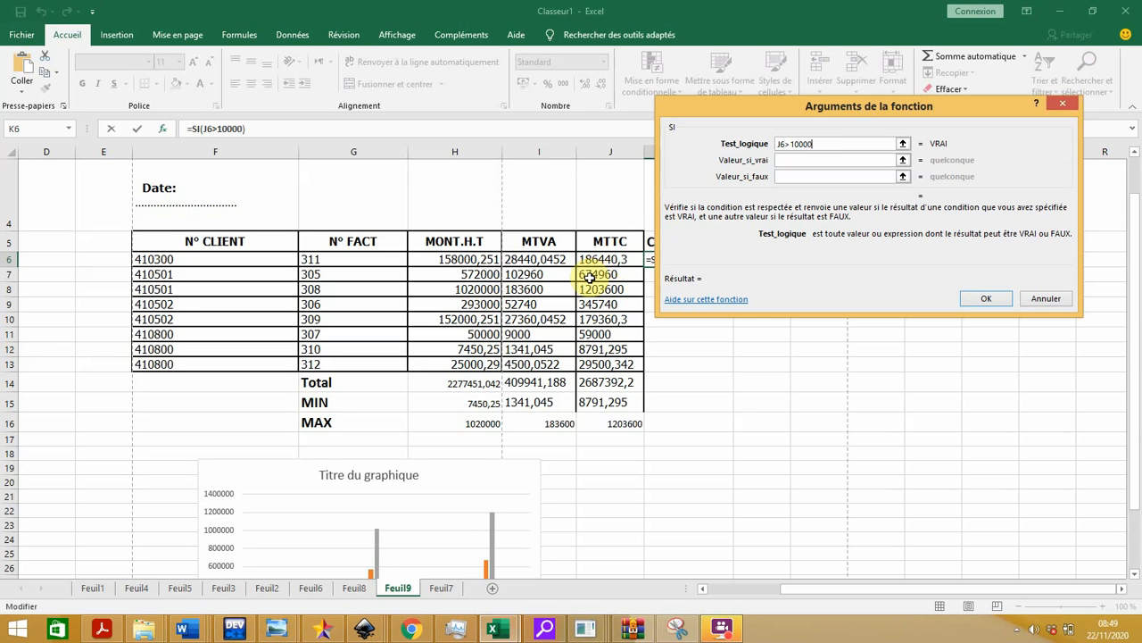
left_click(796, 159)
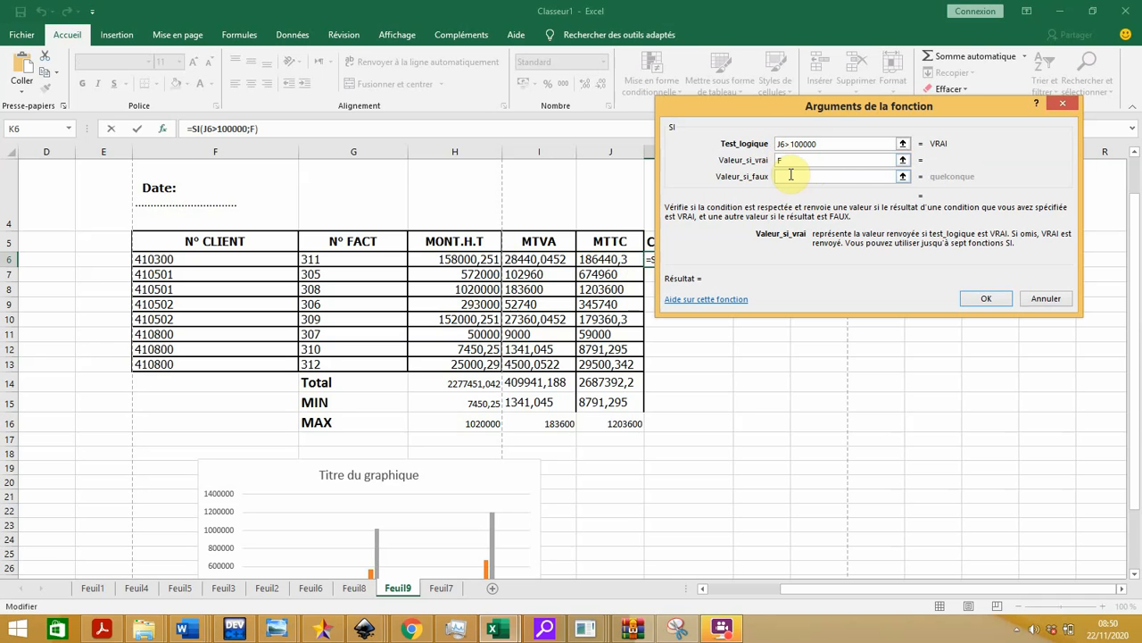
left_click(790, 175)
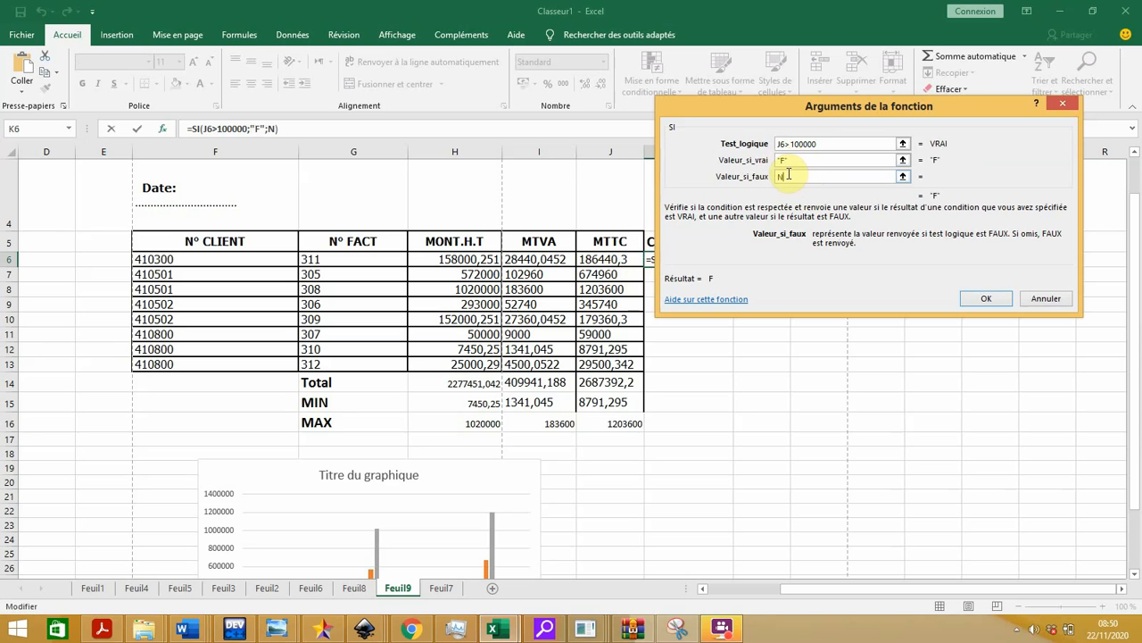
left_click(989, 299)
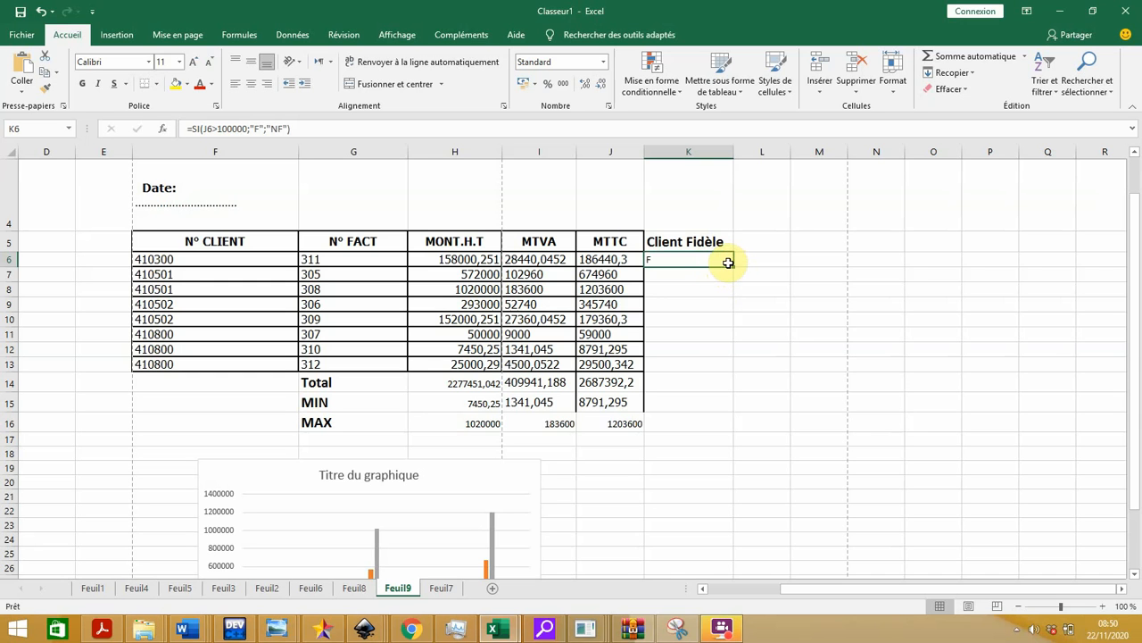
- Copy the SI formula from K6 down through K13
left_click_drag(731, 265, 724, 374)
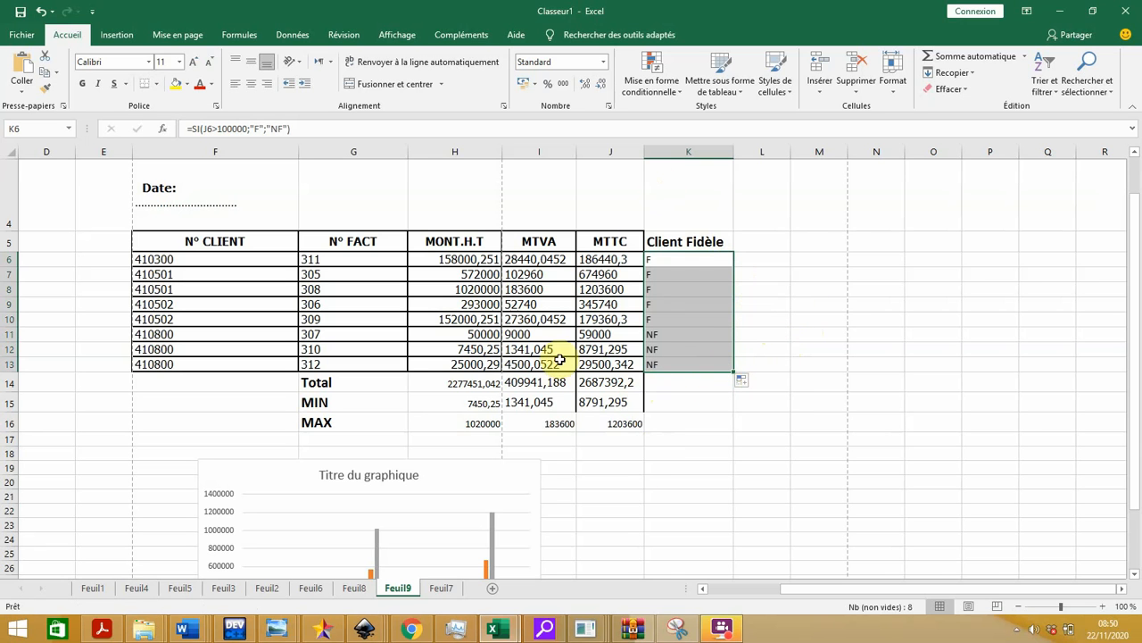
left_click(775, 289)
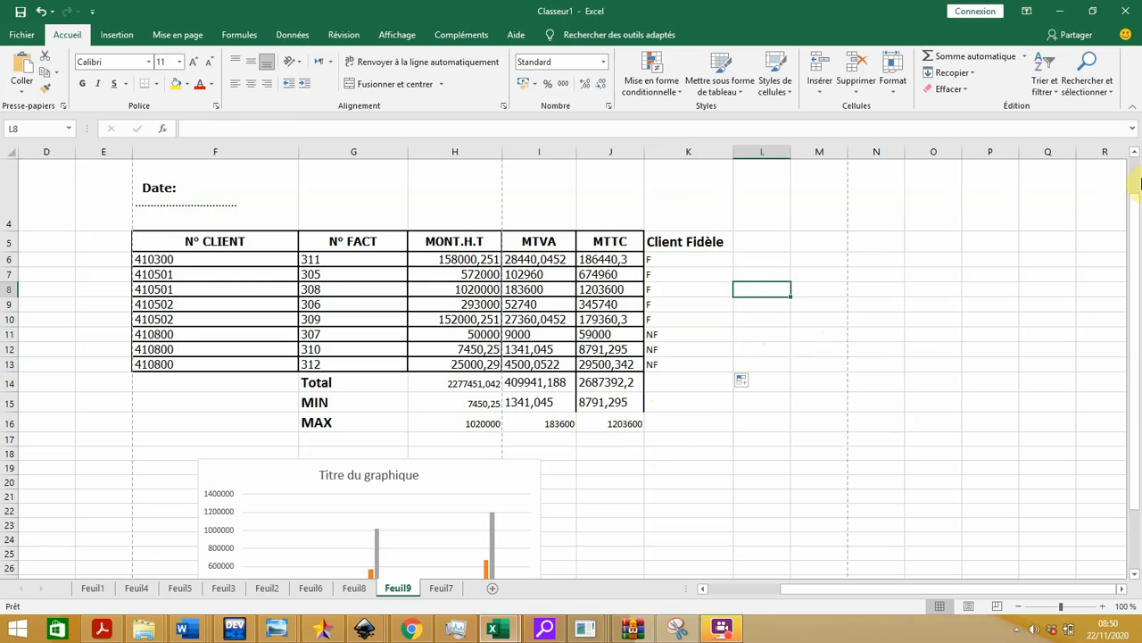
scroll(781, 343, "up", 1)
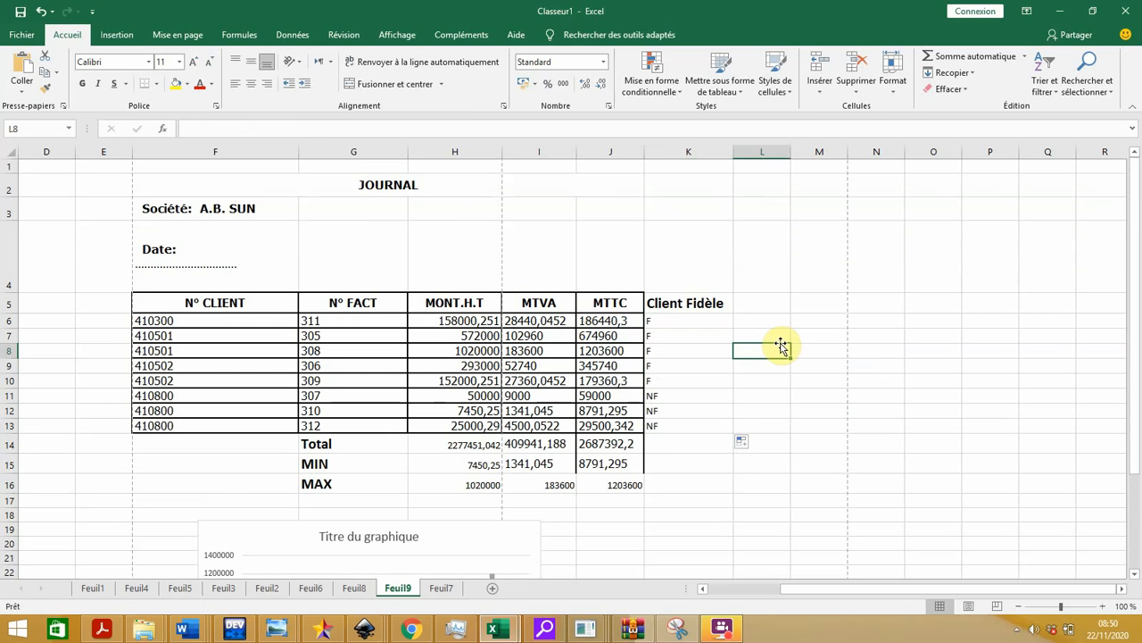
- Consult the last exercise task in Acrobat Reader and save the Excel workbook as Journal in the cn folder
left_click(102, 628)
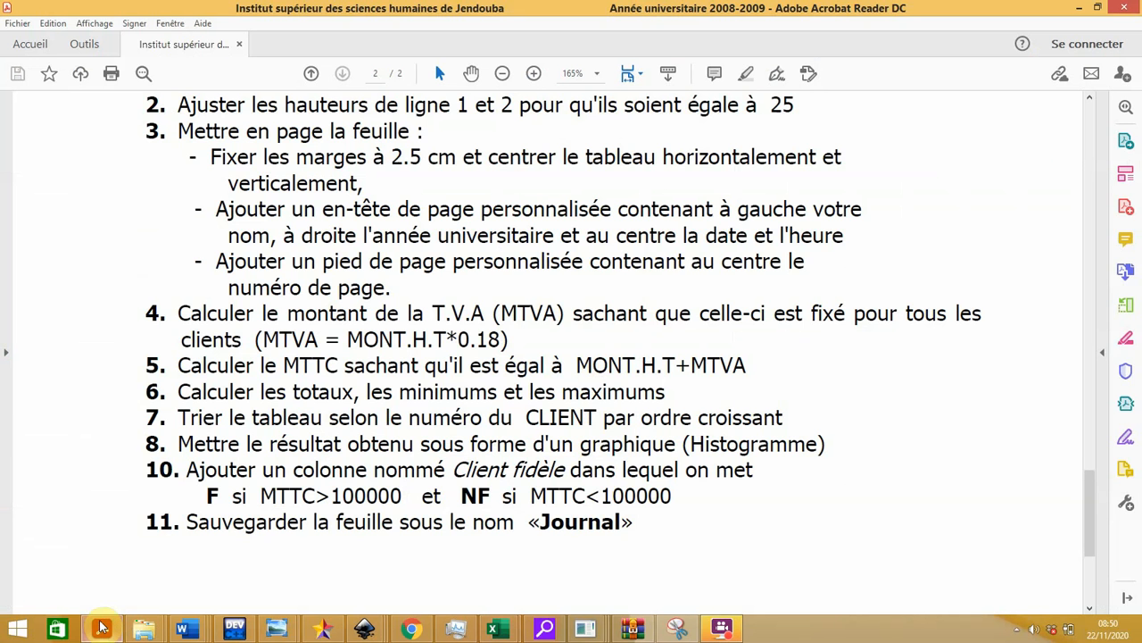
scroll(293, 508, "down", 1)
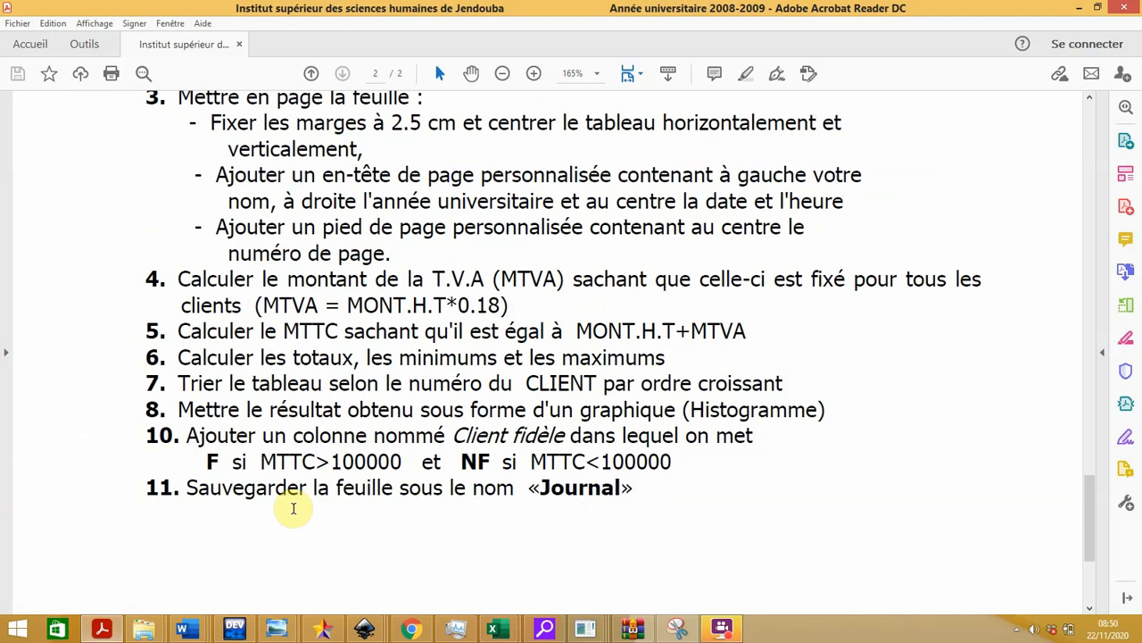
mouse_move(492, 628)
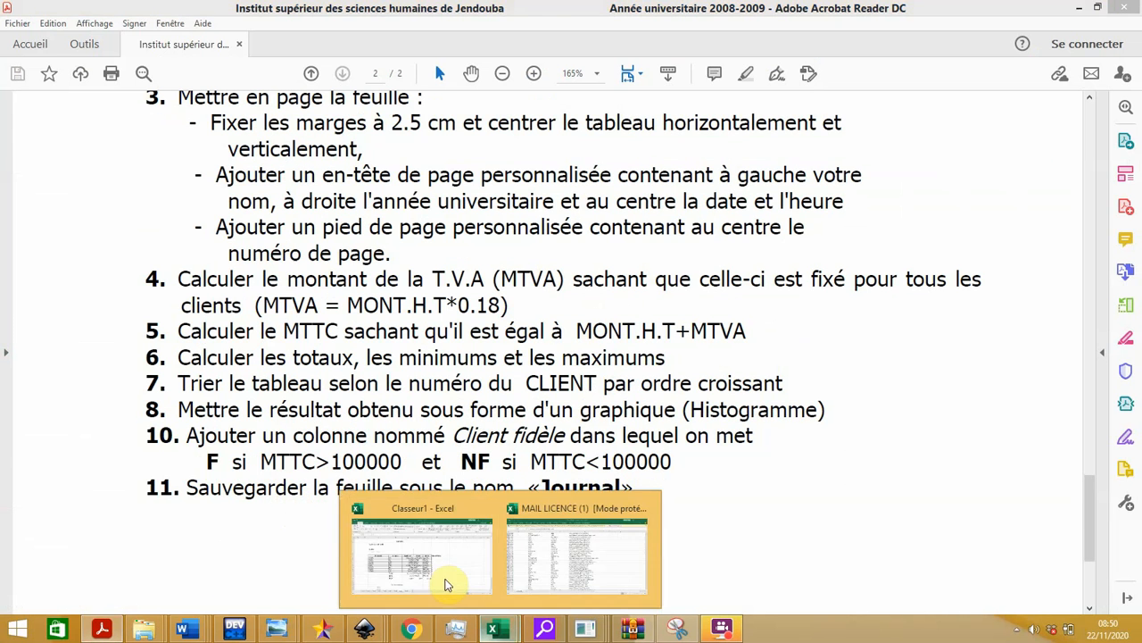
left_click(448, 584)
left_click(23, 33)
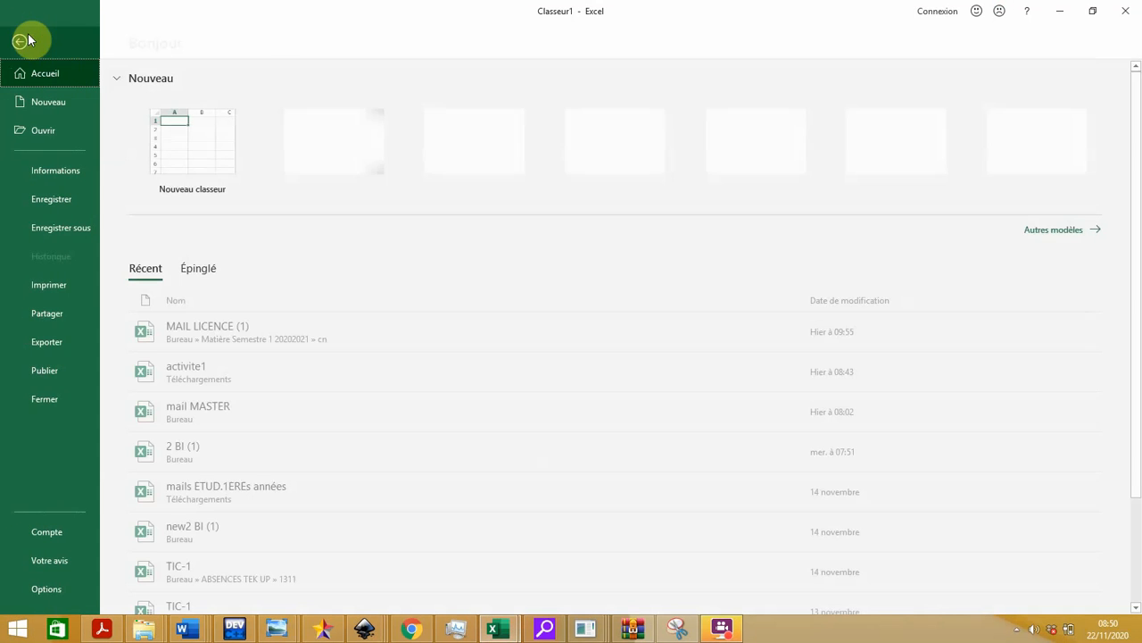
left_click(29, 234)
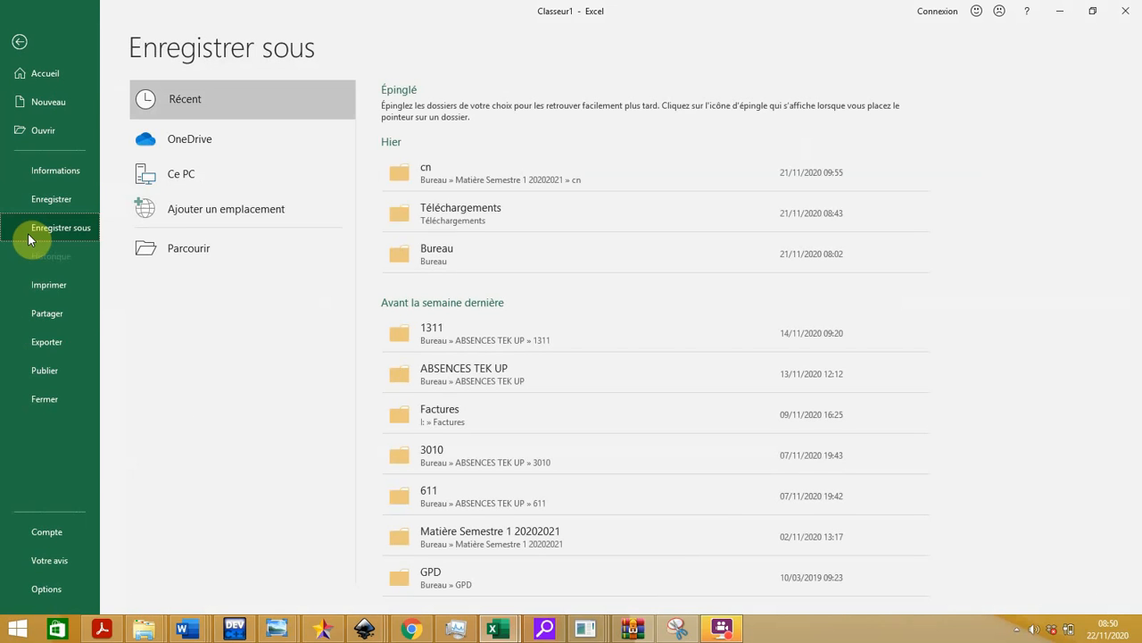
left_click(458, 175)
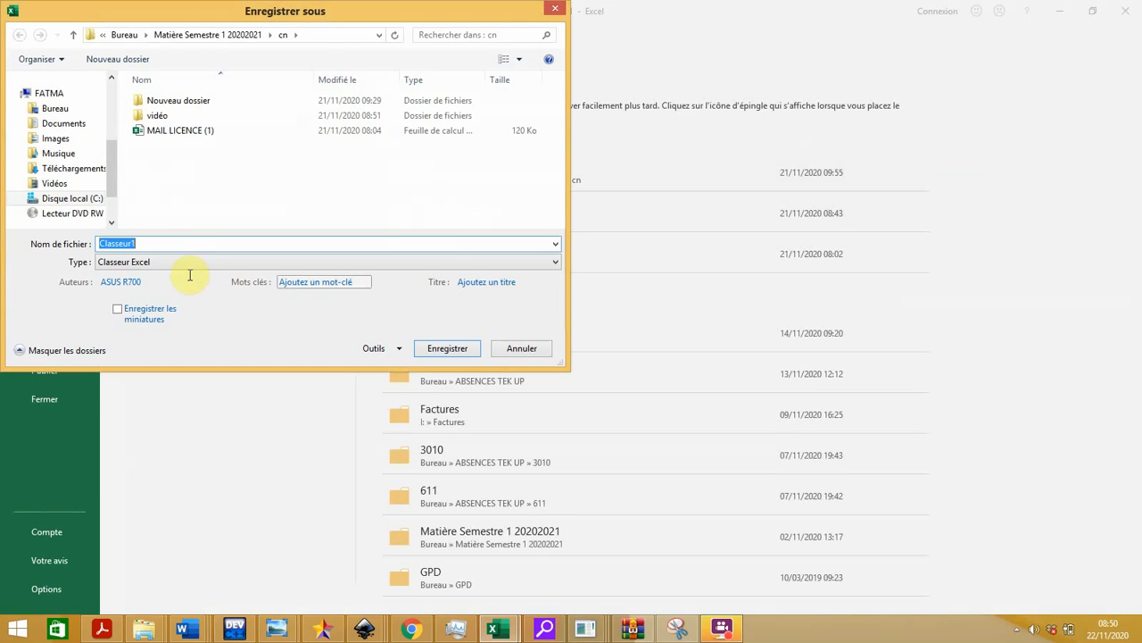
type("Journal")
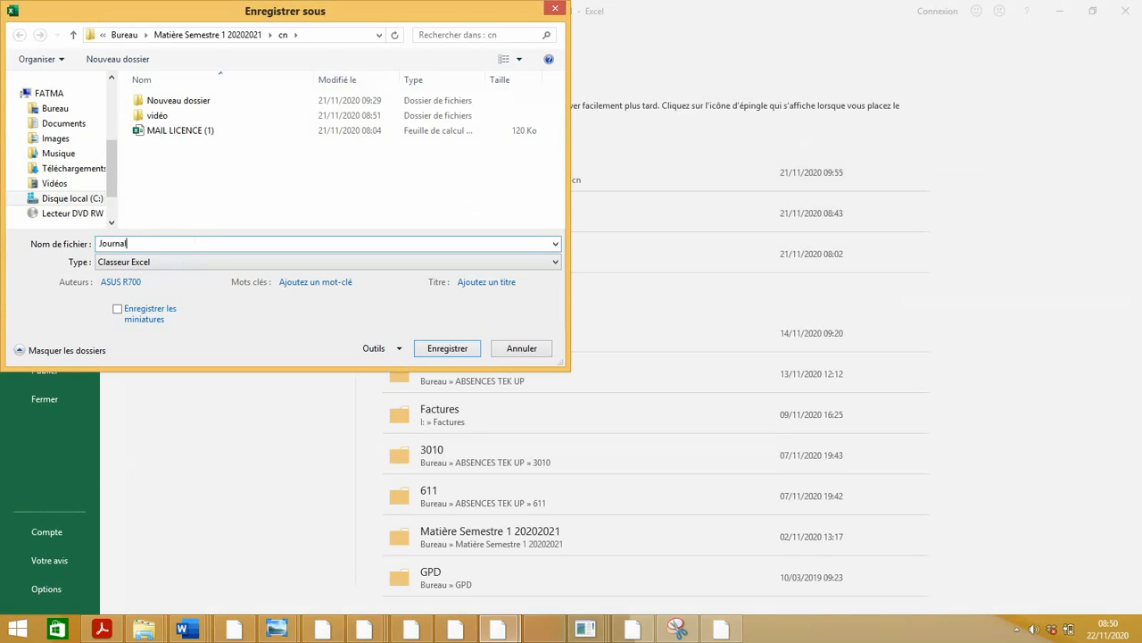
key("Return")
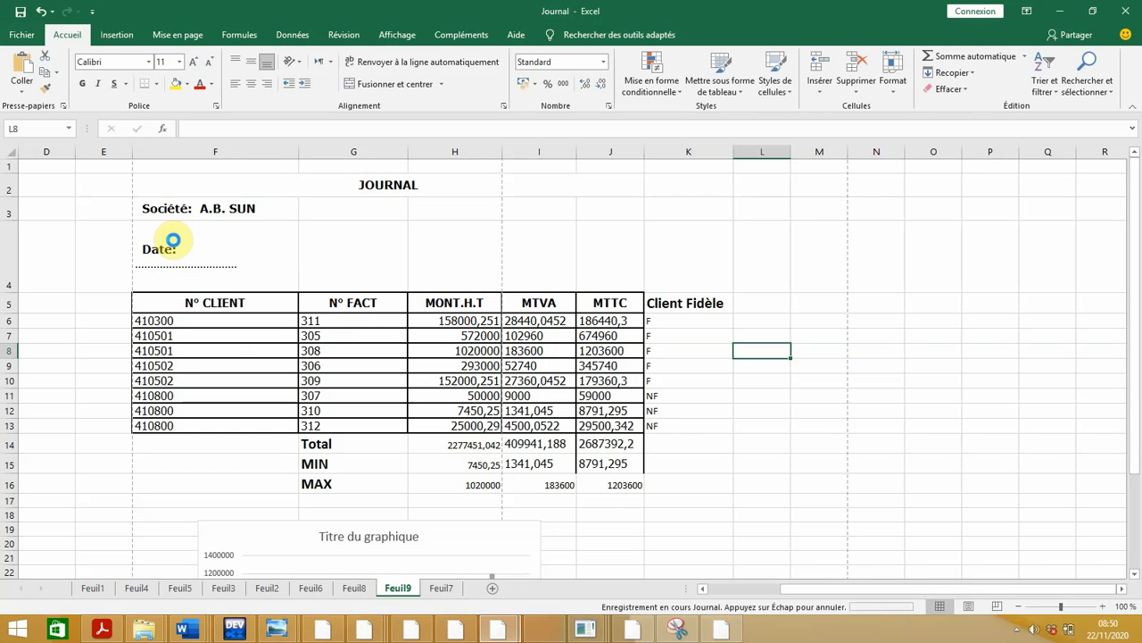